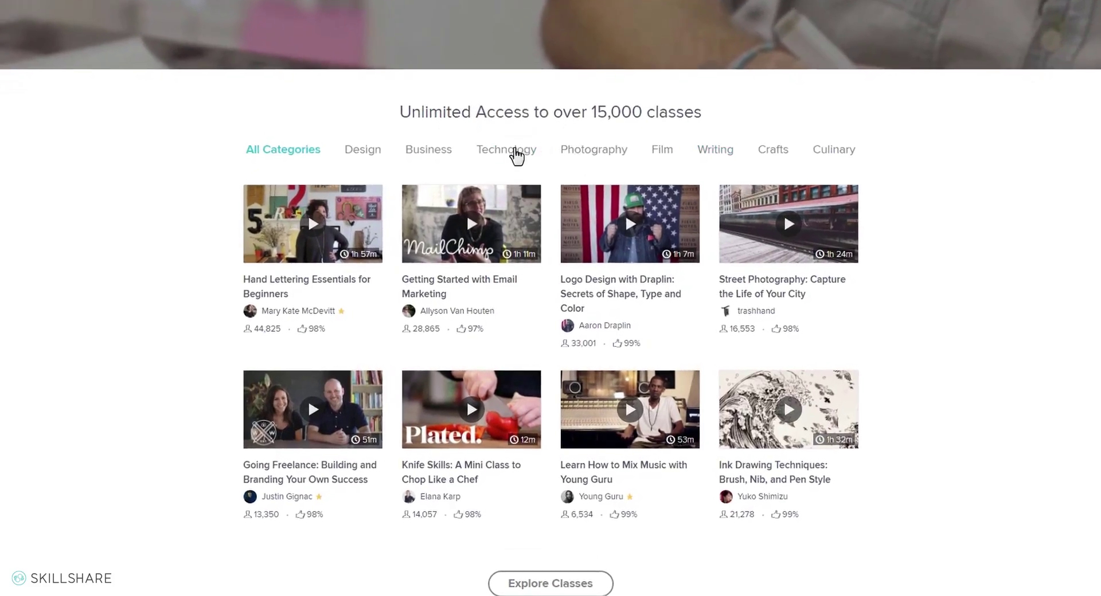
# Step: Browse Skillshare's Design and Photography categories, then read the Simple Character Animation class page
pyautogui.click(366, 150)
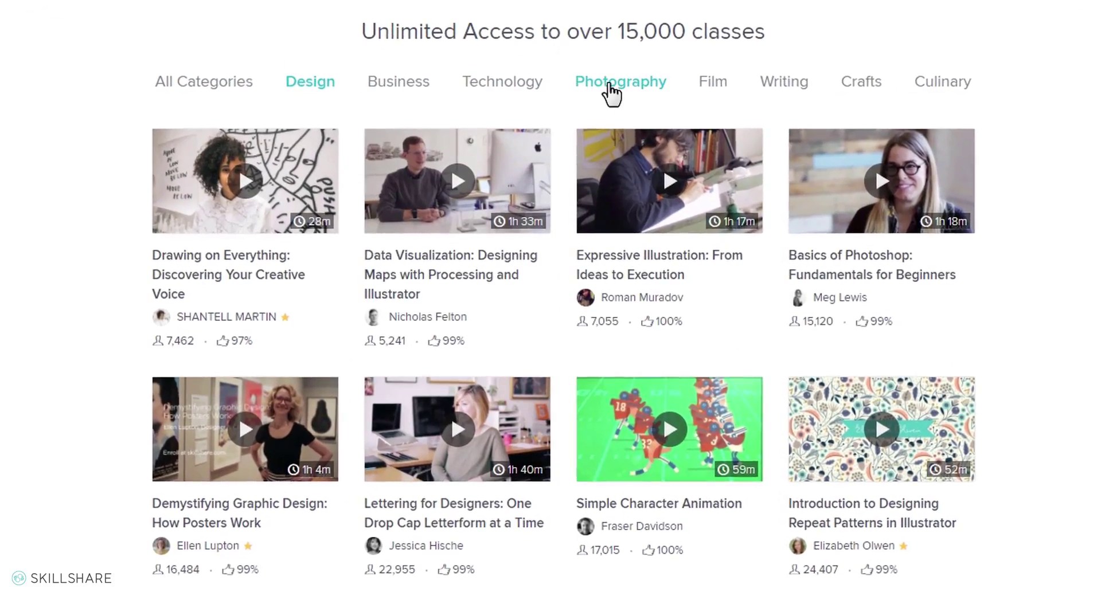
pyautogui.click(610, 84)
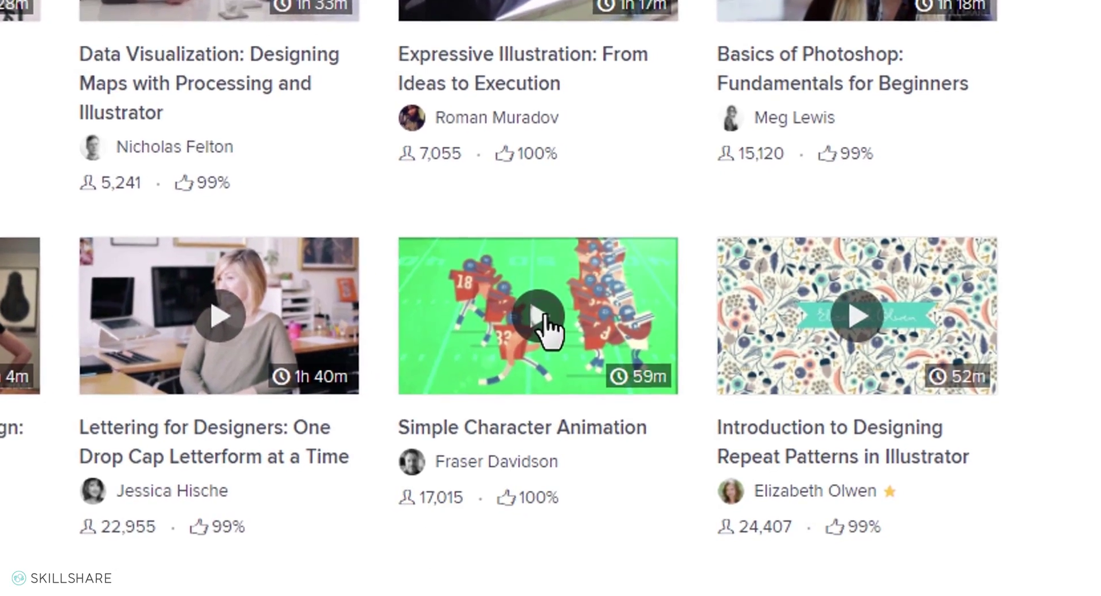
pyautogui.click(551, 327)
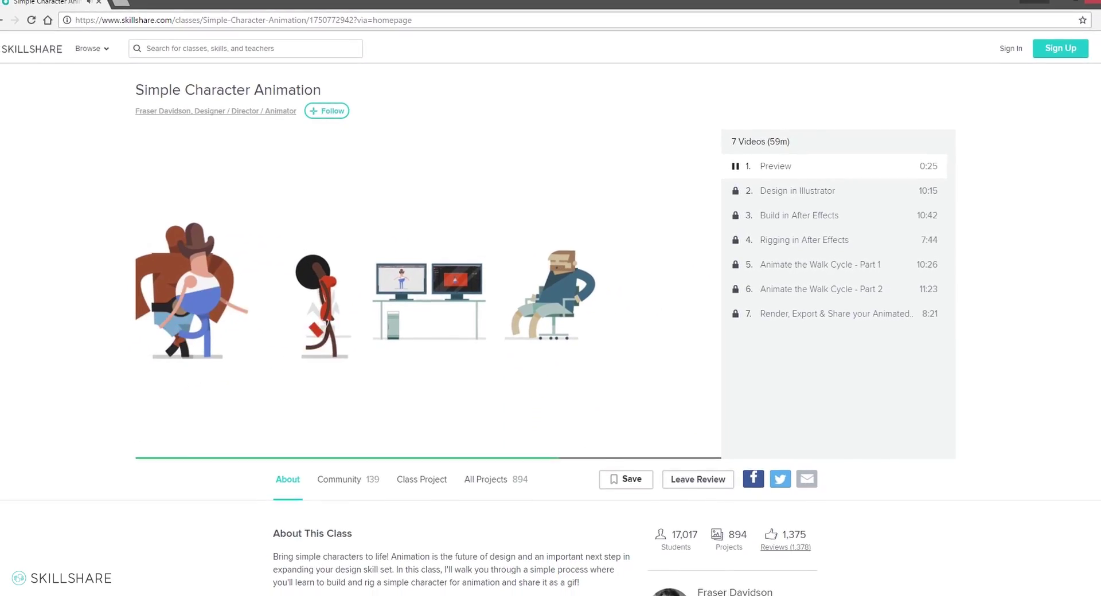
pyautogui.scroll(-2, 618, 325)
pyautogui.scroll(-2, 550, 315)
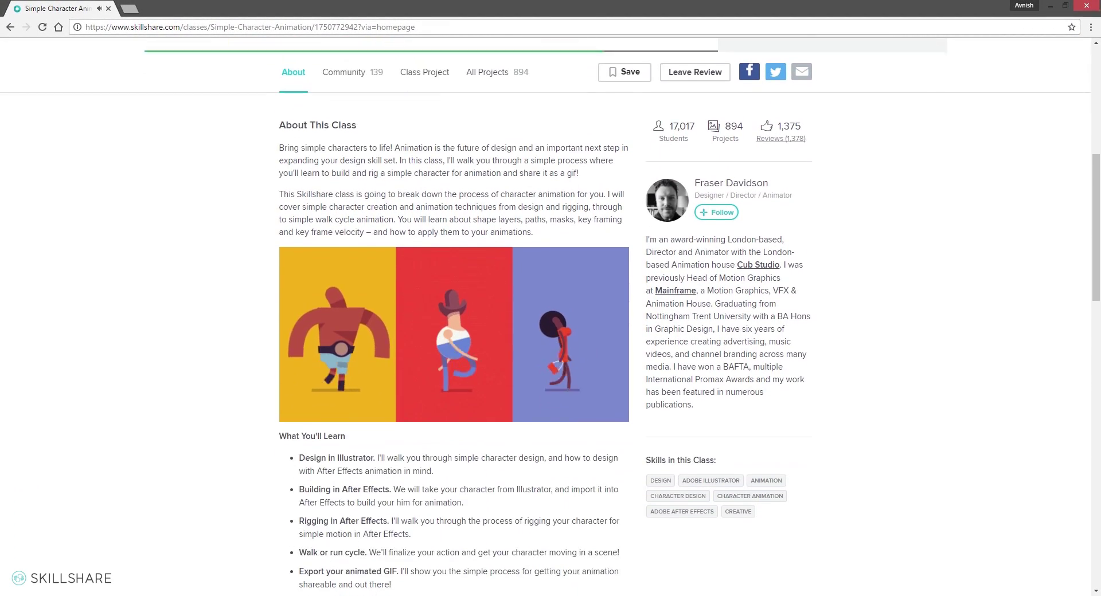
pyautogui.scroll(-6, 453, 316)
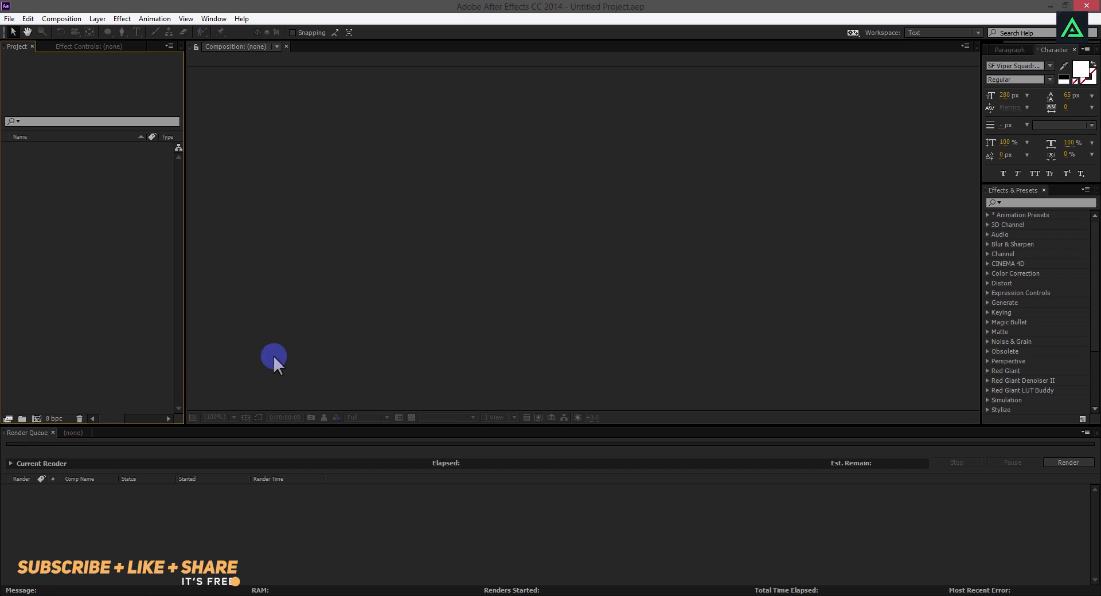
# Step: Create the composition Metallic_Logo_Intro using the HDTV 1080 24 preset (1920×1080, 24 fps, 10 s)
pyautogui.click(36, 419)
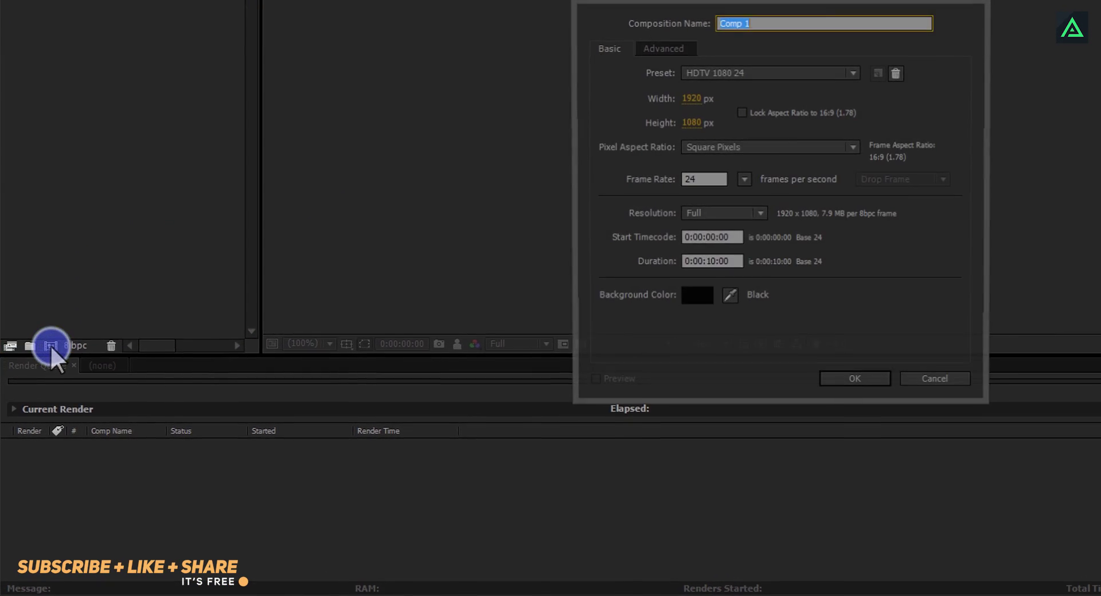
pyautogui.write('Metallic_Logo_Intro')
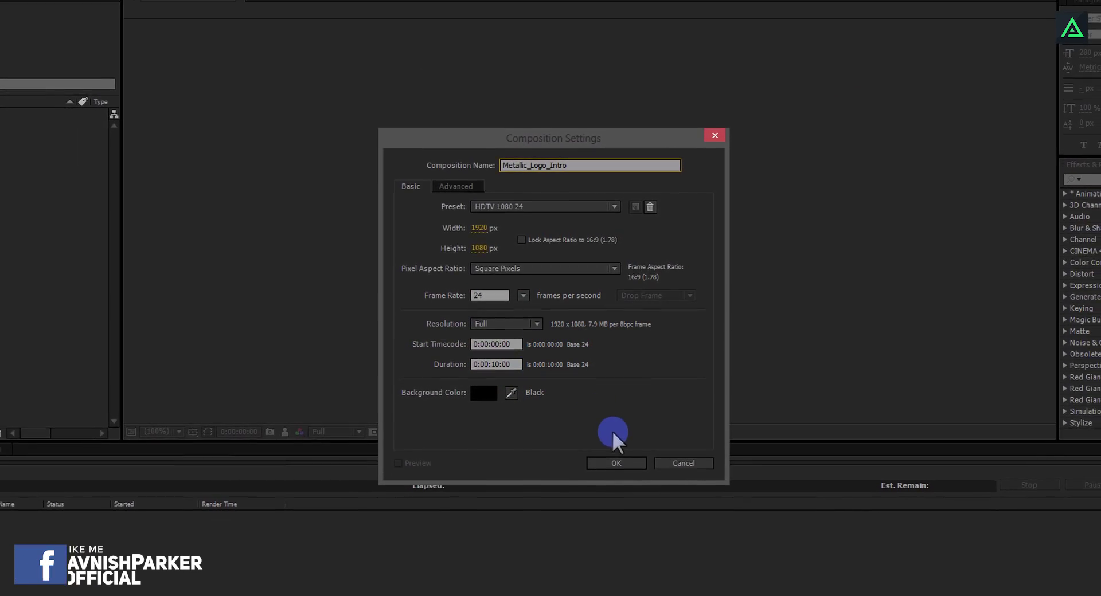
pyautogui.click(624, 478)
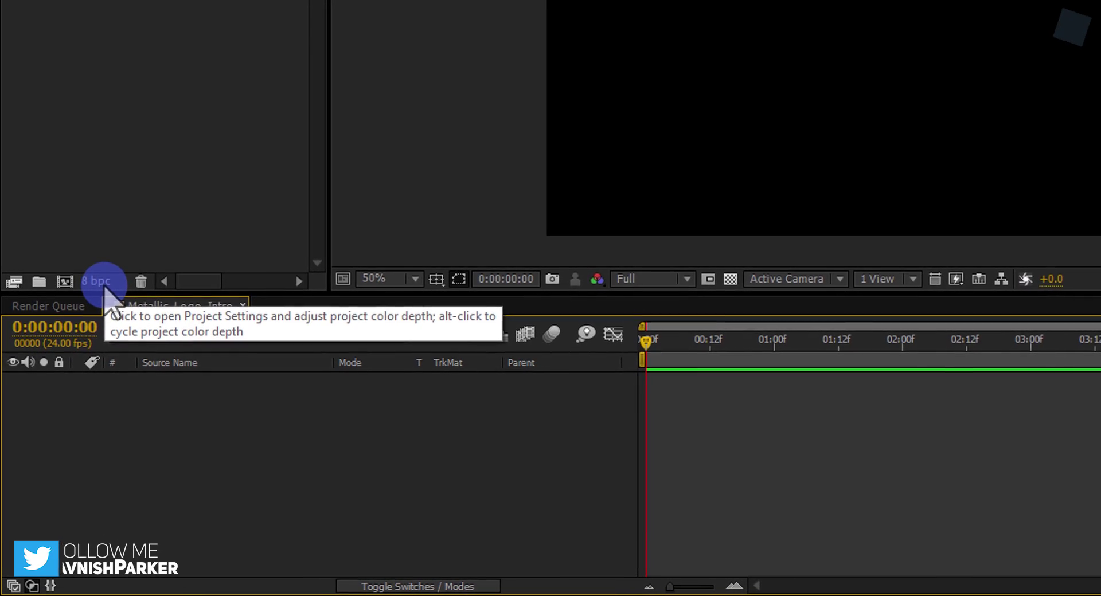
# Step: Change the project colour depth from 8 bpc to 32 bits per channel (float)
pyautogui.click(103, 282)
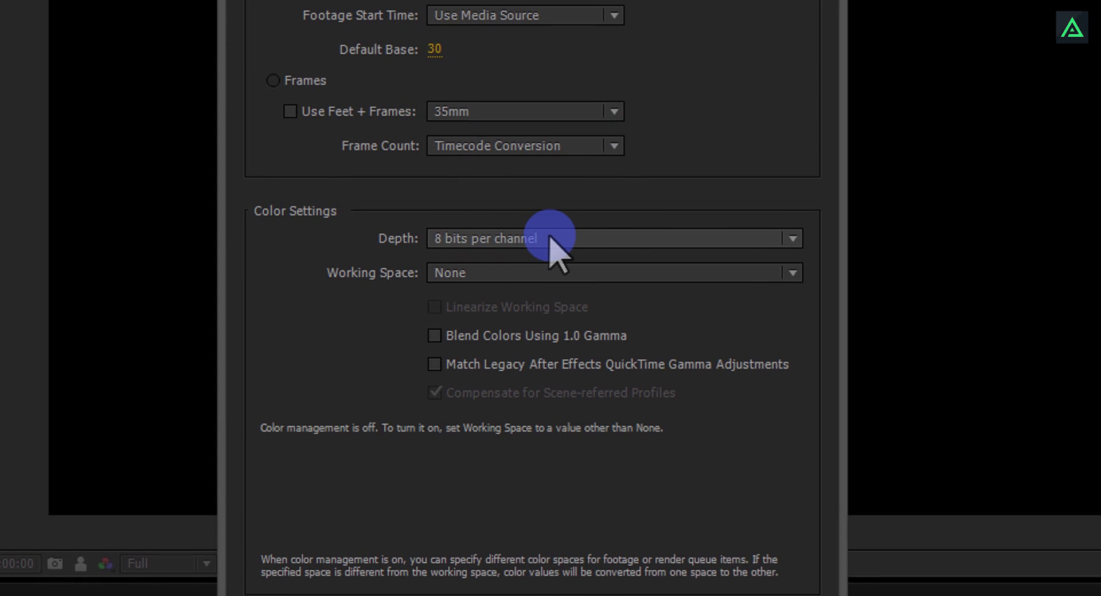
pyautogui.click(559, 239)
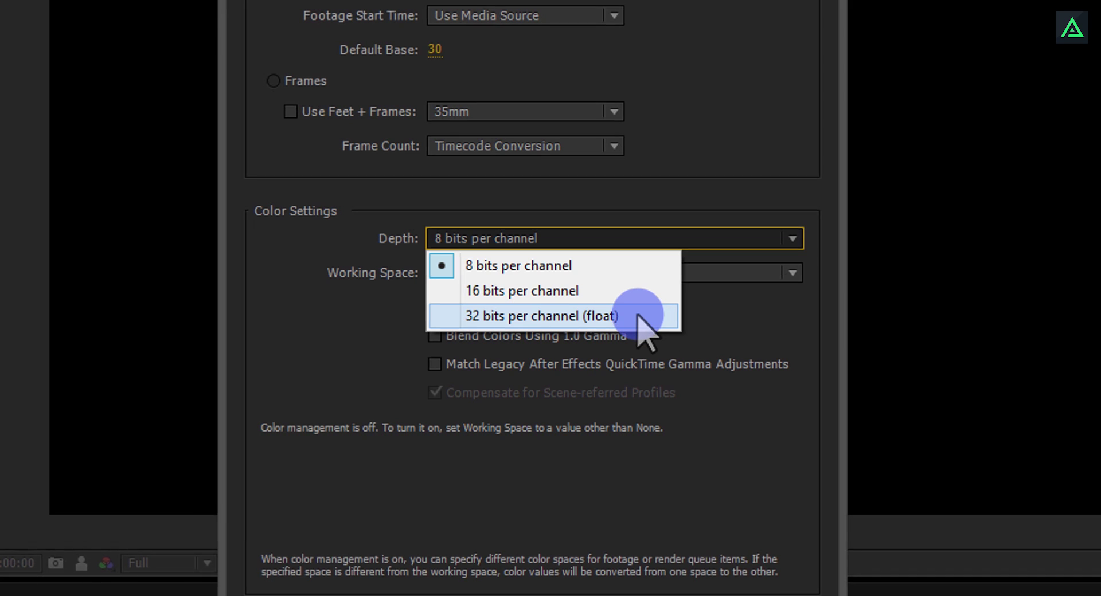
pyautogui.click(633, 315)
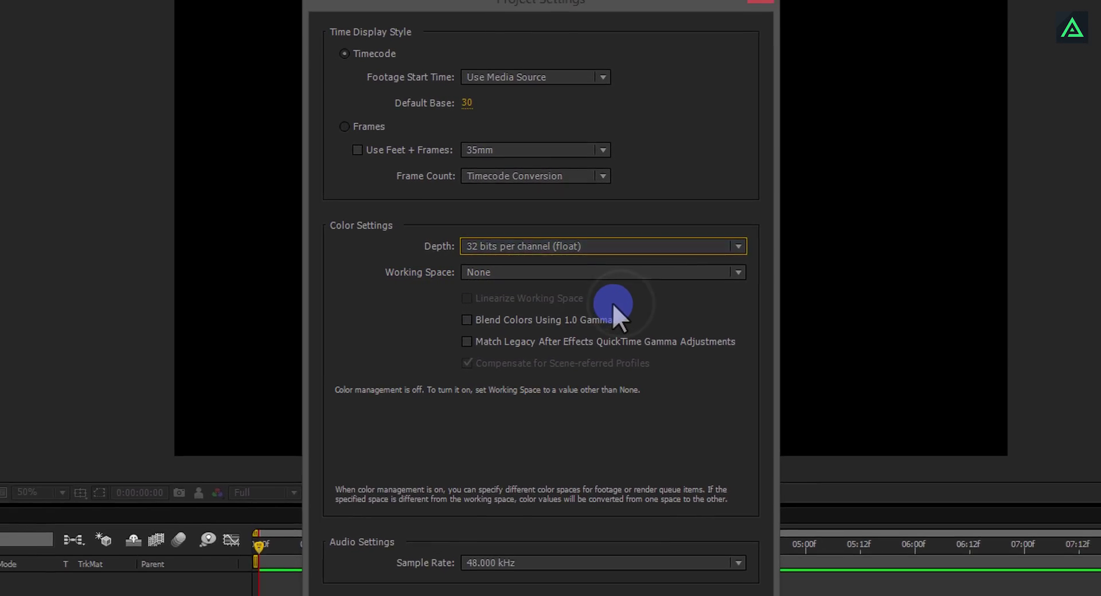
pyautogui.click(616, 498)
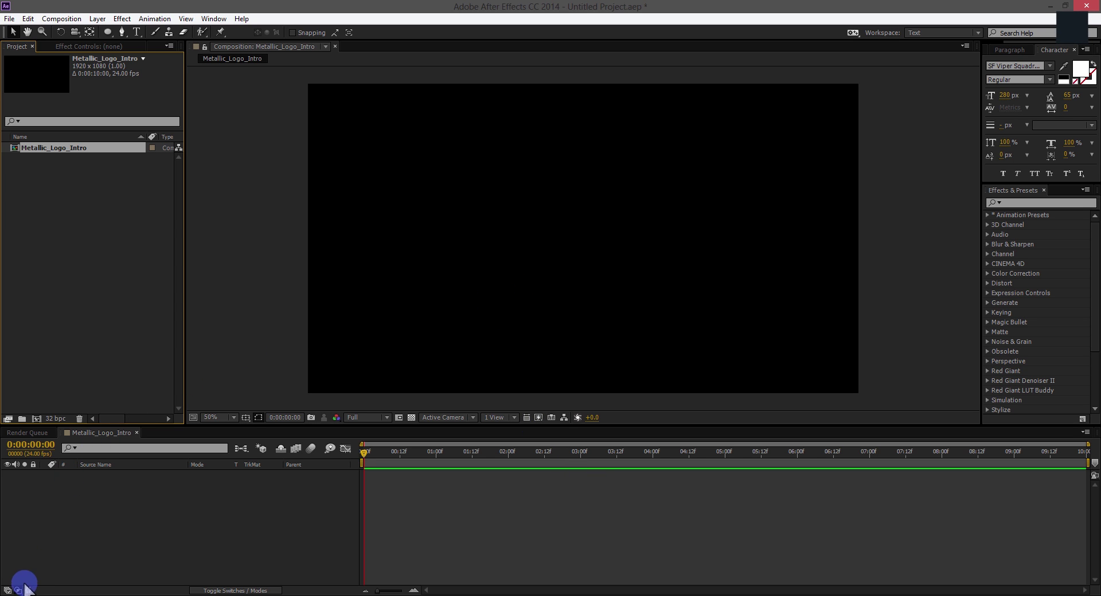
# Step: Drag Background.png from the Explorer Data folder into the composition
pyautogui.hotkey('alt', 'Tab')
pyautogui.click(219, 188)
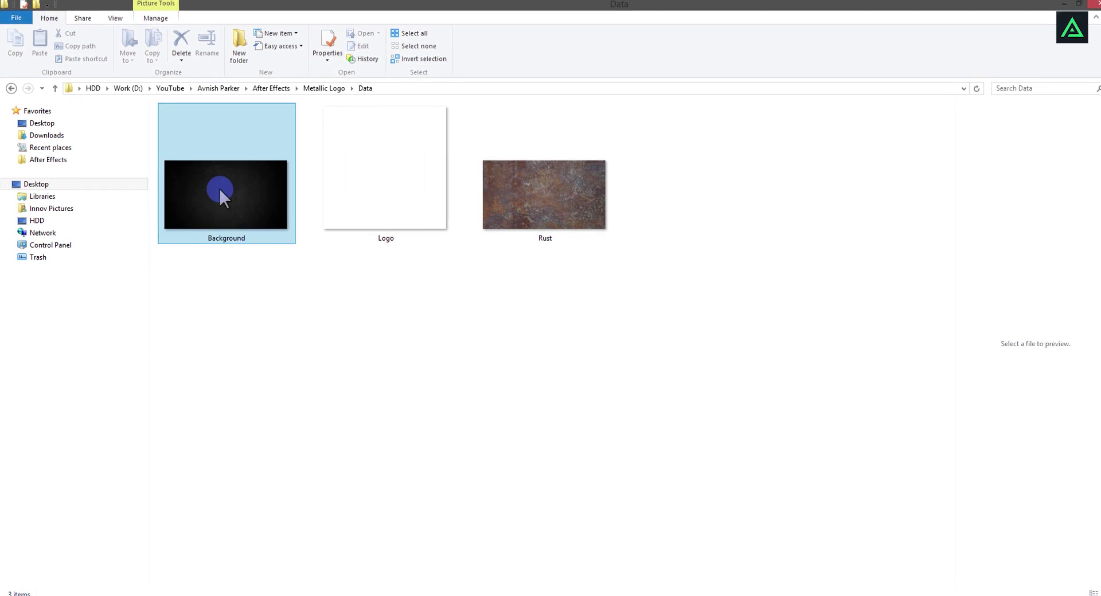
pyautogui.moveTo(219, 199); pyautogui.dragTo(89, 332)
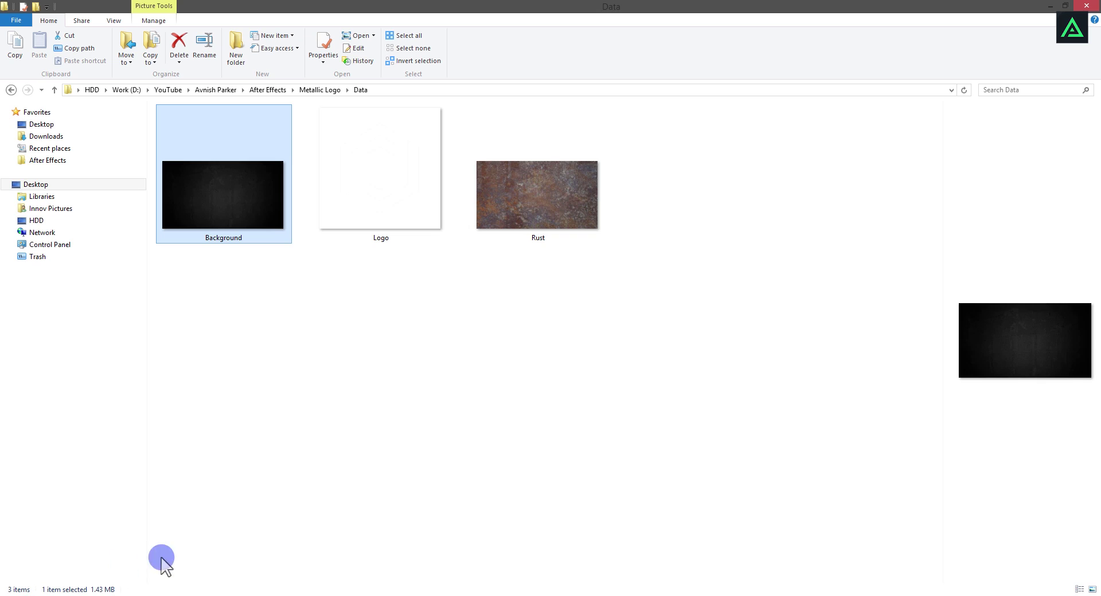
# Step: Bring Logo.png into the project and place it on the timeline above the background
pyautogui.click(361, 208)
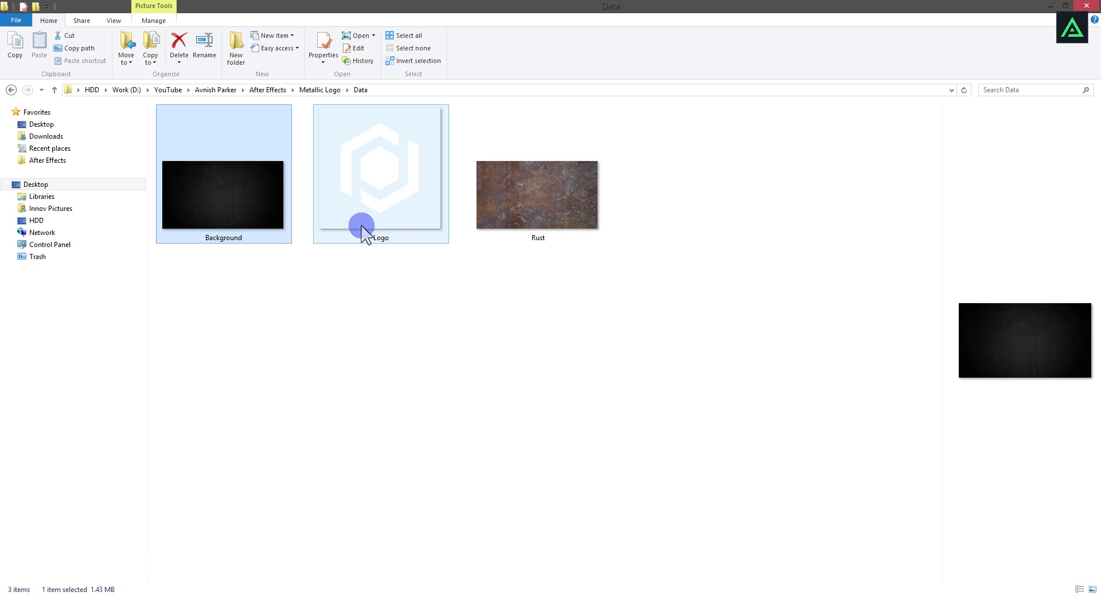
pyautogui.moveTo(143, 591); pyautogui.dragTo(138, 591)
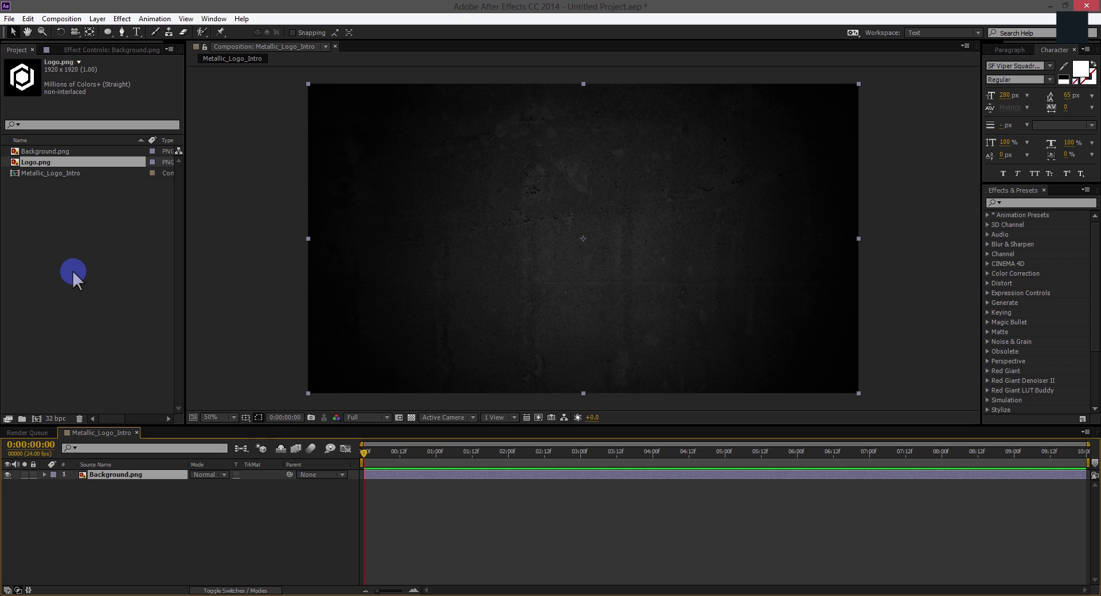
pyautogui.moveTo(64, 222); pyautogui.dragTo(122, 470)
# Step: Pre-compose the Logo.png layer into a new composition named Logo Comp
pyautogui.rightClick(106, 474)
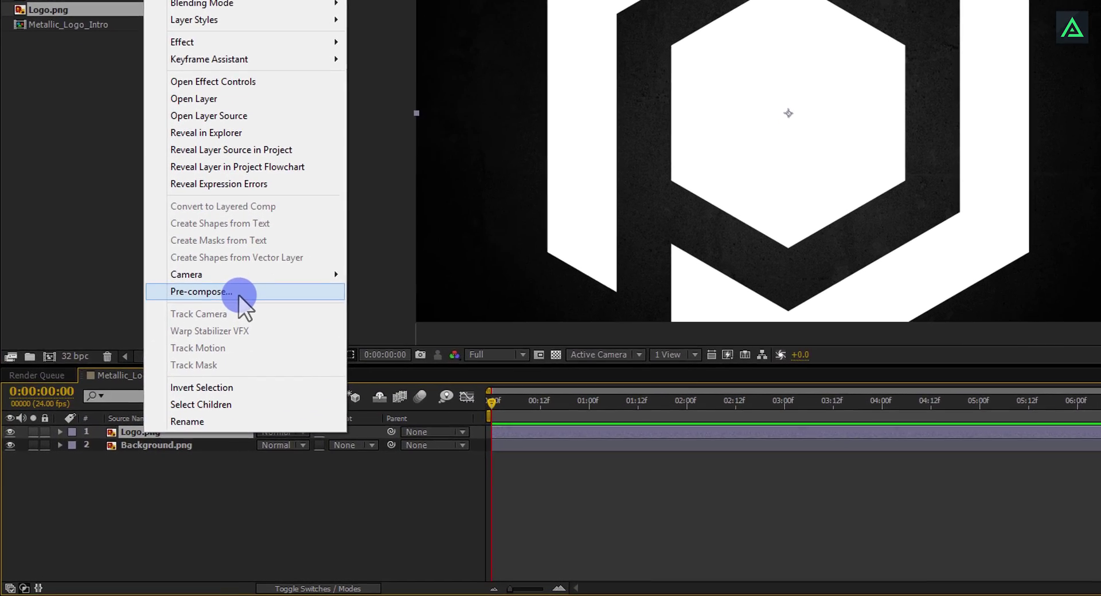
pyautogui.click(158, 356)
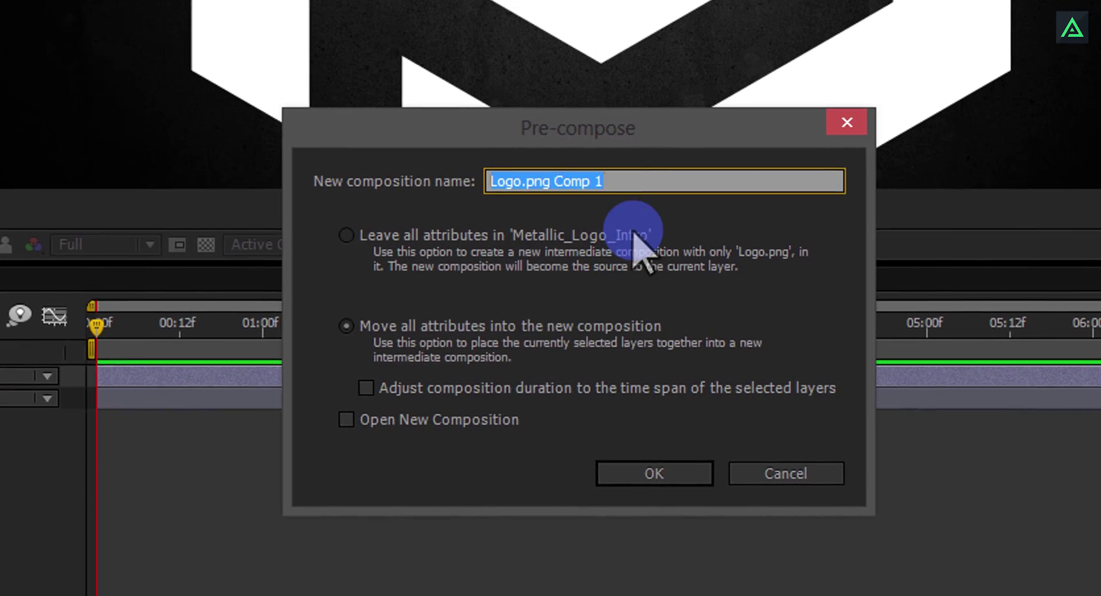
pyautogui.write('Logo')
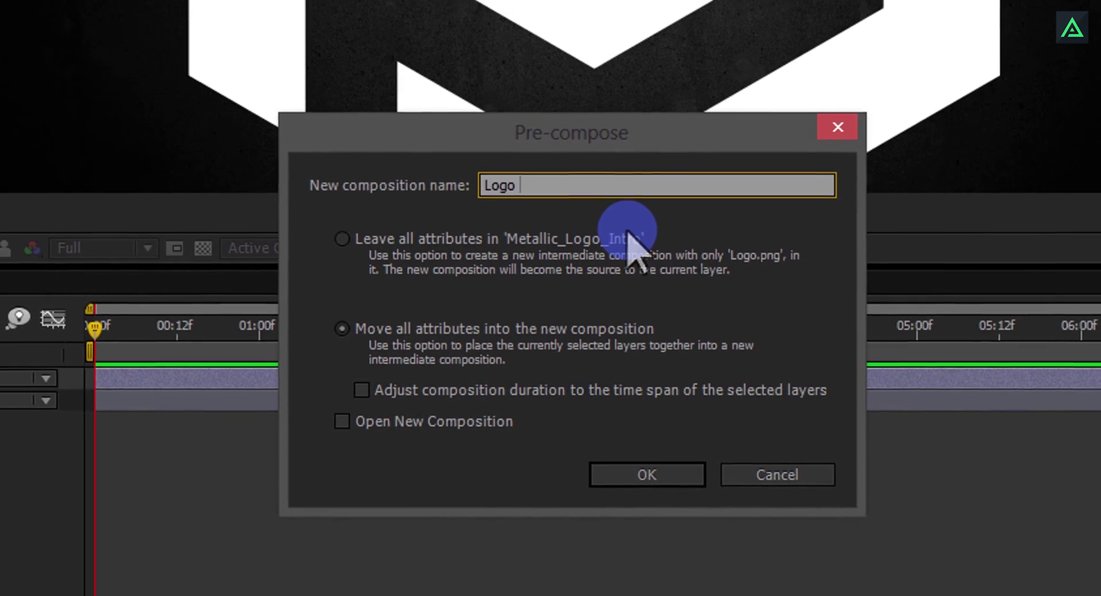
pyautogui.write(' Comp')
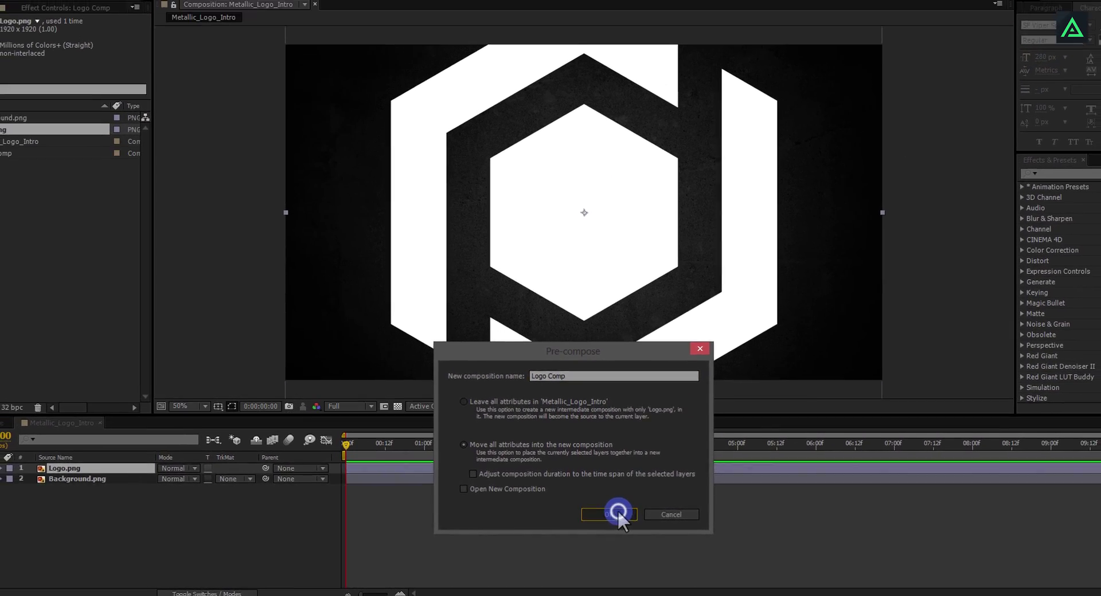
pyautogui.click(616, 507)
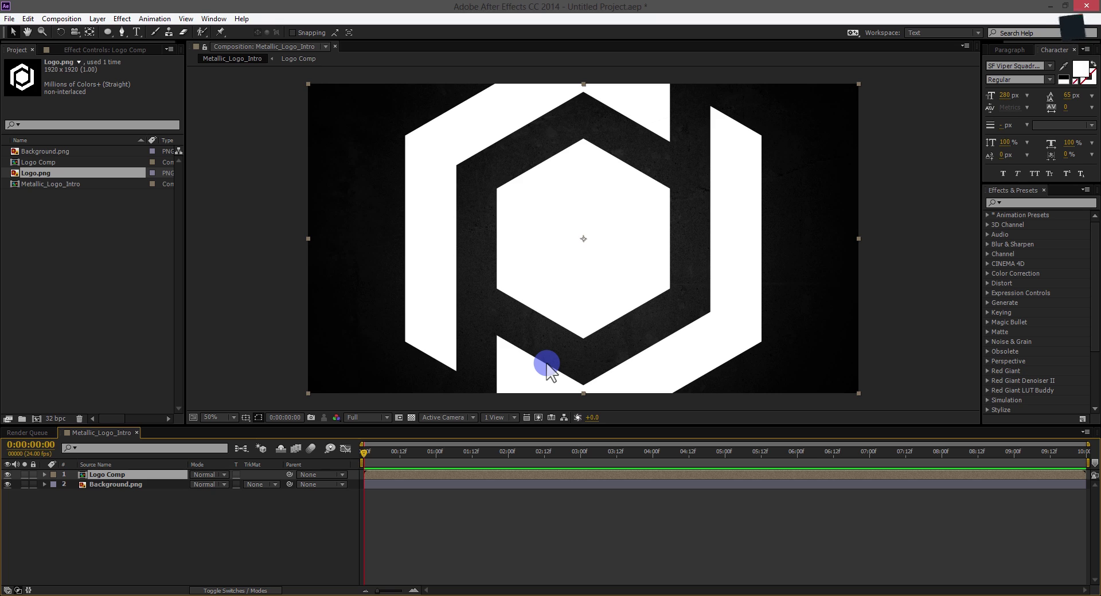
# Step: Inside Logo Comp, scale the Logo.png layer down to 24%
pyautogui.doubleClick(114, 474)
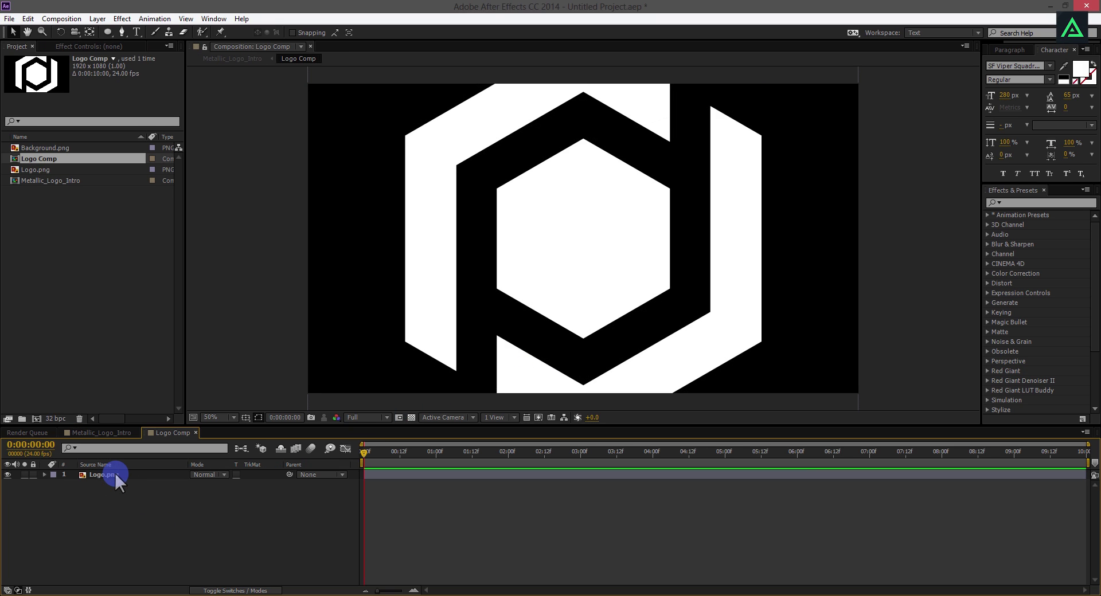
pyautogui.click(115, 473)
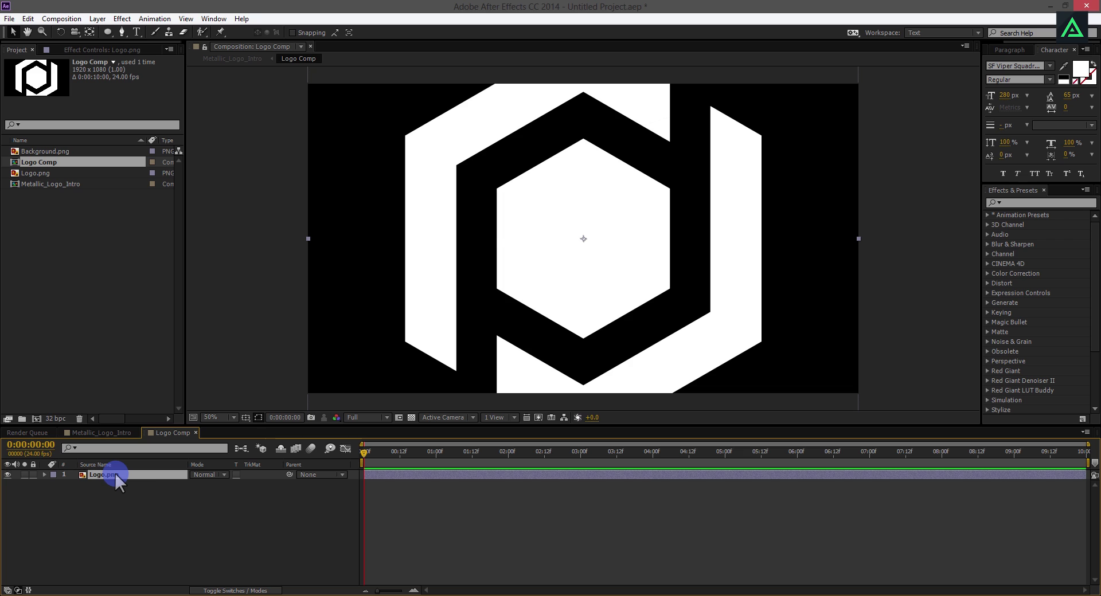
pyautogui.press('s')
pyautogui.click(225, 487)
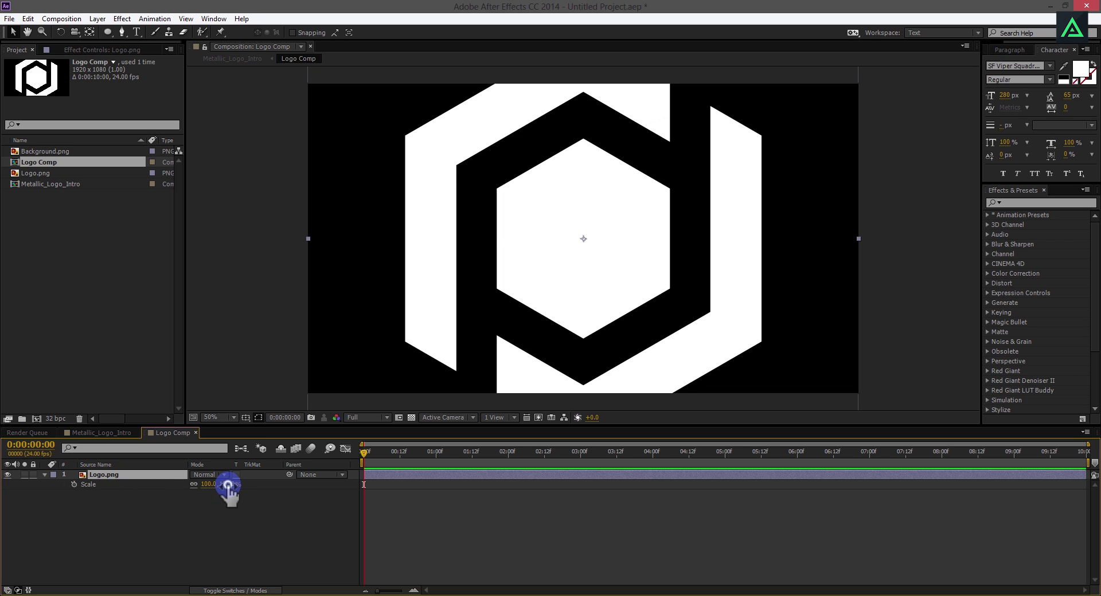
pyautogui.moveTo(228, 486); pyautogui.dragTo(198, 489)
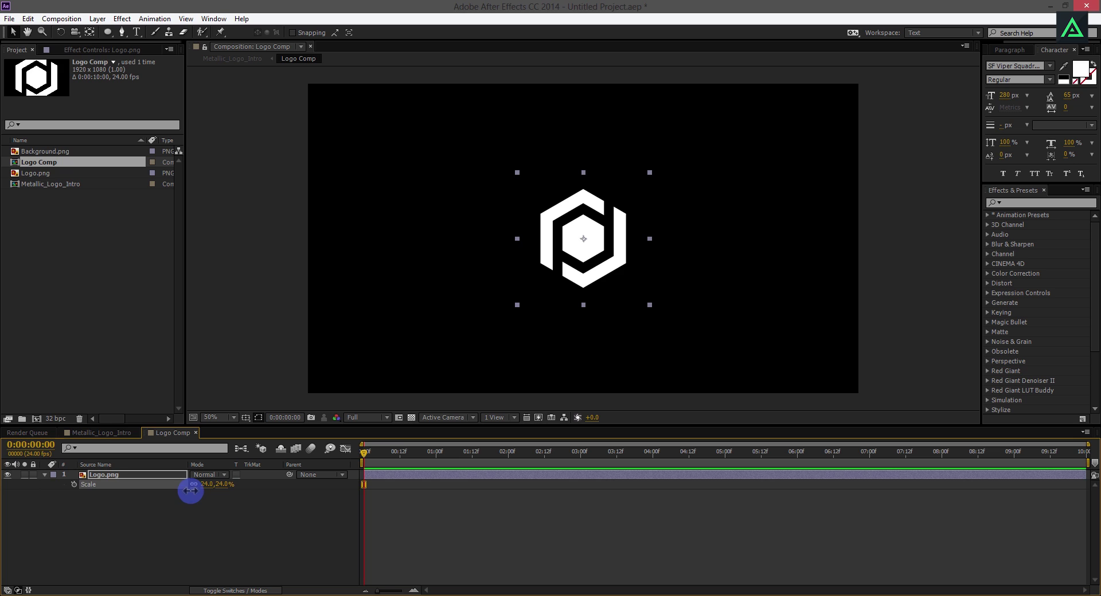
# Step: In Metallic_Logo_Intro, add a full-size black solid layer named Reflection
pyautogui.click(114, 431)
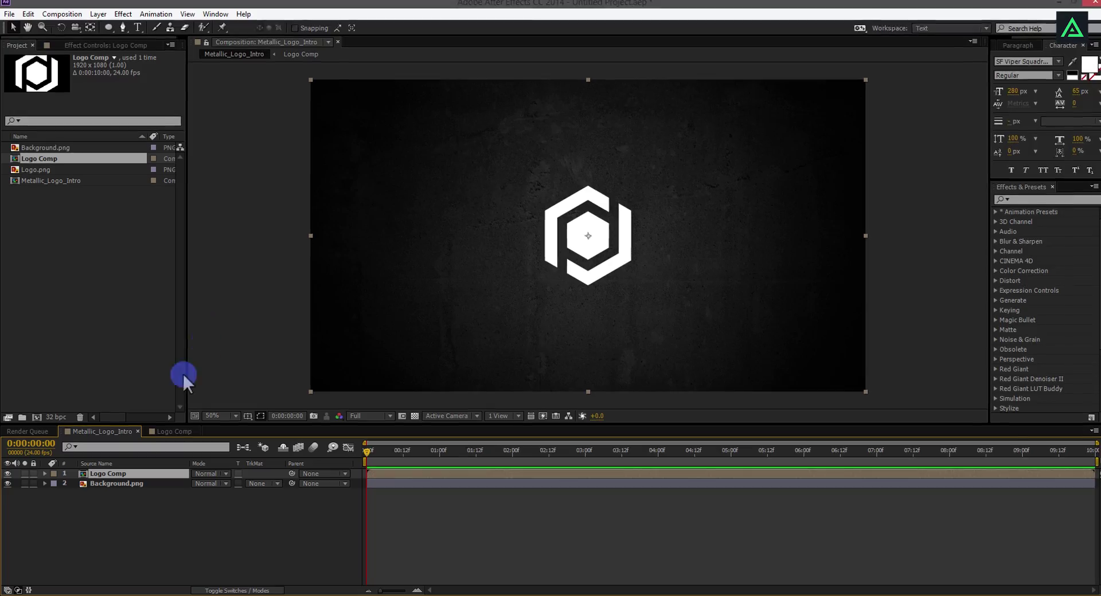
pyautogui.rightClick(124, 501)
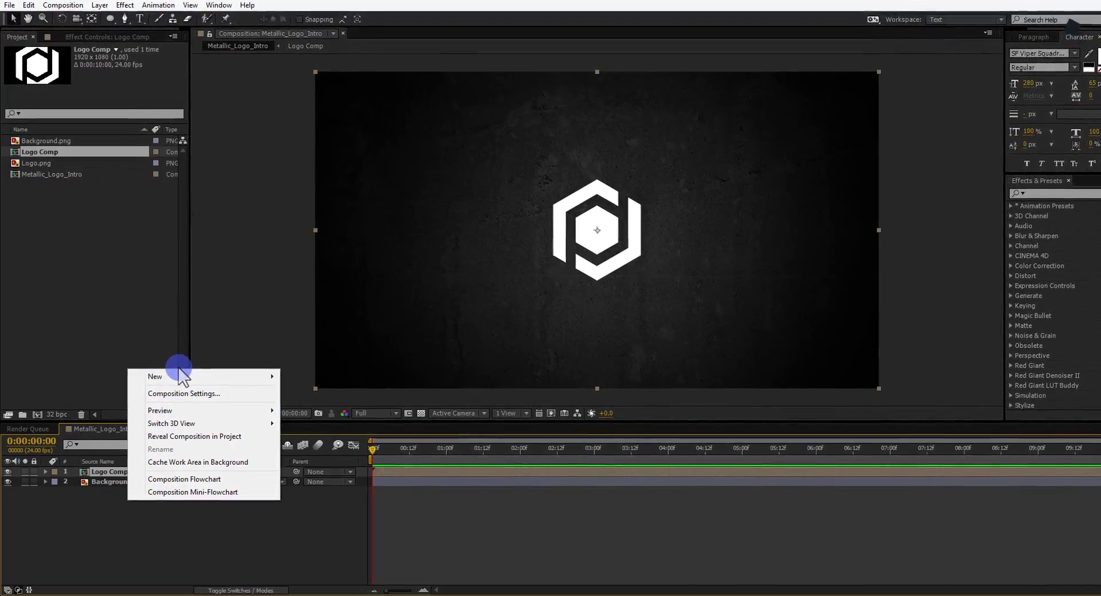
pyautogui.moveTo(172, 377)
pyautogui.click(326, 405)
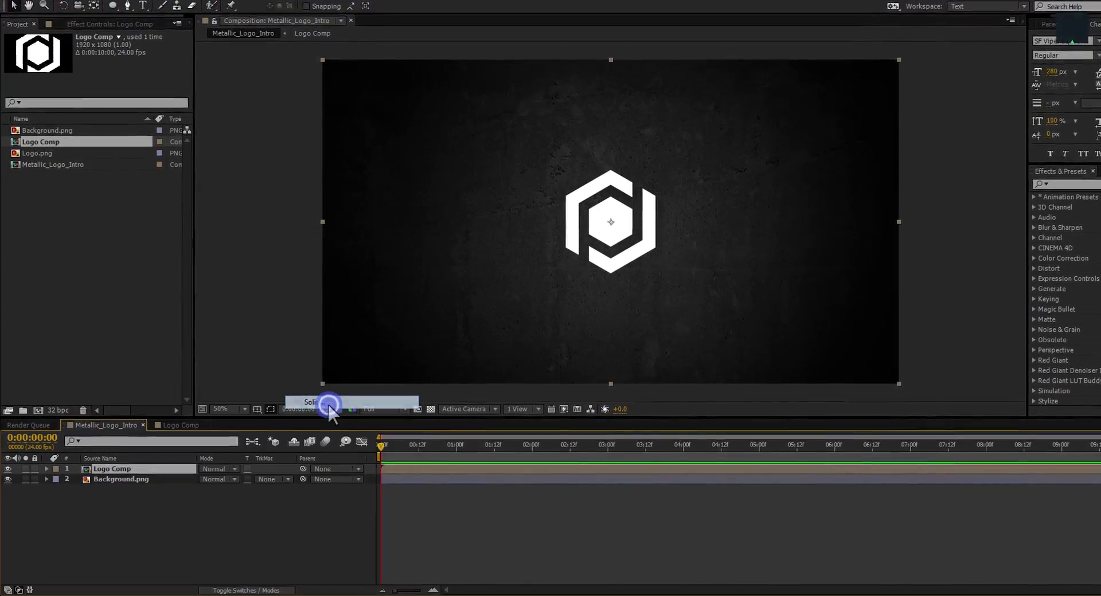
pyautogui.write('Reflection')
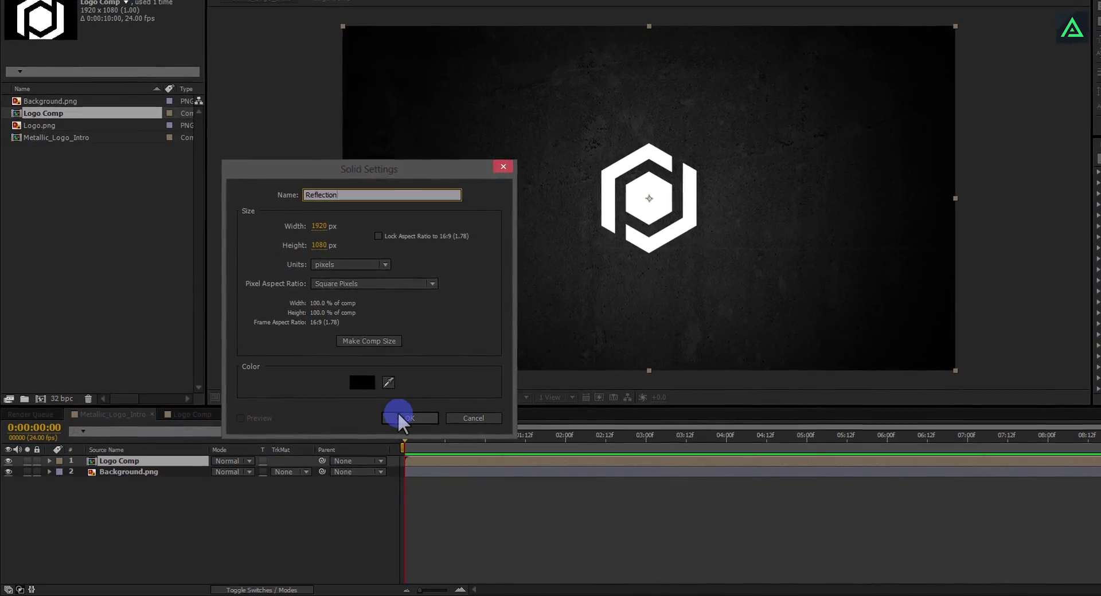
pyautogui.click(404, 418)
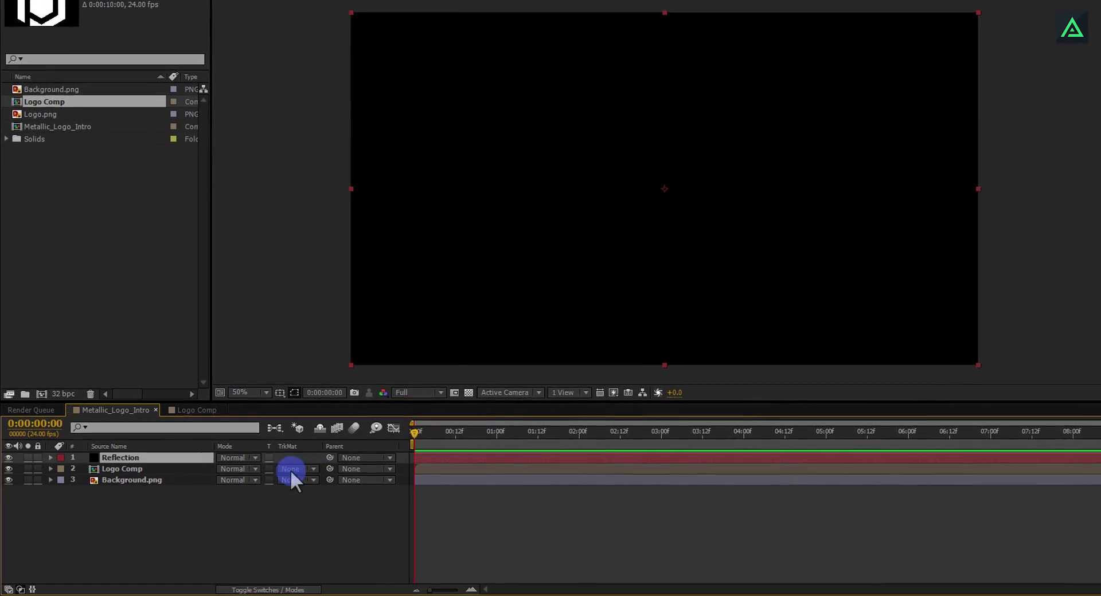
# Step: Pre-compose the Reflection solid into Reflection Comp
pyautogui.rightClick(171, 456)
pyautogui.click(247, 334)
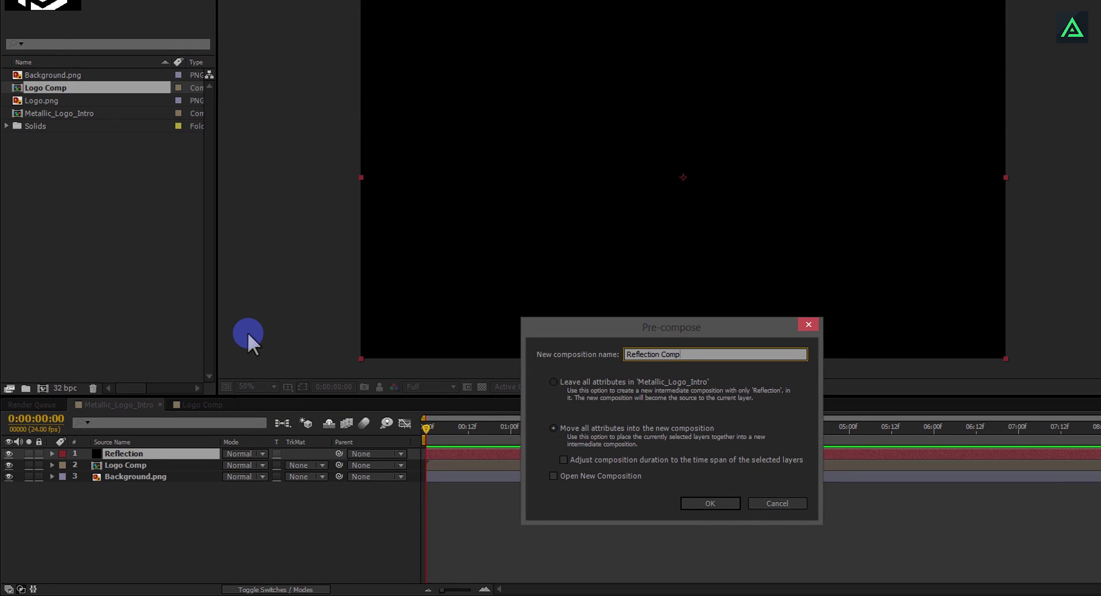
pyautogui.press('Return')
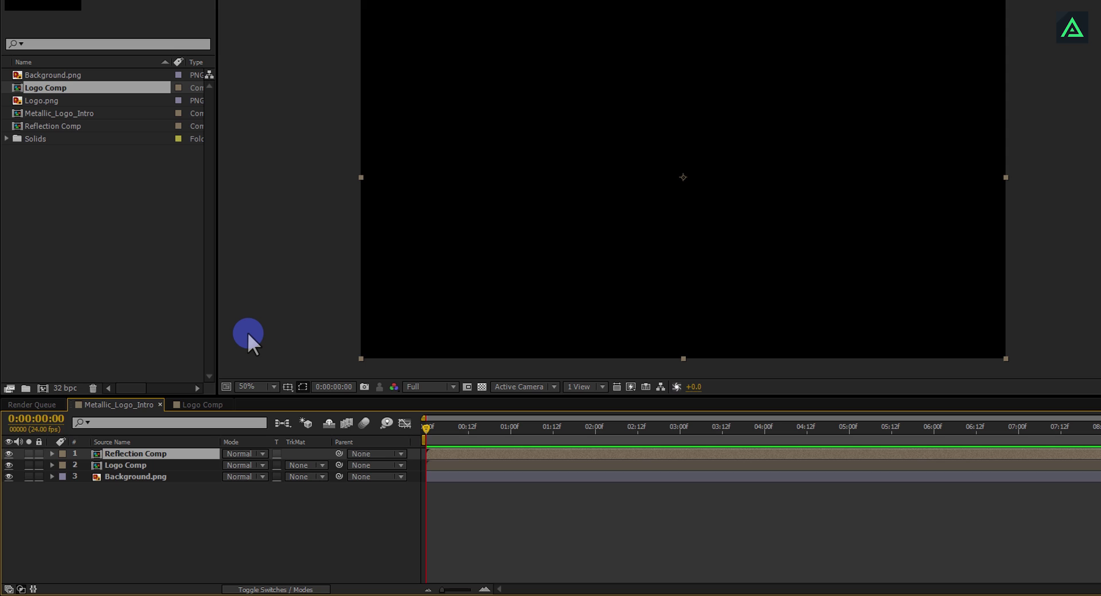
# Step: Open Reflection Comp and apply the Fractal Noise effect to the Reflection solid
pyautogui.doubleClick(150, 453)
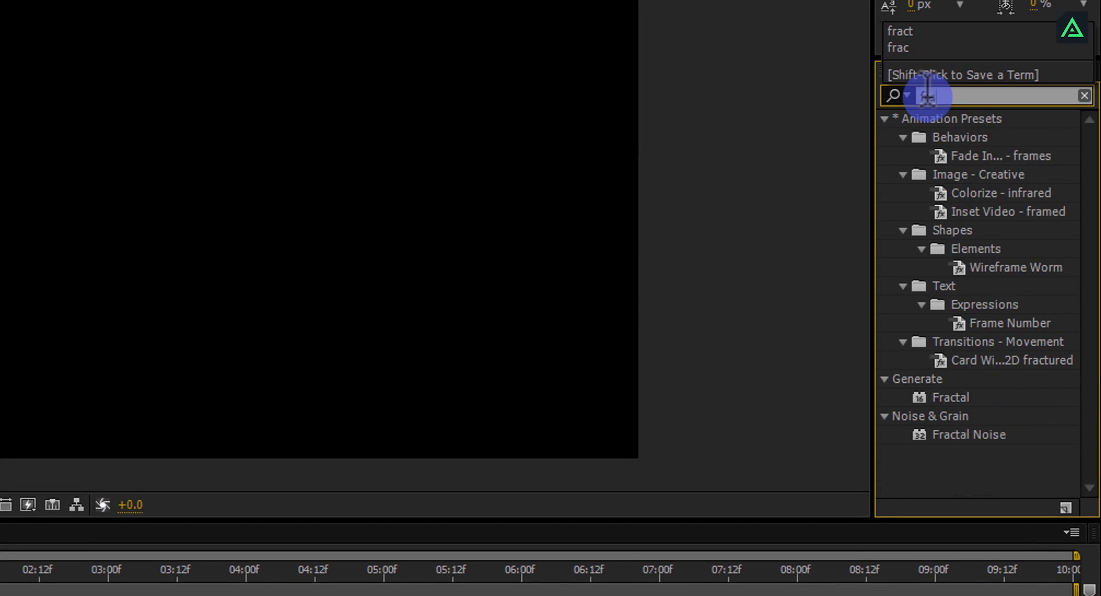
pyautogui.write('ct')
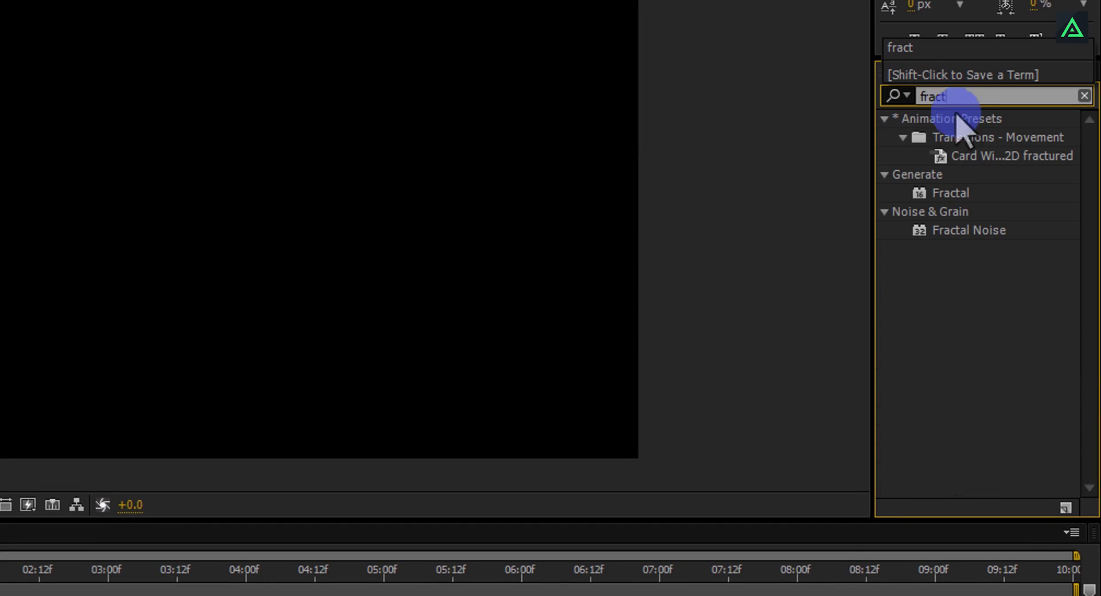
pyautogui.moveTo(966, 231); pyautogui.dragTo(110, 227)
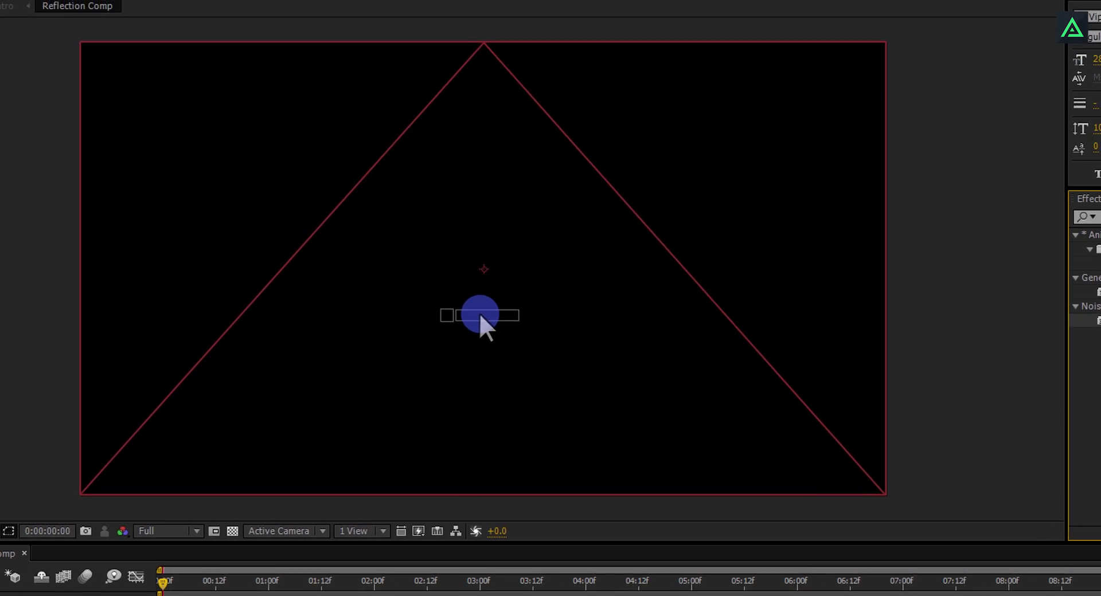
pyautogui.moveTo(479, 312); pyautogui.dragTo(481, 314)
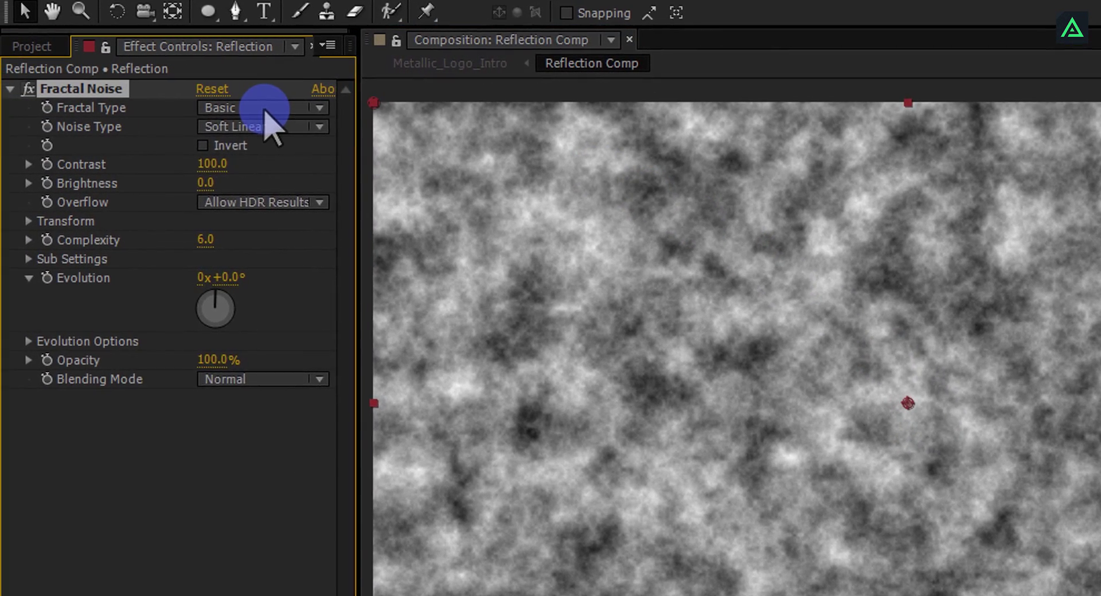
# Step: Set Fractal Noise to Max type, contrast 150, scale width 100 and height 3000
pyautogui.click(265, 109)
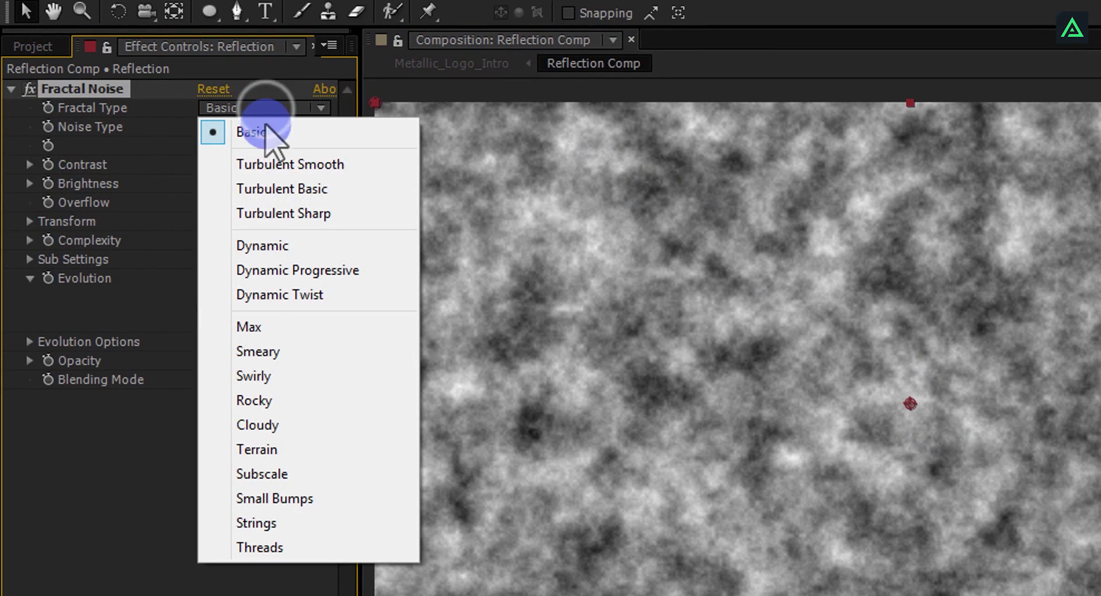
pyautogui.click(294, 328)
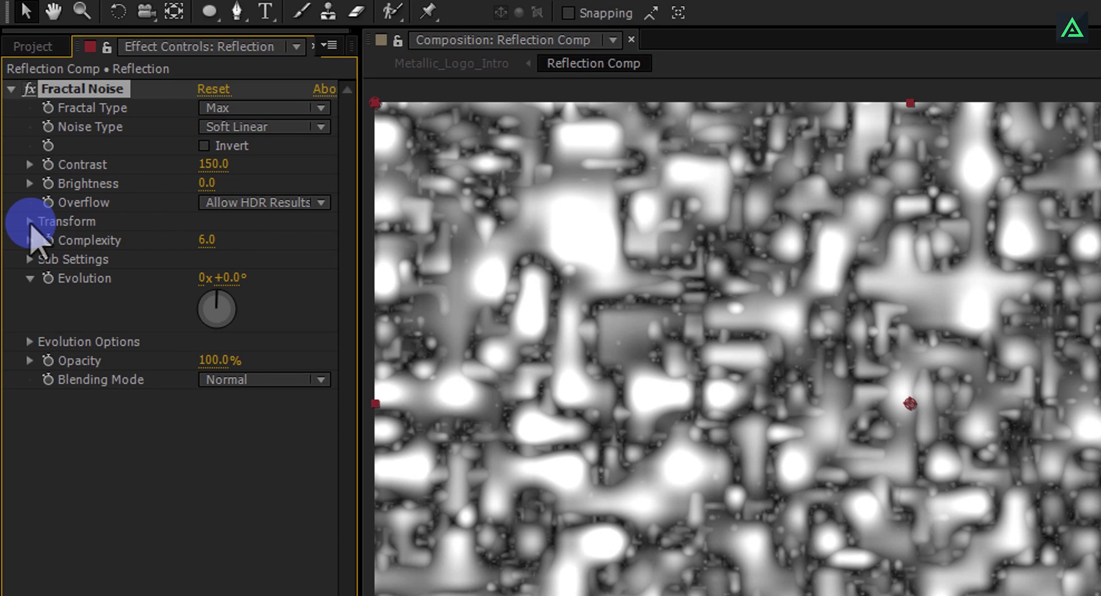
pyautogui.click(30, 221)
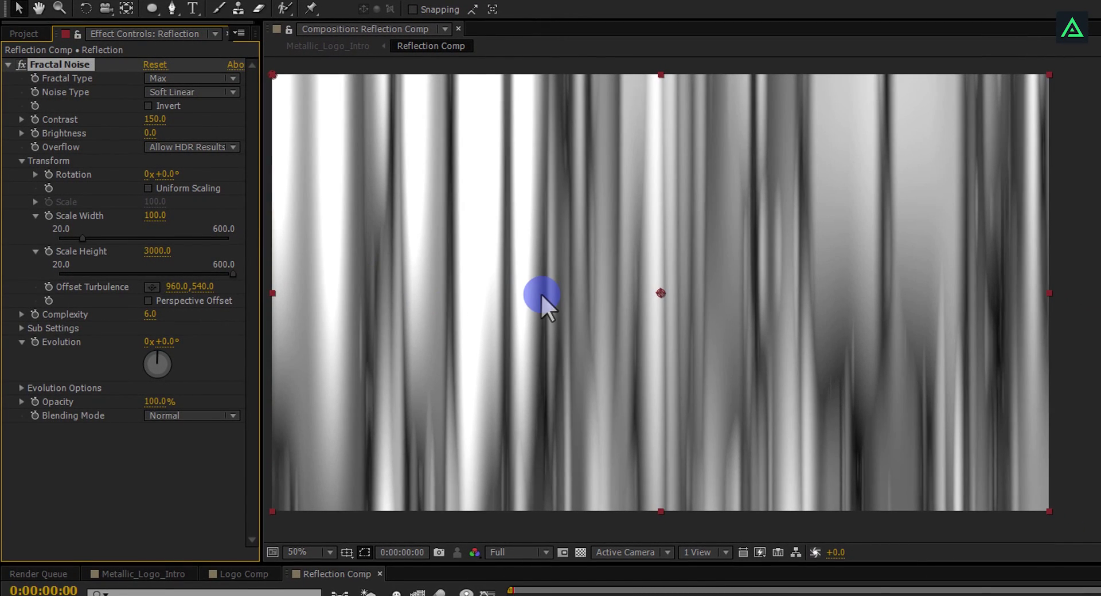
pyautogui.moveTo(541, 293); pyautogui.dragTo(654, 302)
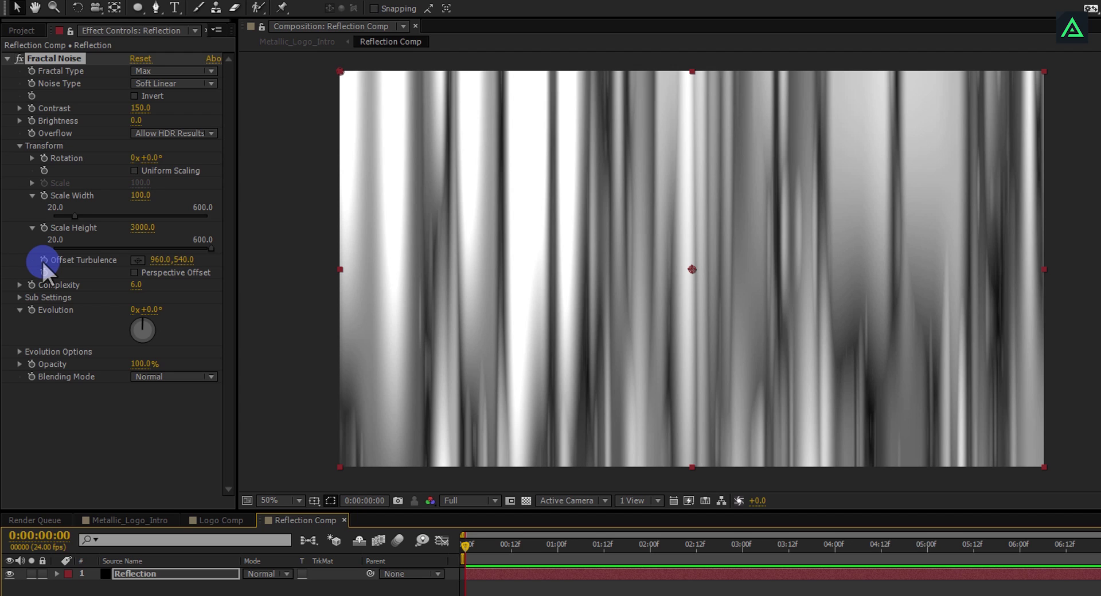
# Step: Keyframe Offset Turbulence at frame 0 and set its X to 3000 at the last frame
pyautogui.click(44, 260)
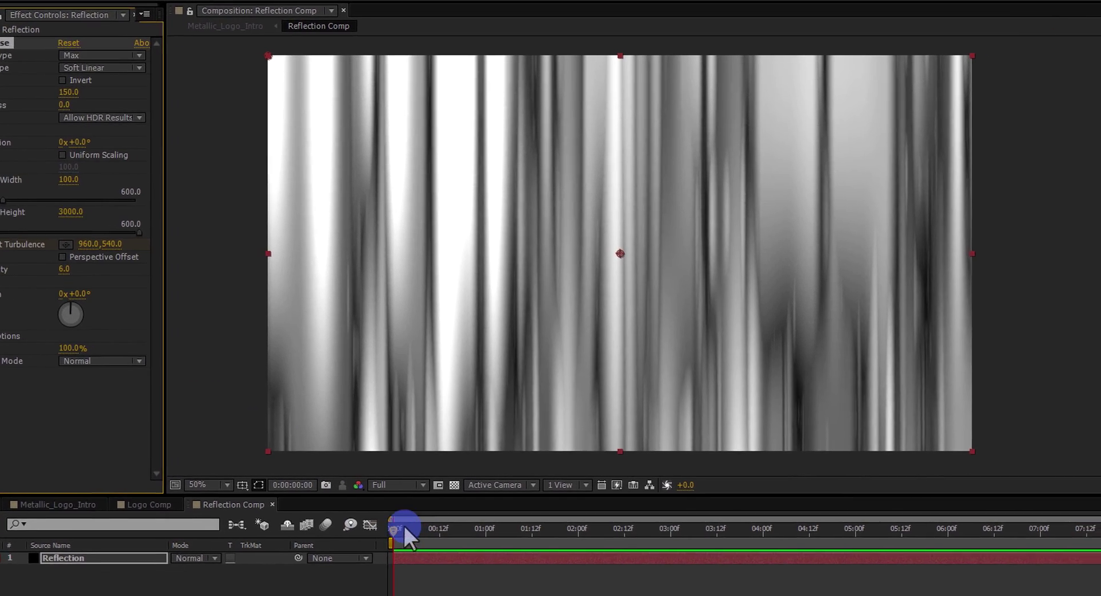
pyautogui.click(468, 544)
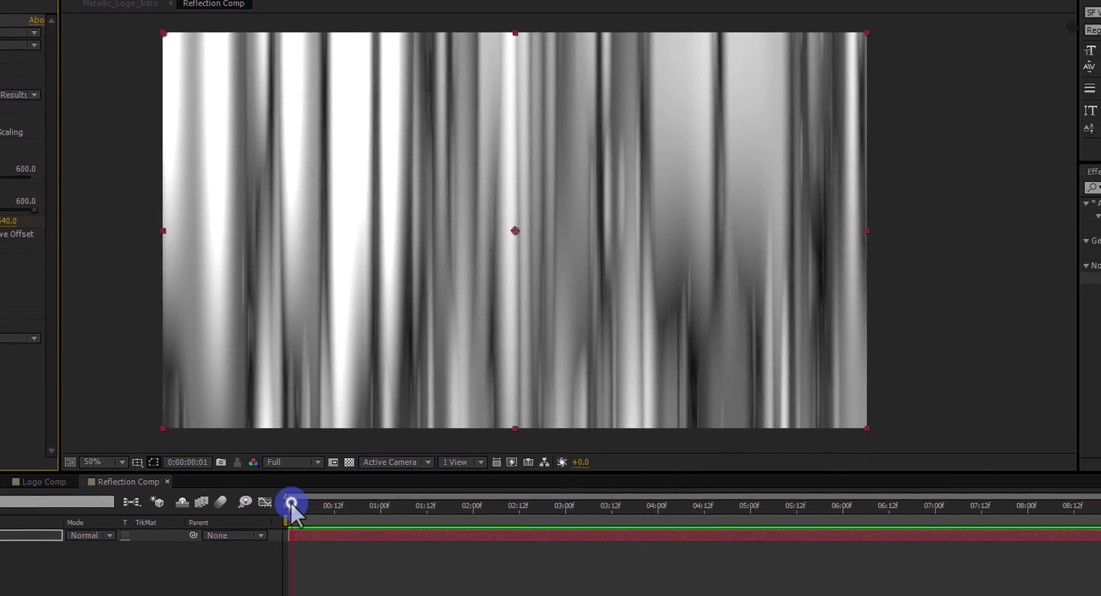
pyautogui.moveTo(291, 504); pyautogui.dragTo(1098, 512)
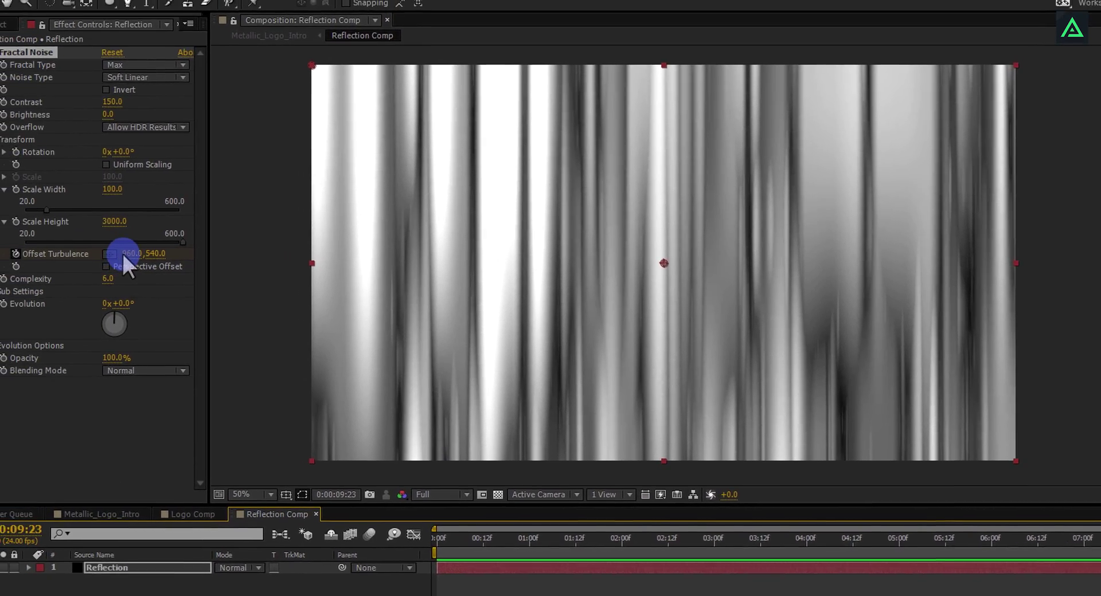
pyautogui.click(0, 192)
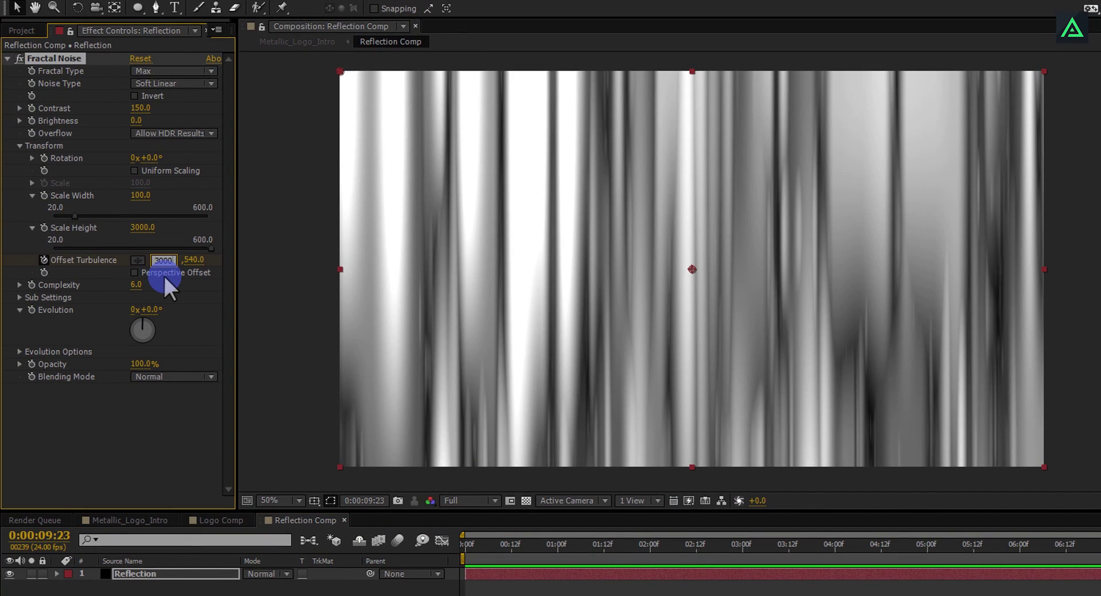
pyautogui.write('3000')
pyautogui.press('Return')
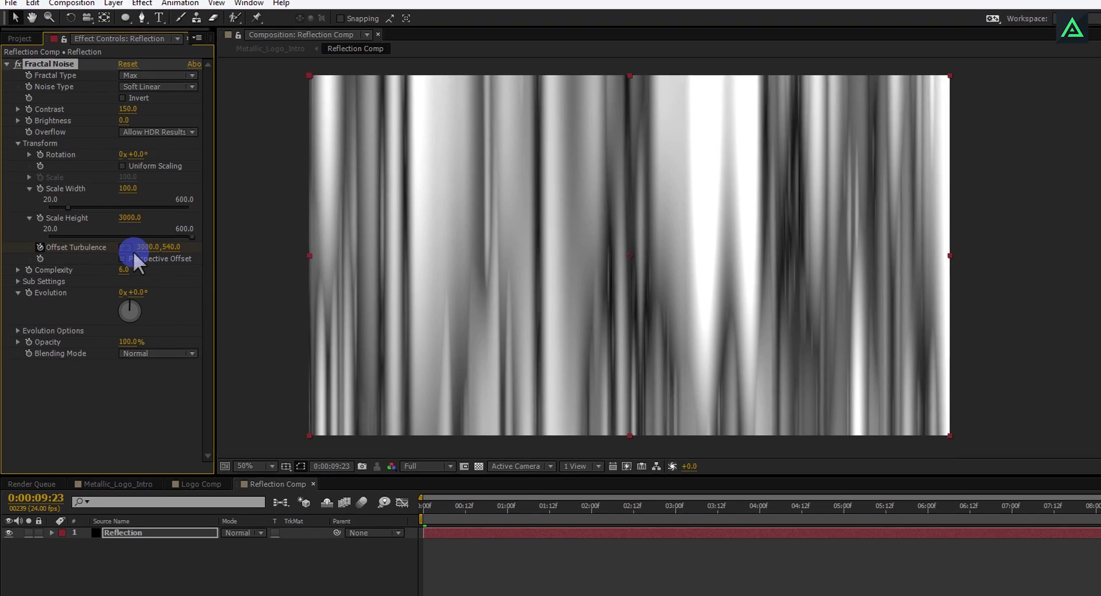
# Step: Scrub and RAM-preview the animation to check the streaks sliding sideways
pyautogui.click(433, 508)
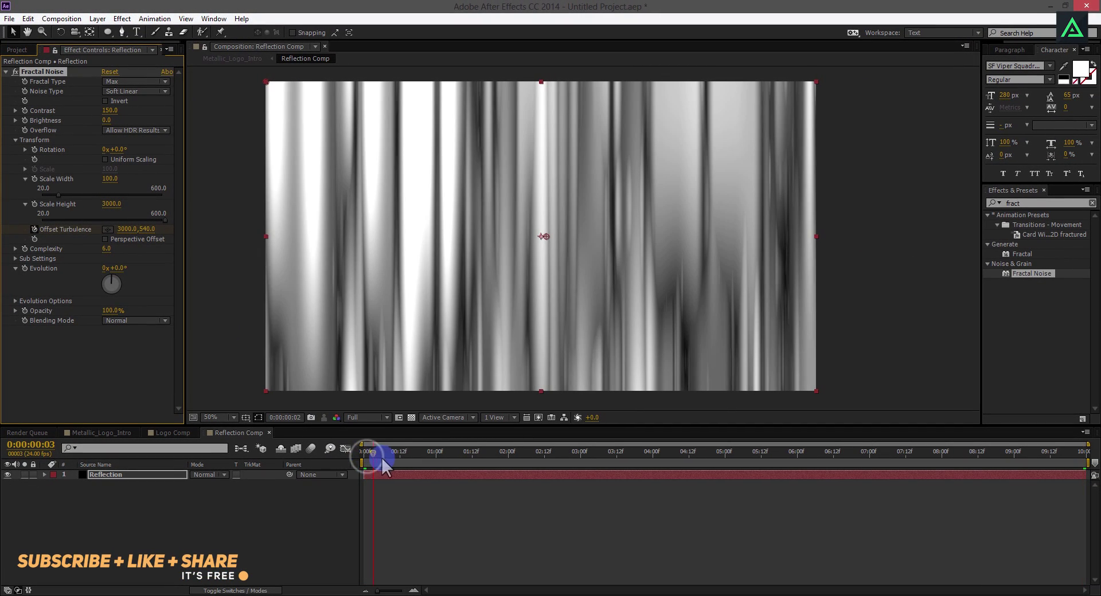
pyautogui.moveTo(383, 458); pyautogui.dragTo(490, 459)
pyautogui.press('KP_0')
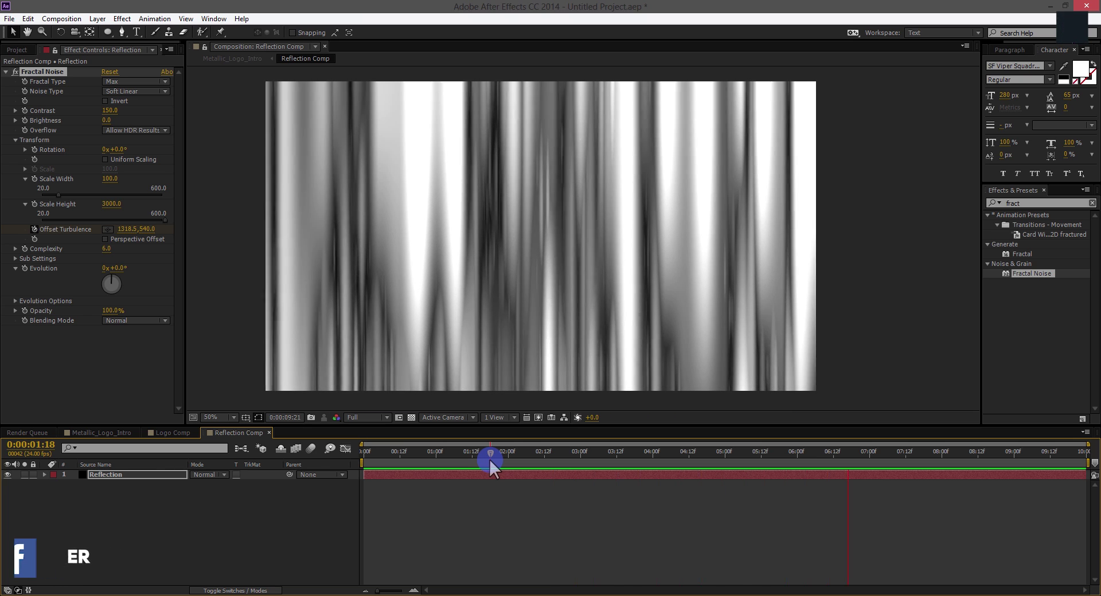
pyautogui.press('space')
pyautogui.moveTo(855, 454); pyautogui.dragTo(500, 469)
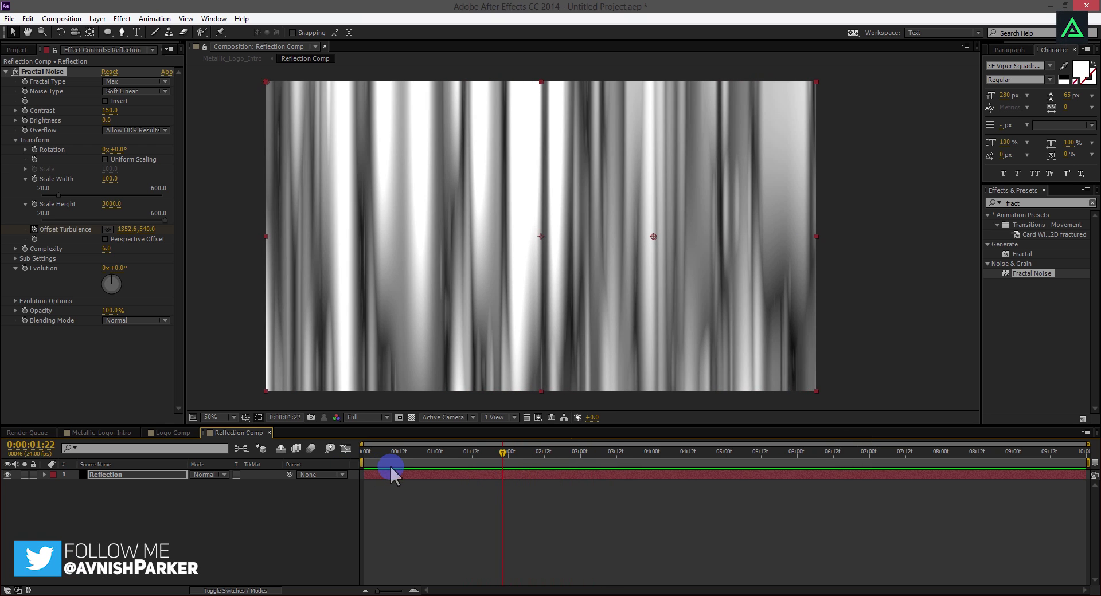
# Step: In Metallic_Logo_Intro, set Reflection Comp's track matte to Alpha Matte "Logo Comp"
pyautogui.click(105, 433)
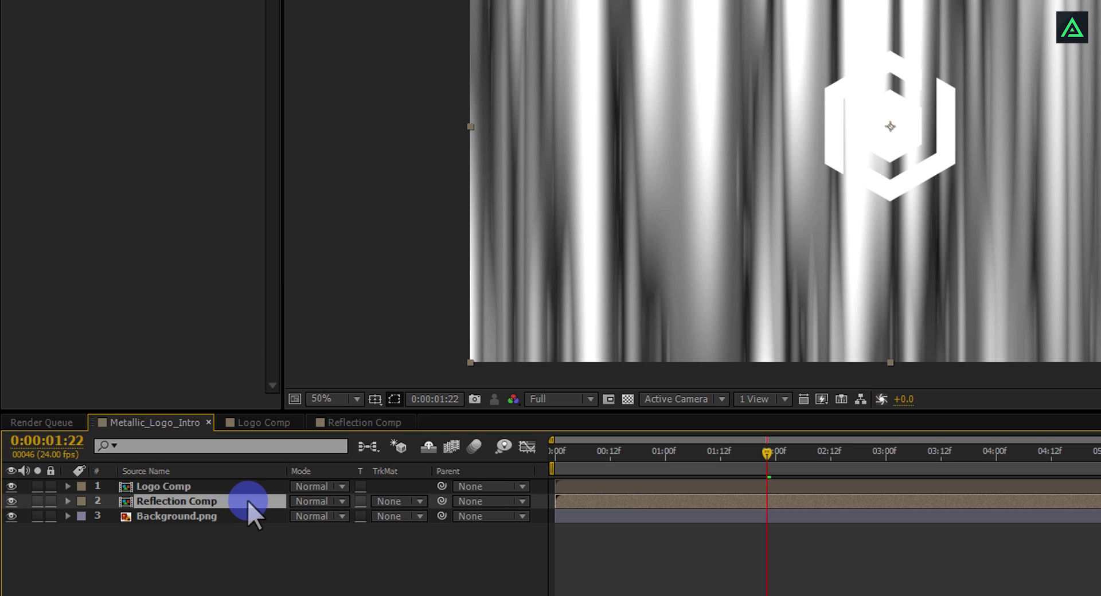
pyautogui.press('F4')
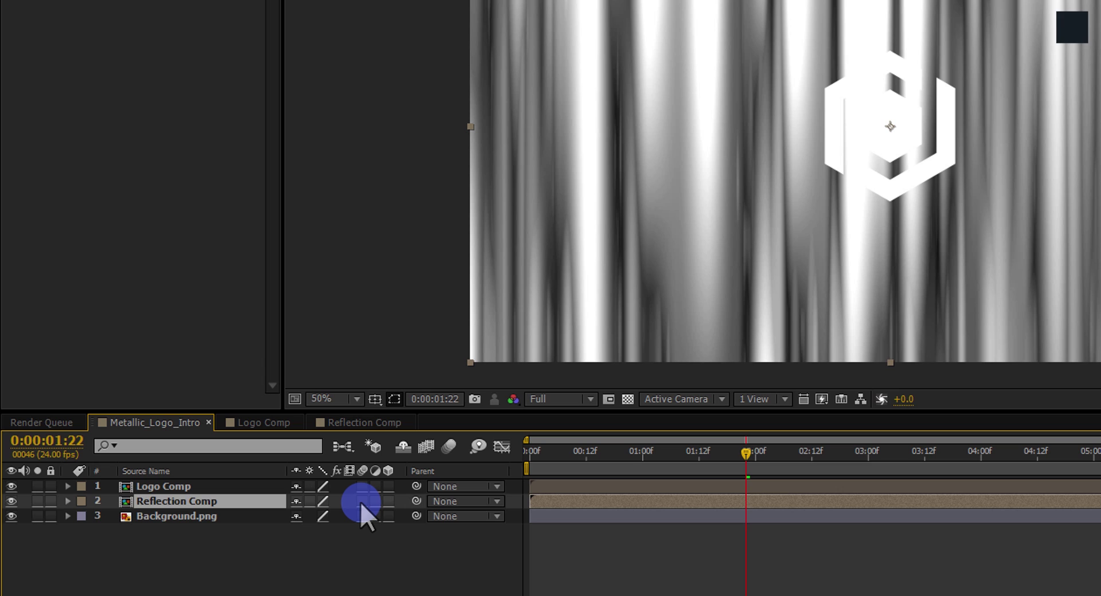
pyautogui.press('F4')
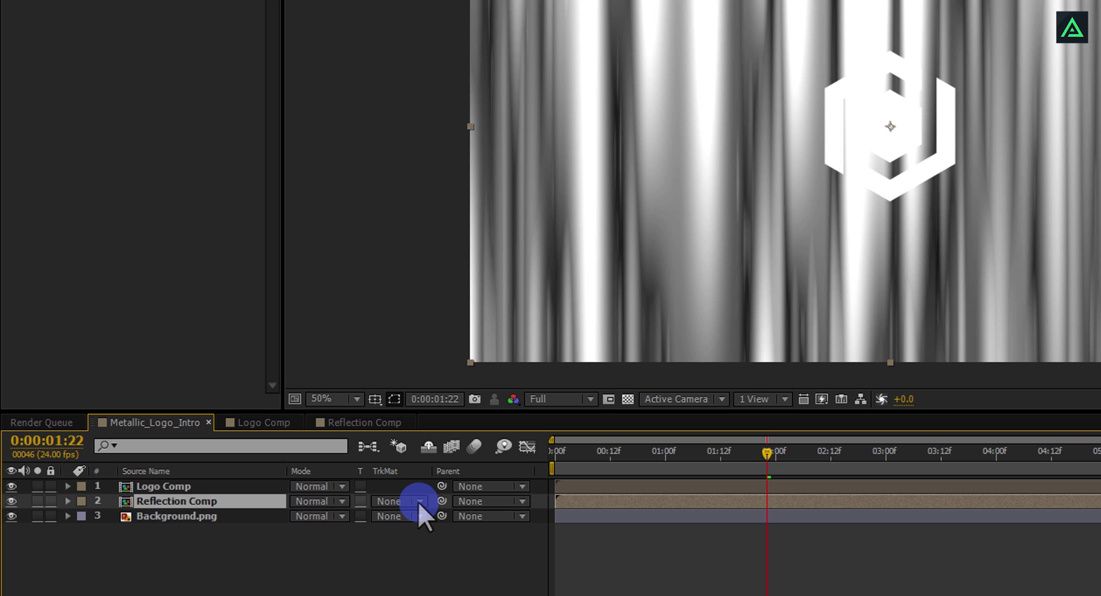
pyautogui.click(418, 501)
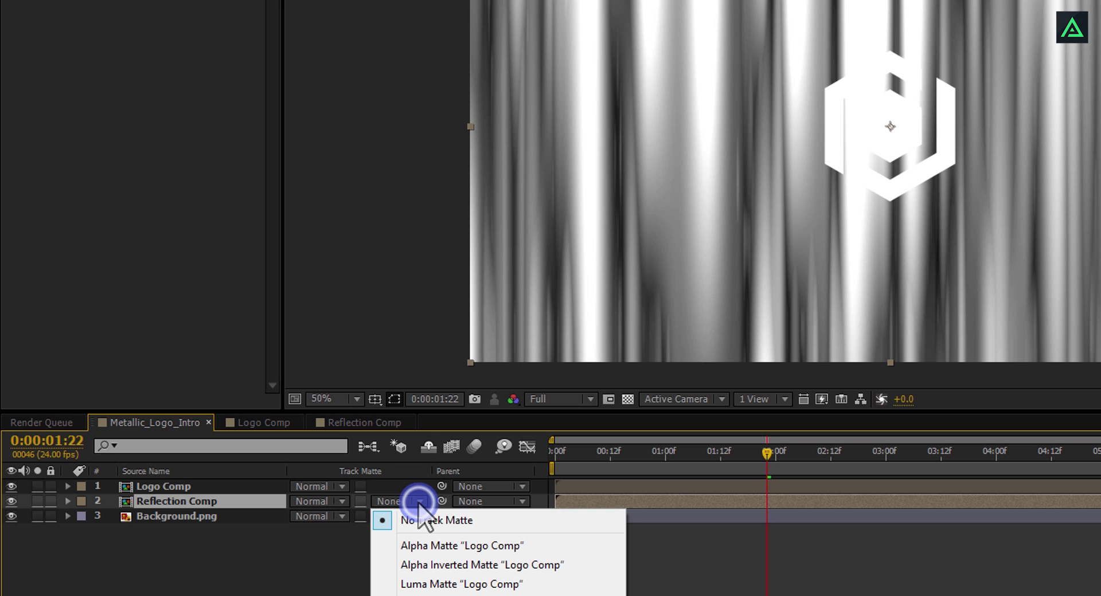
pyautogui.click(457, 545)
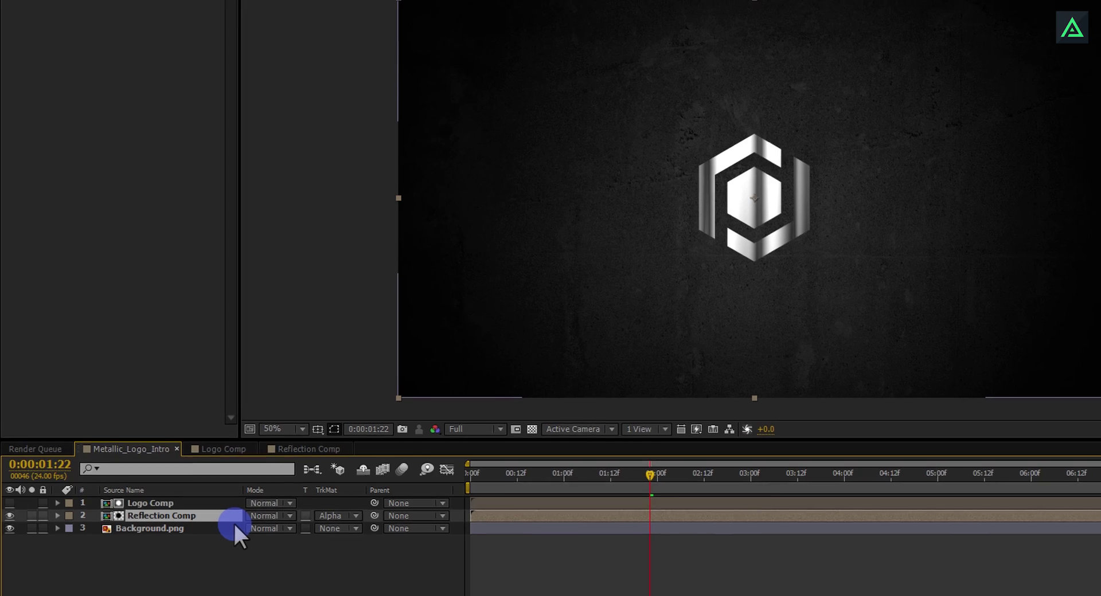
pyautogui.moveTo(470, 476); pyautogui.dragTo(749, 505)
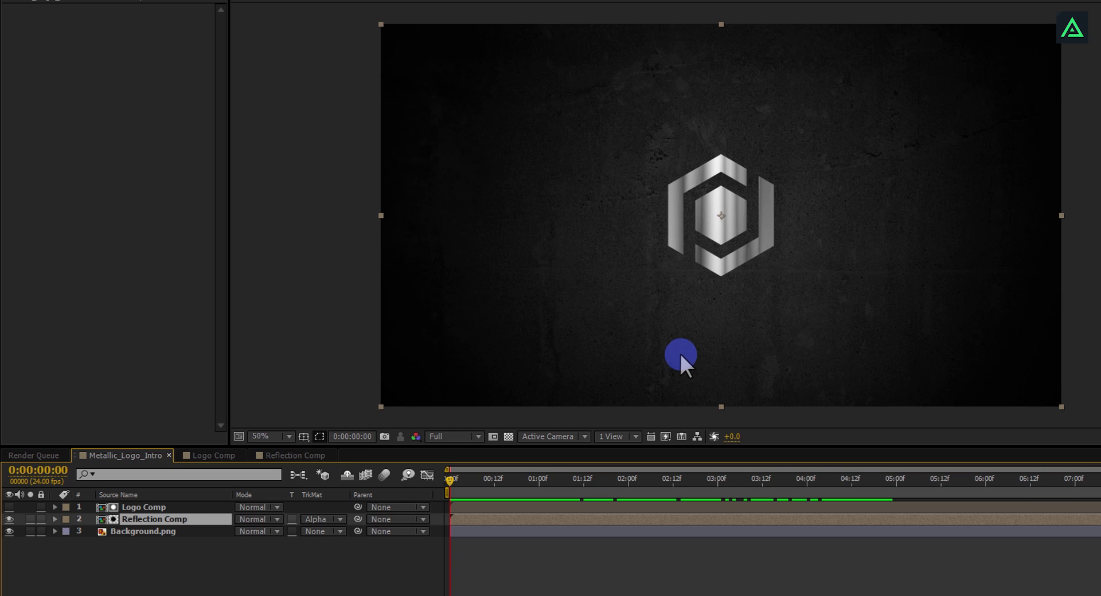
# Step: Find Fast Blur in Effects & Presets and apply it to the Reflection Comp layer
pyautogui.click(221, 520)
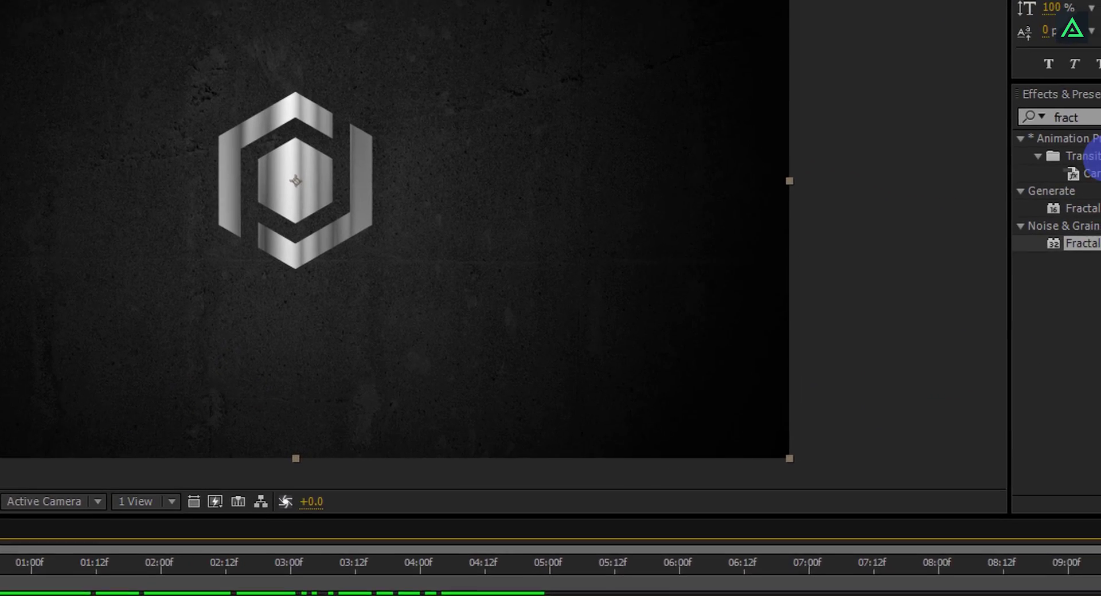
pyautogui.doubleClick(1032, 91)
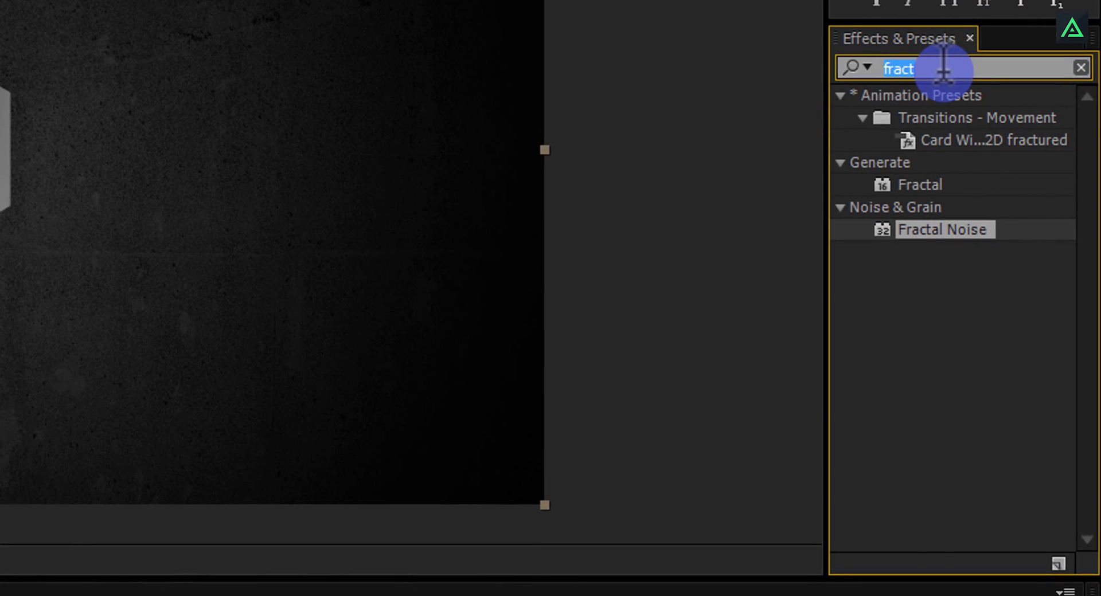
pyautogui.write('fast')
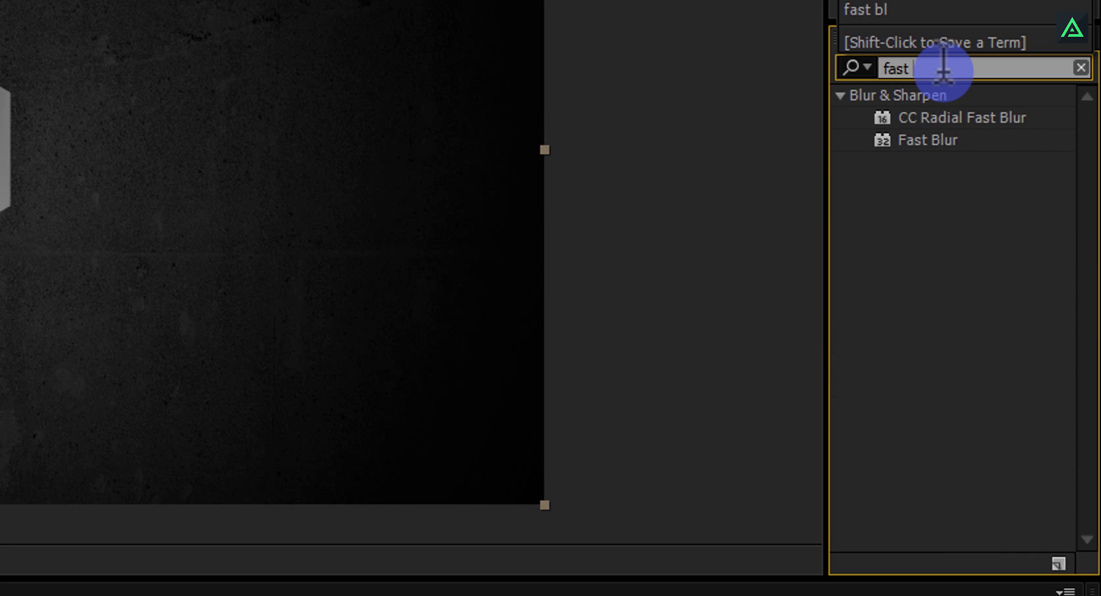
pyautogui.click(923, 141)
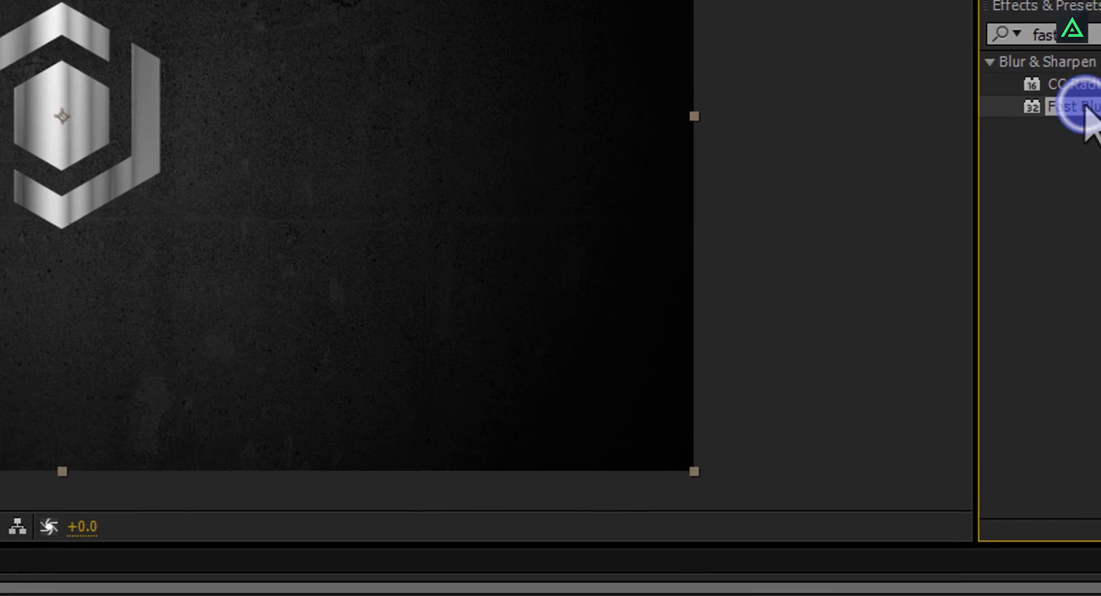
pyautogui.moveTo(1086, 109); pyautogui.dragTo(197, 443)
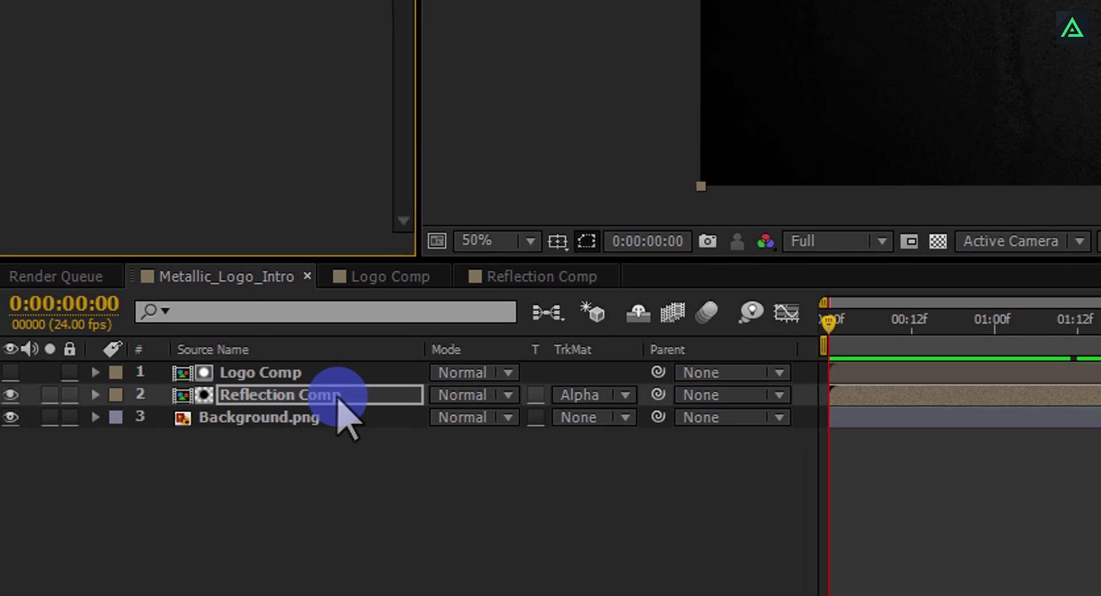
pyautogui.moveTo(338, 397); pyautogui.dragTo(337, 396)
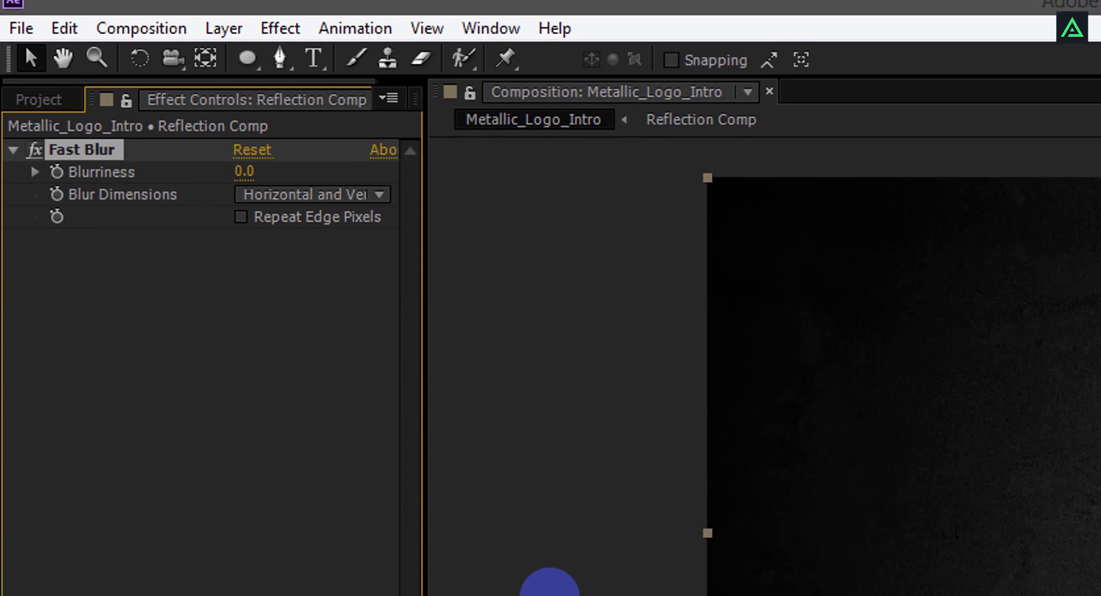
# Step: Set Fast Blur's Blurriness to 30 and scrub the timeline to preview the softened reflection
pyautogui.click(246, 172)
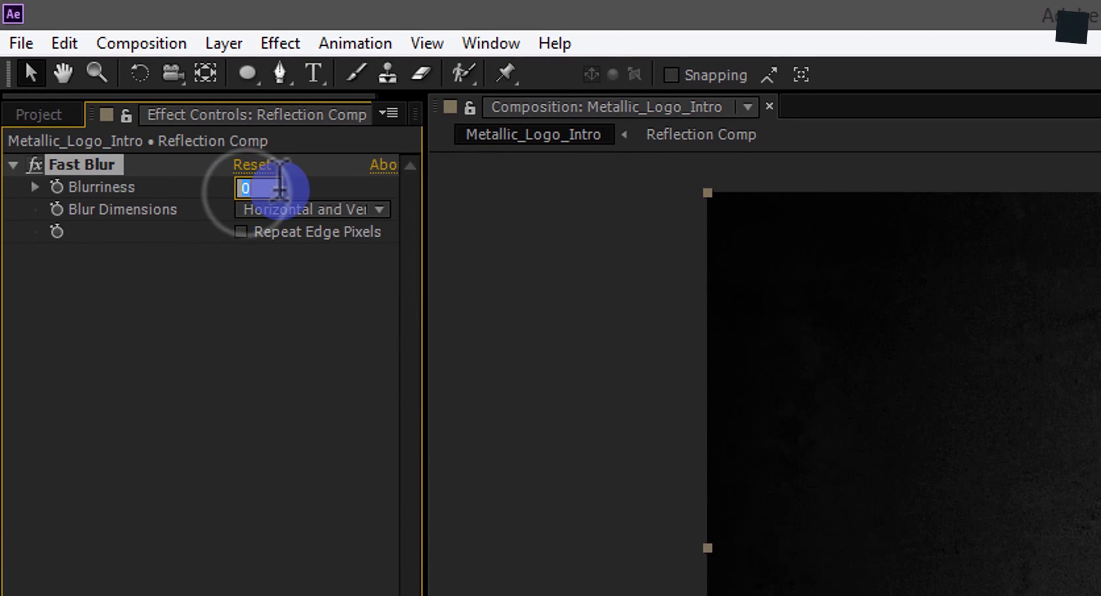
pyautogui.write('30')
pyautogui.press('Return')
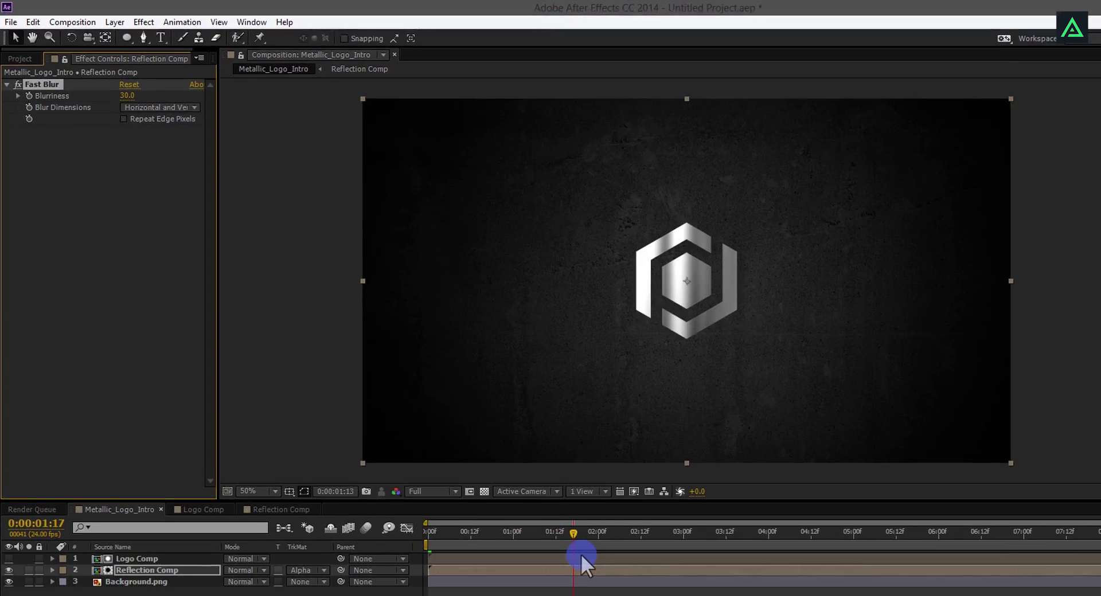
pyautogui.moveTo(581, 554); pyautogui.dragTo(356, 470)
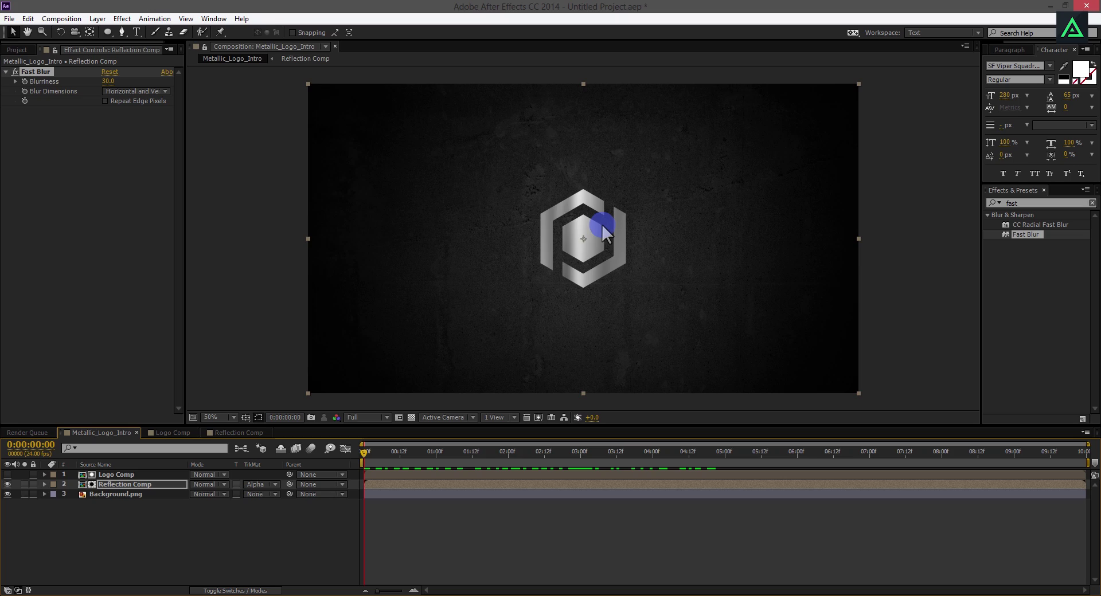
# Step: Duplicate the Logo Comp layer and rename the copy 'Logo Map'
pyautogui.click(139, 474)
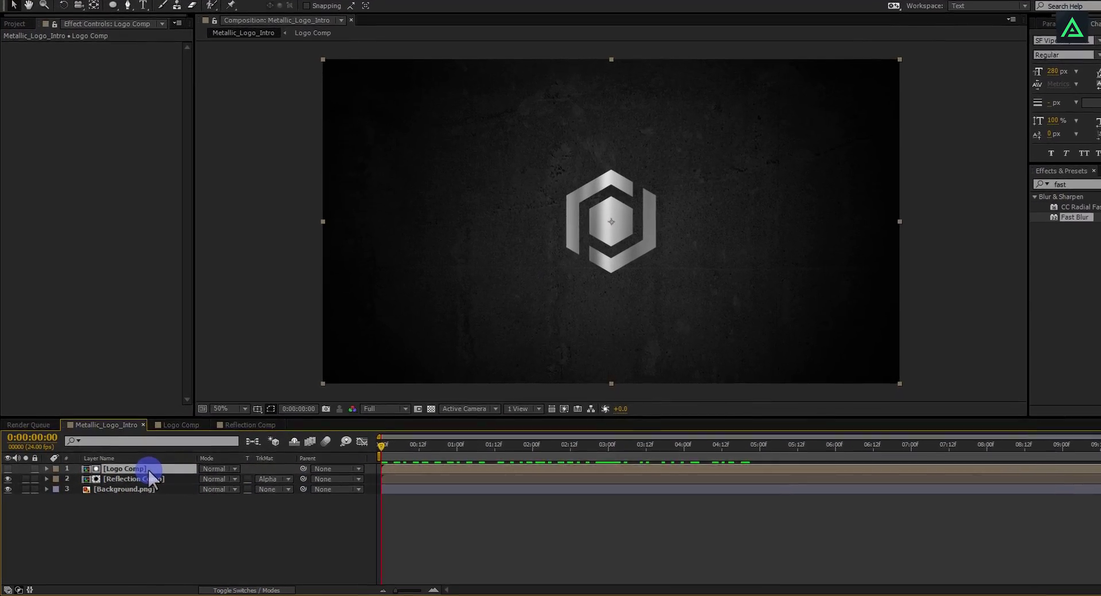
pyautogui.hotkey('ctrl', 'd')
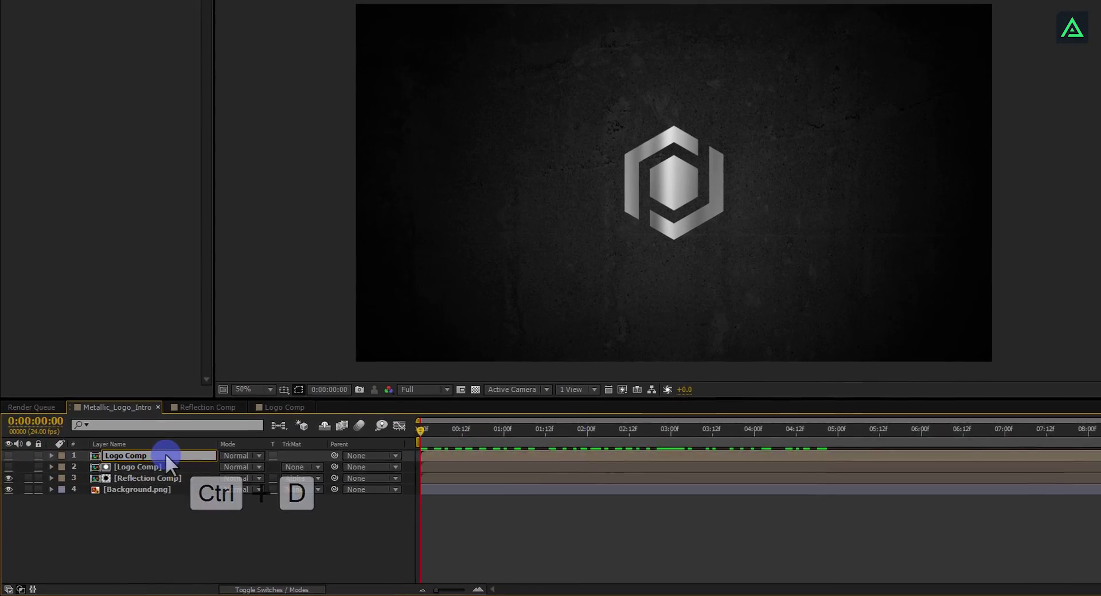
pyautogui.press('Return')
pyautogui.write('Logo Com')
pyautogui.press('BackSpace')
pyautogui.press('BackSpace')
pyautogui.press('BackSpace')
pyautogui.write('Map')
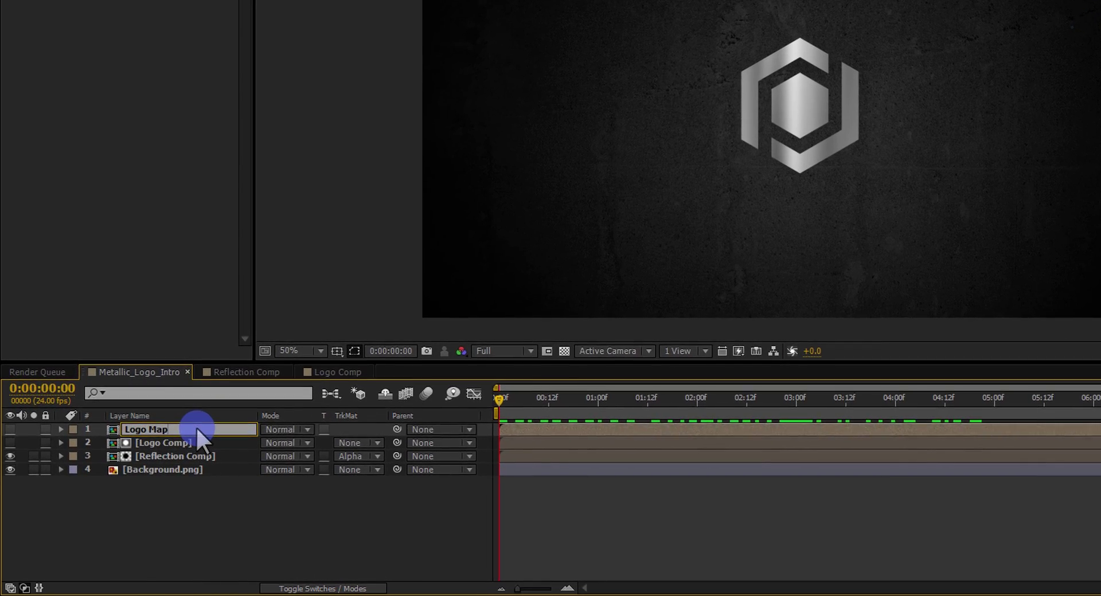
pyautogui.press('Return')
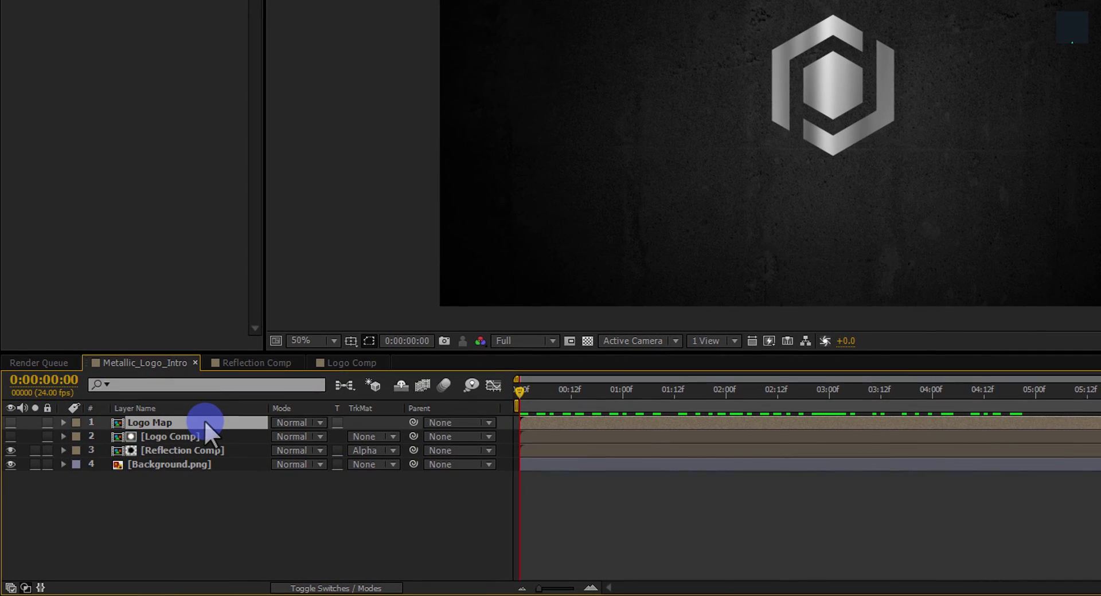
# Step: Pre-compose Logo Map into Logo Map Comp, moving all attributes
pyautogui.rightClick(211, 423)
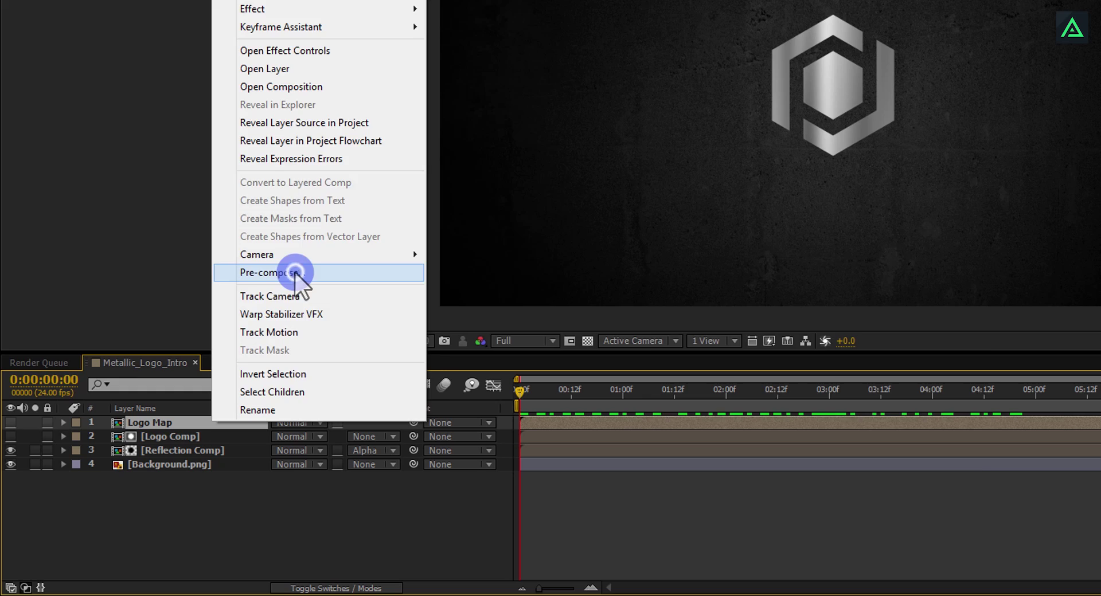
pyautogui.click(295, 274)
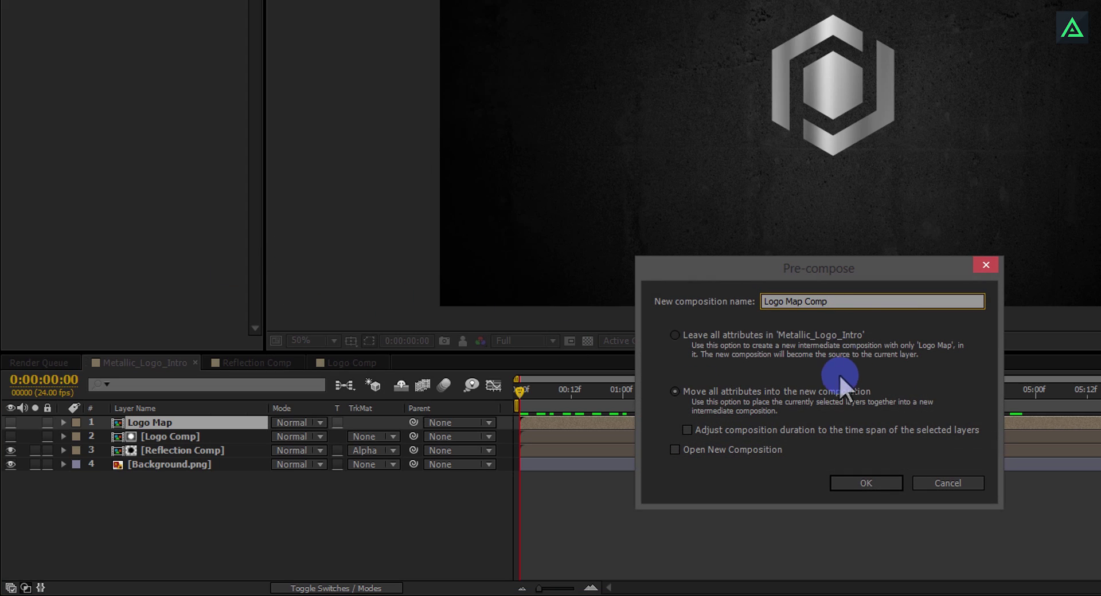
pyautogui.click(851, 484)
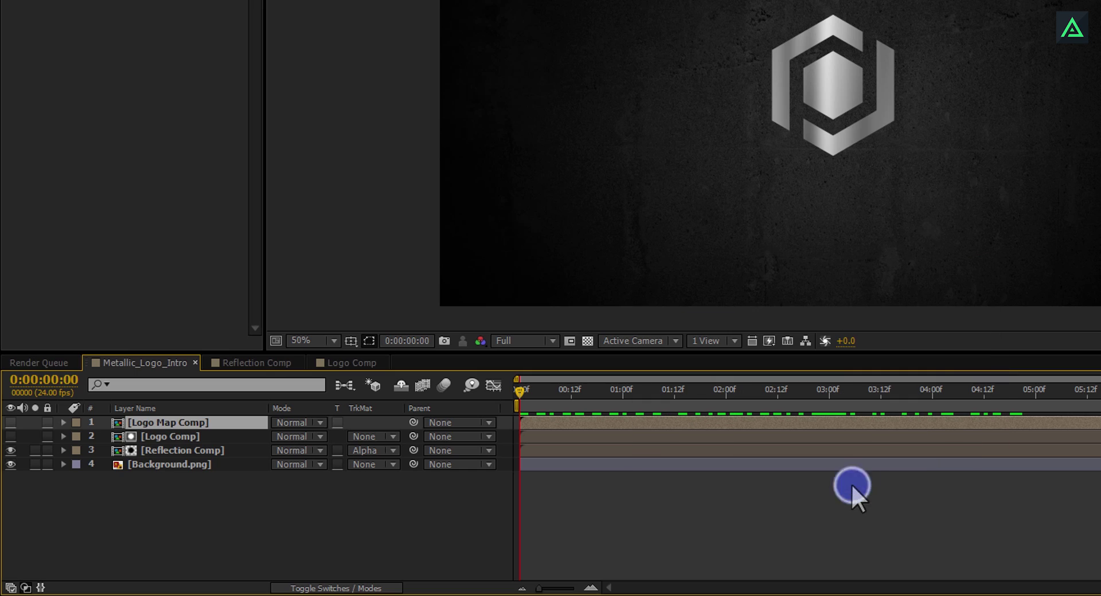
# Step: Inside Logo Map Comp, add a Bevel and Emboss layer style to Logo Map
pyautogui.doubleClick(190, 423)
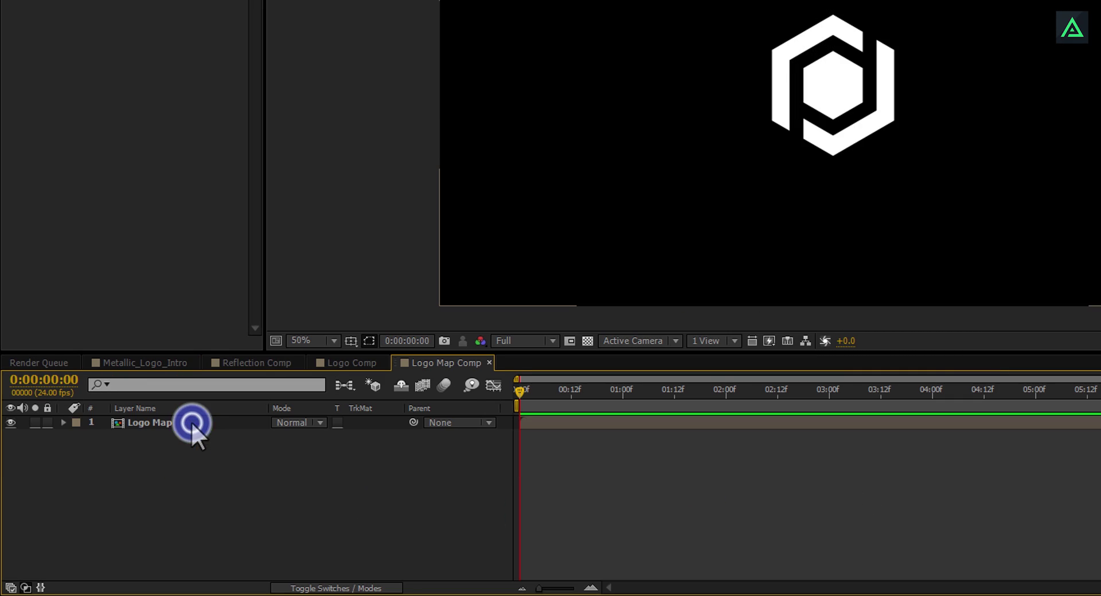
pyautogui.click(152, 423)
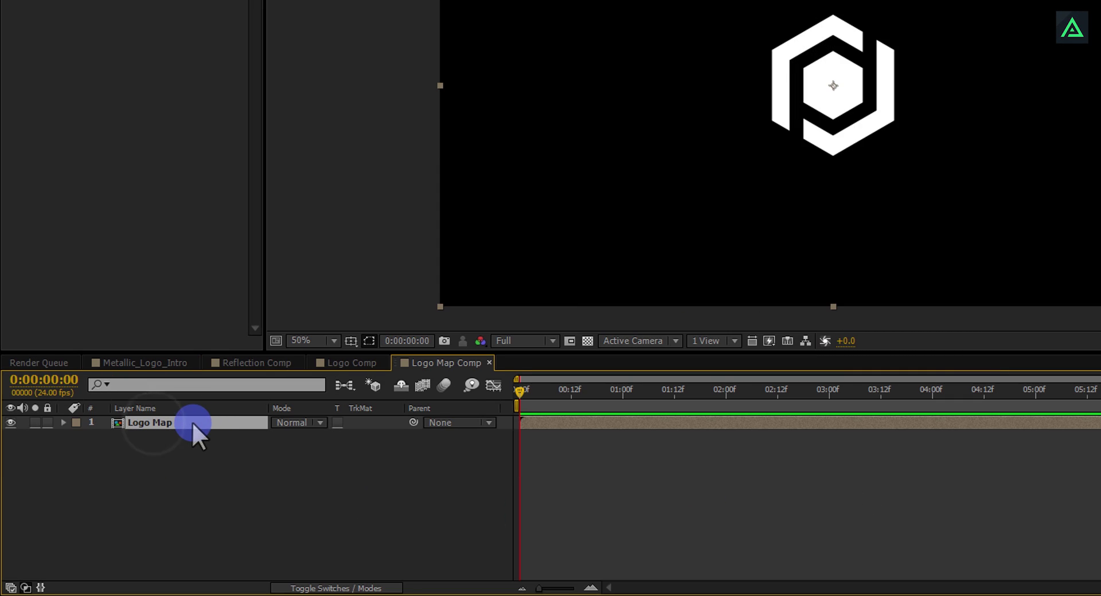
pyautogui.moveTo(942, 91); pyautogui.dragTo(537, 209)
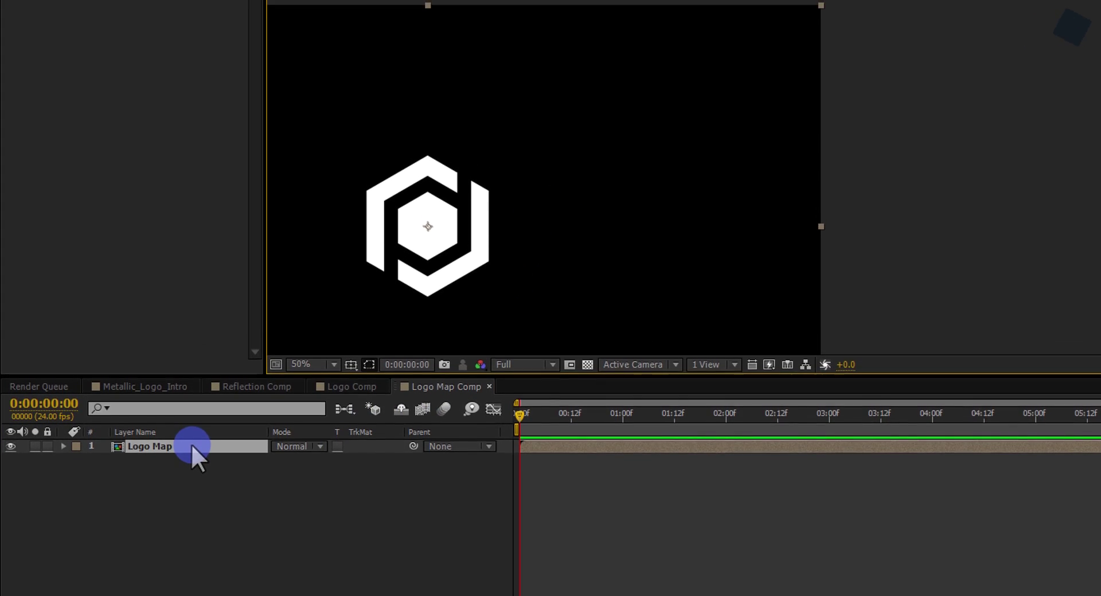
pyautogui.rightClick(193, 422)
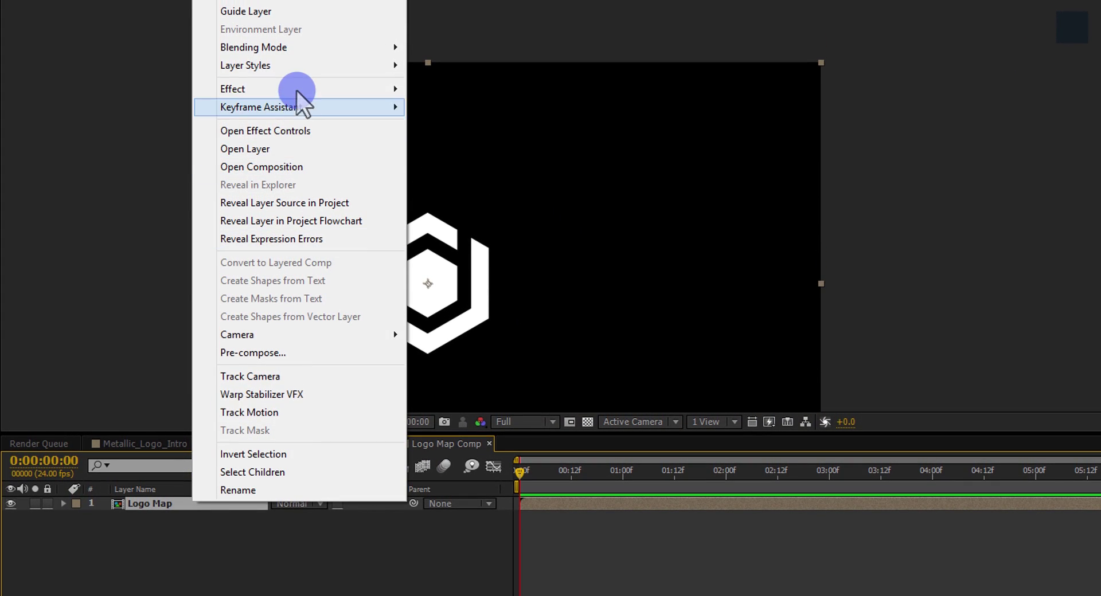
pyautogui.moveTo(366, 52)
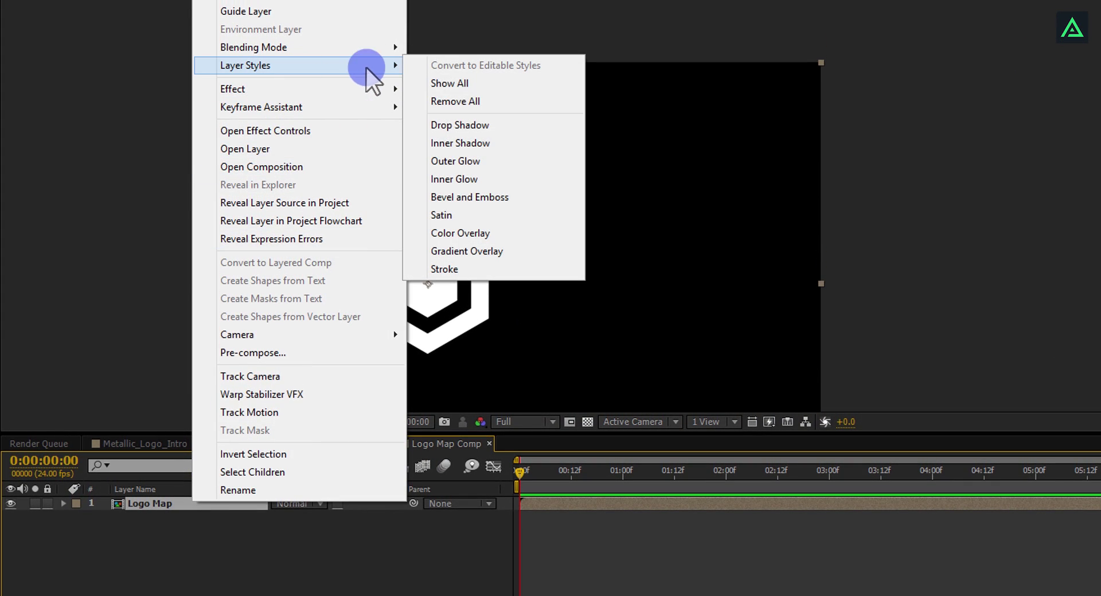
pyautogui.click(548, 199)
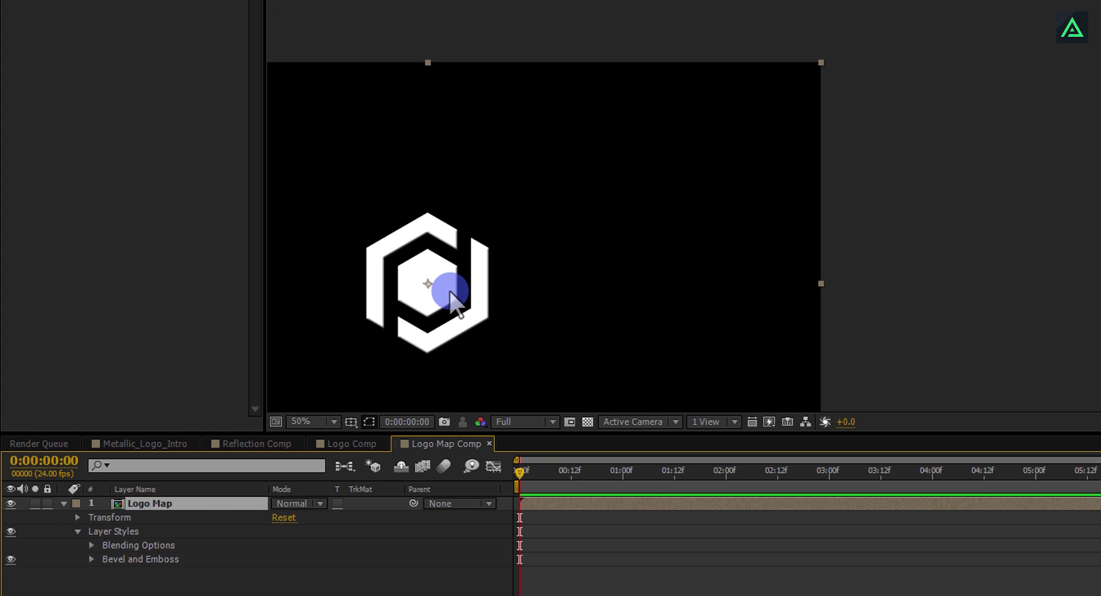
pyautogui.press('.')
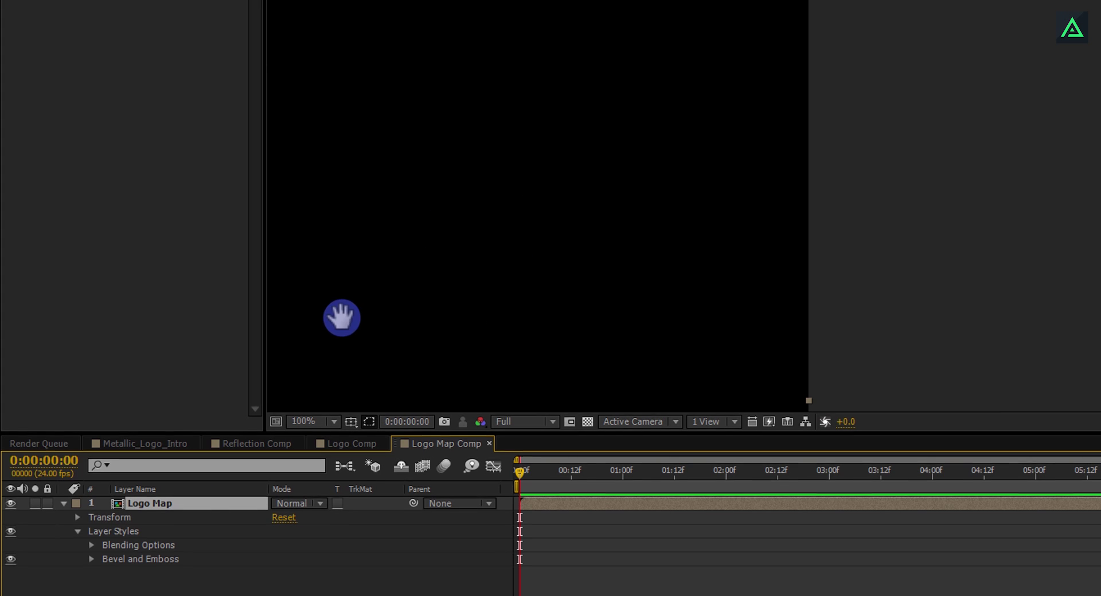
pyautogui.moveTo(695, 257); pyautogui.dragTo(760, 149)
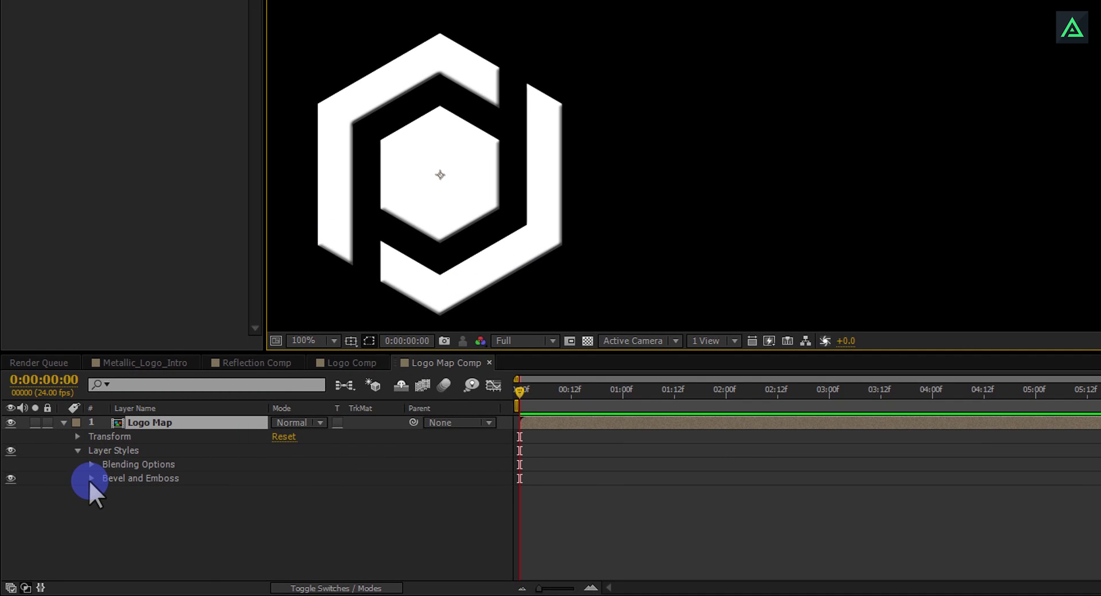
# Step: Set the Bevel and Emboss Size to 10 and Soften to 5
pyautogui.click(90, 478)
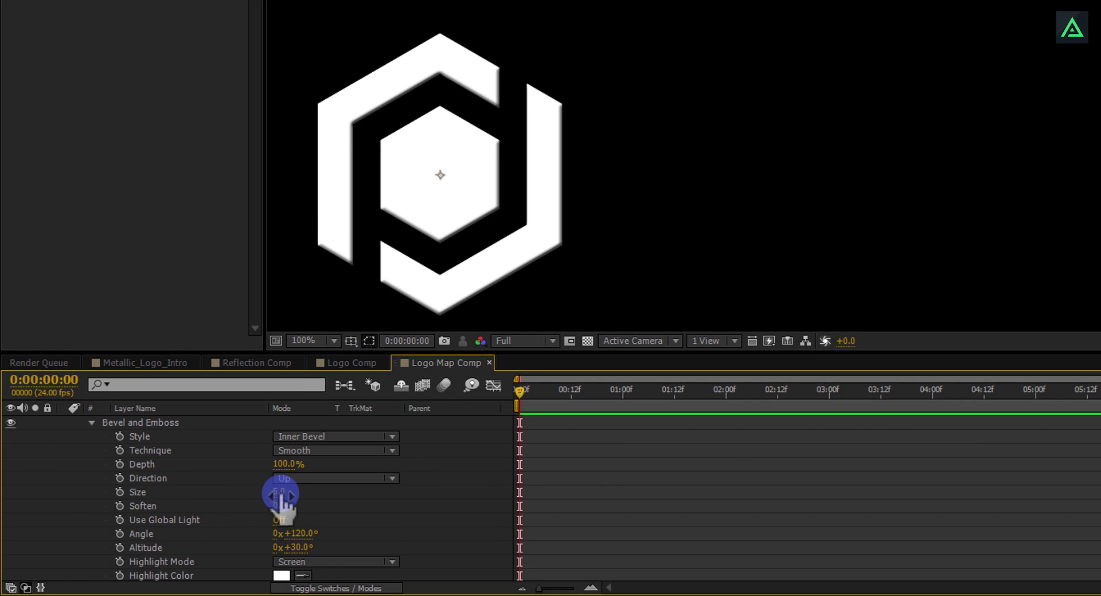
pyautogui.write('10')
pyautogui.press('Return')
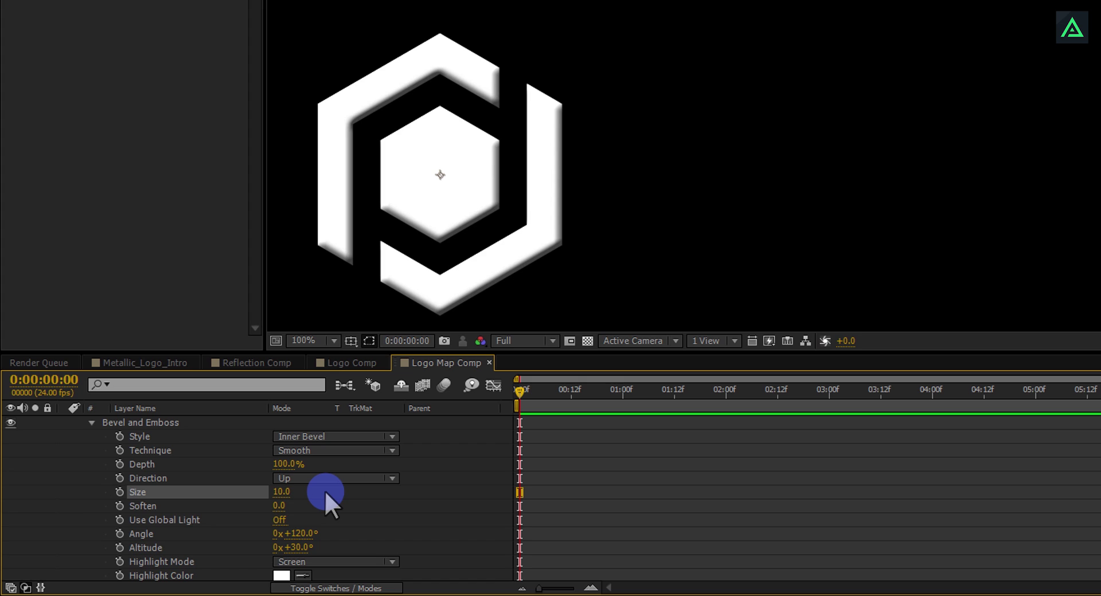
pyautogui.click(279, 506)
pyautogui.write('5')
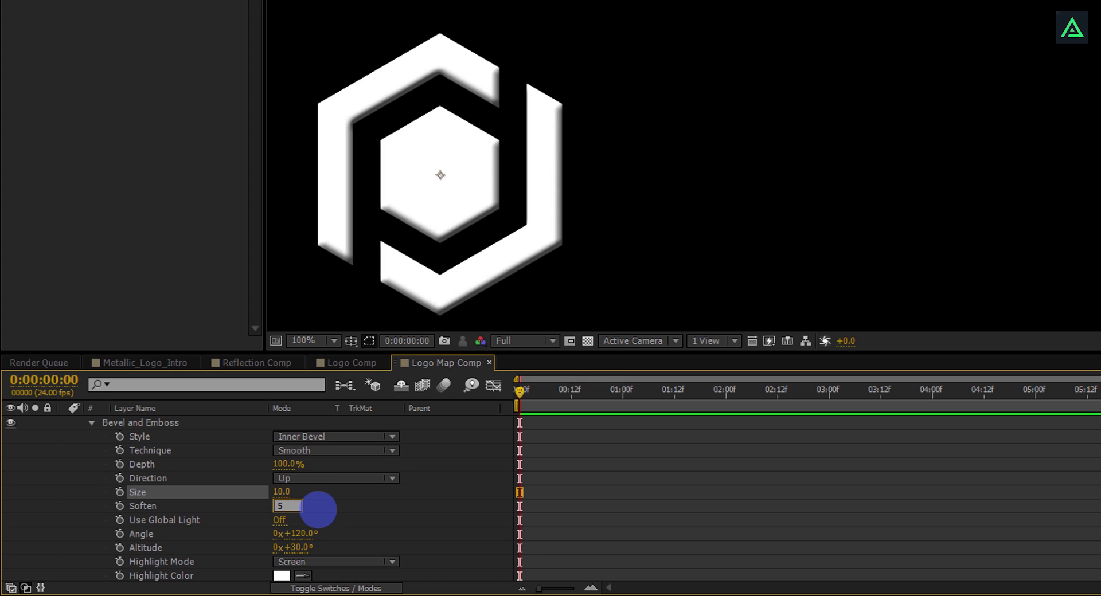
pyautogui.press('Return')
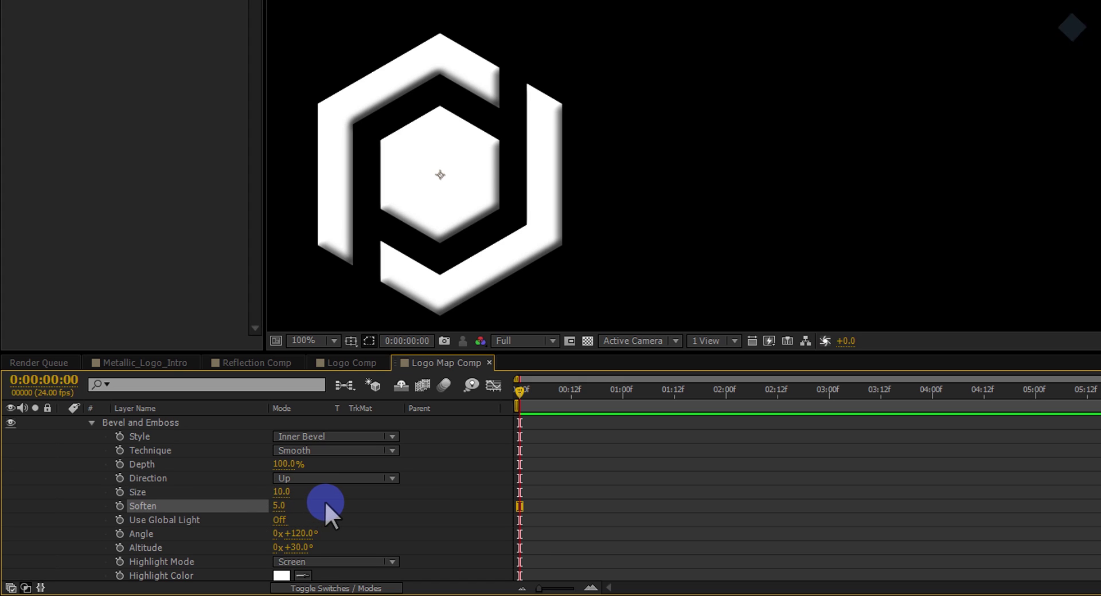
pyautogui.scroll(3, 308, 504)
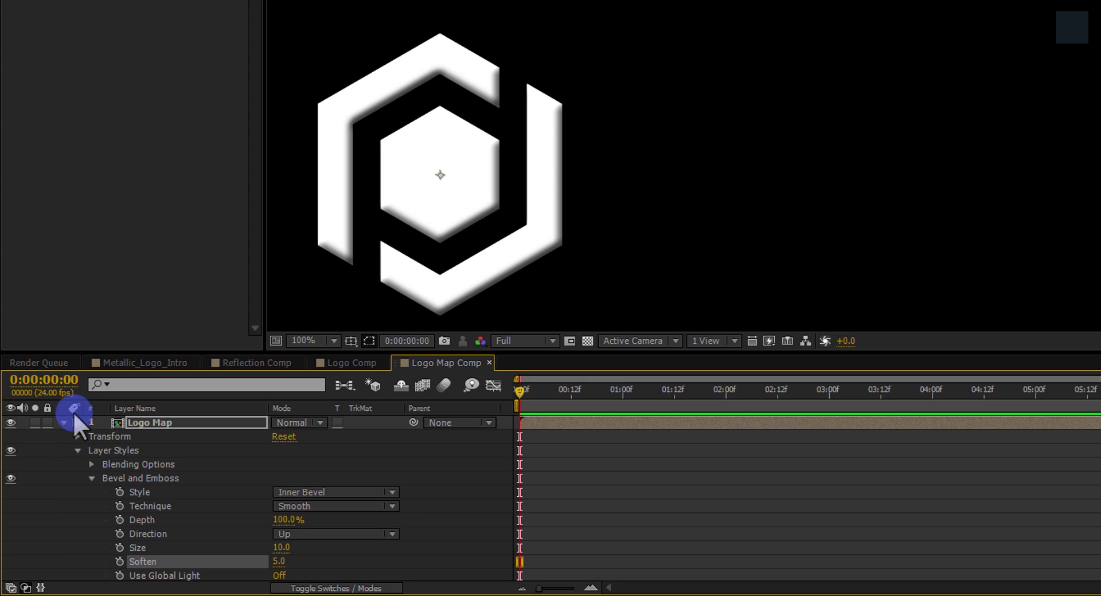
# Step: Duplicate Logo Map and set Logo Map 2's Bevel and Emboss light Angle to 0°
pyautogui.click(63, 423)
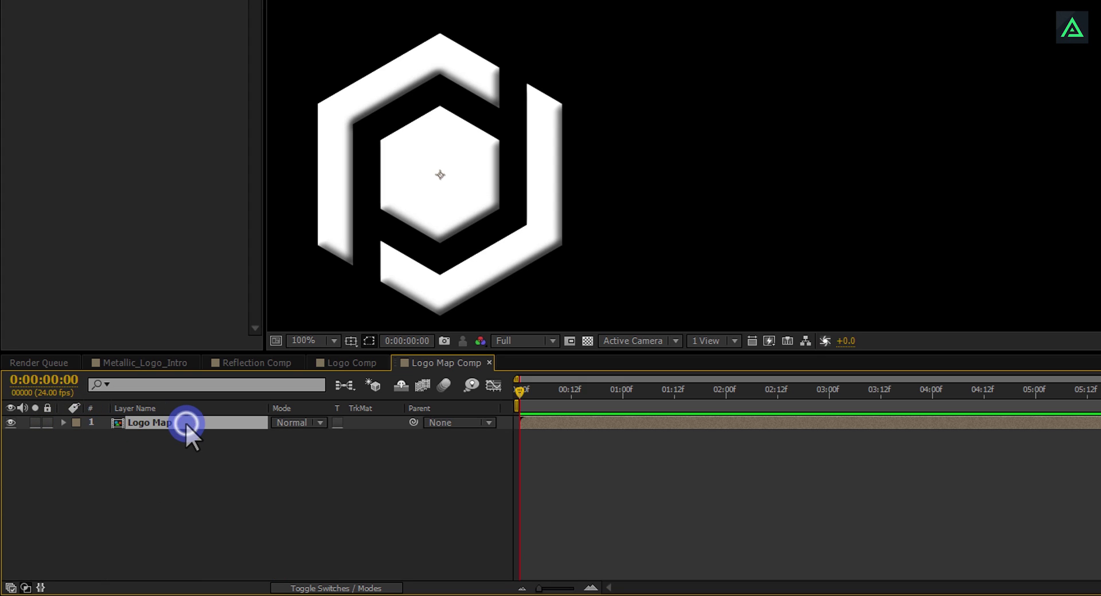
pyautogui.hotkey('ctrl', 'd')
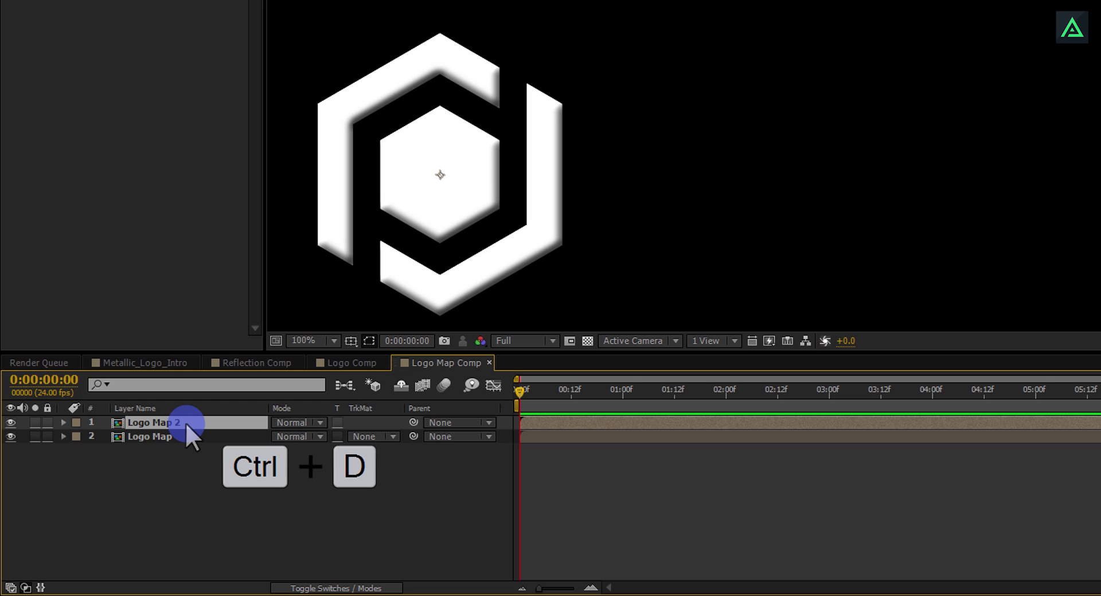
pyautogui.click(64, 422)
pyautogui.click(78, 451)
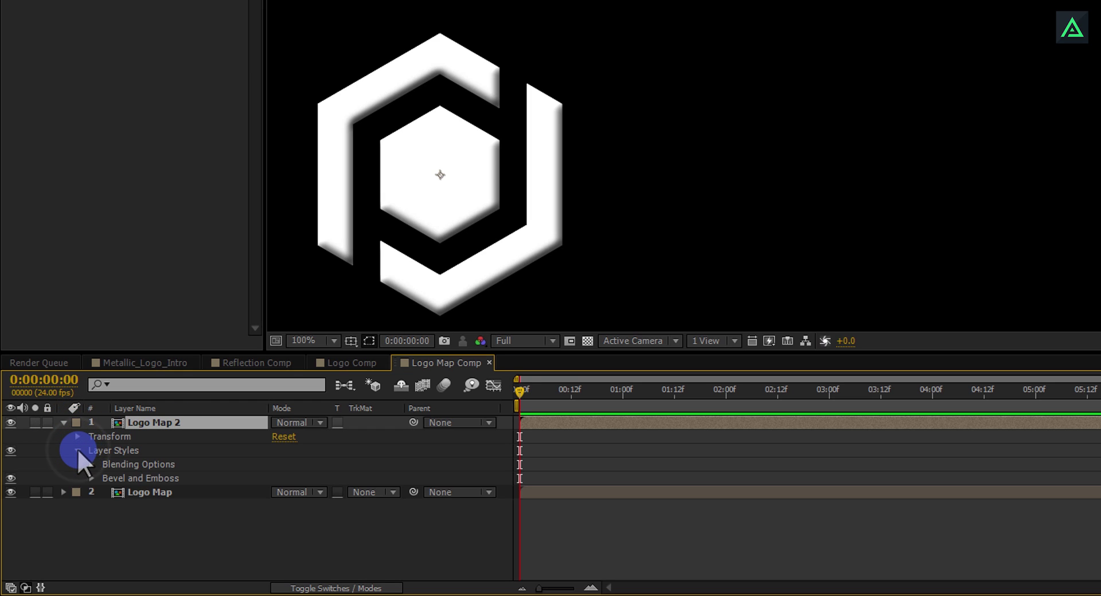
pyautogui.click(90, 477)
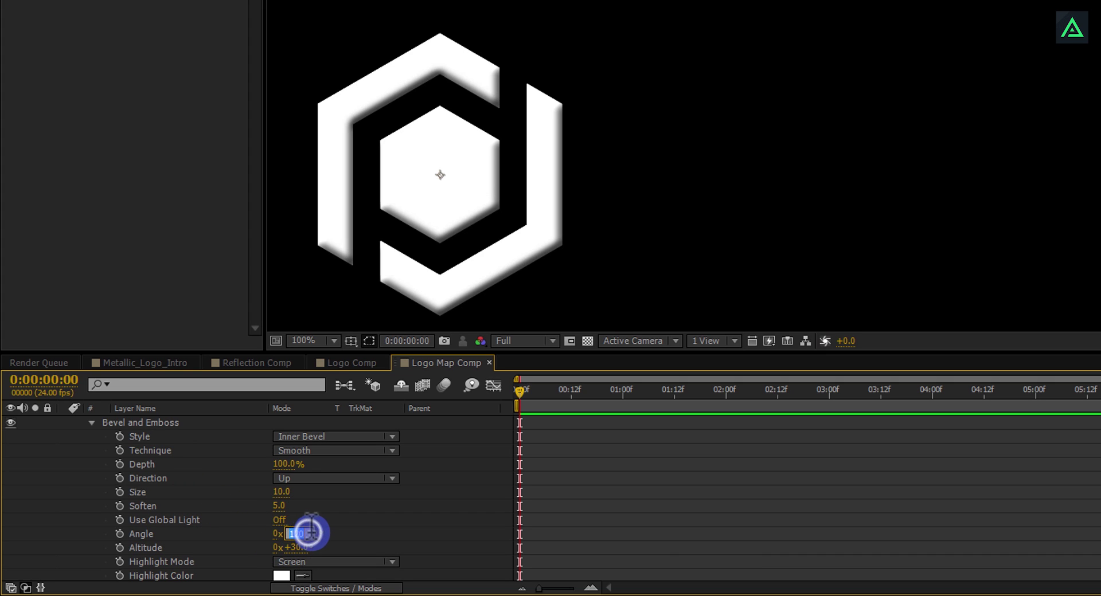
pyautogui.write('0')
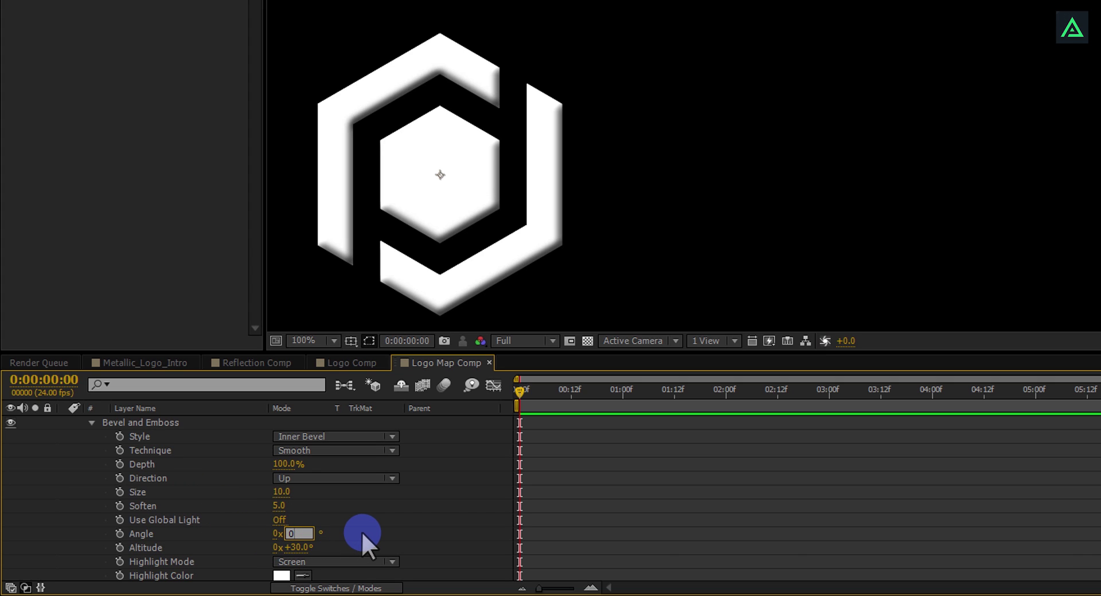
pyautogui.press('Return')
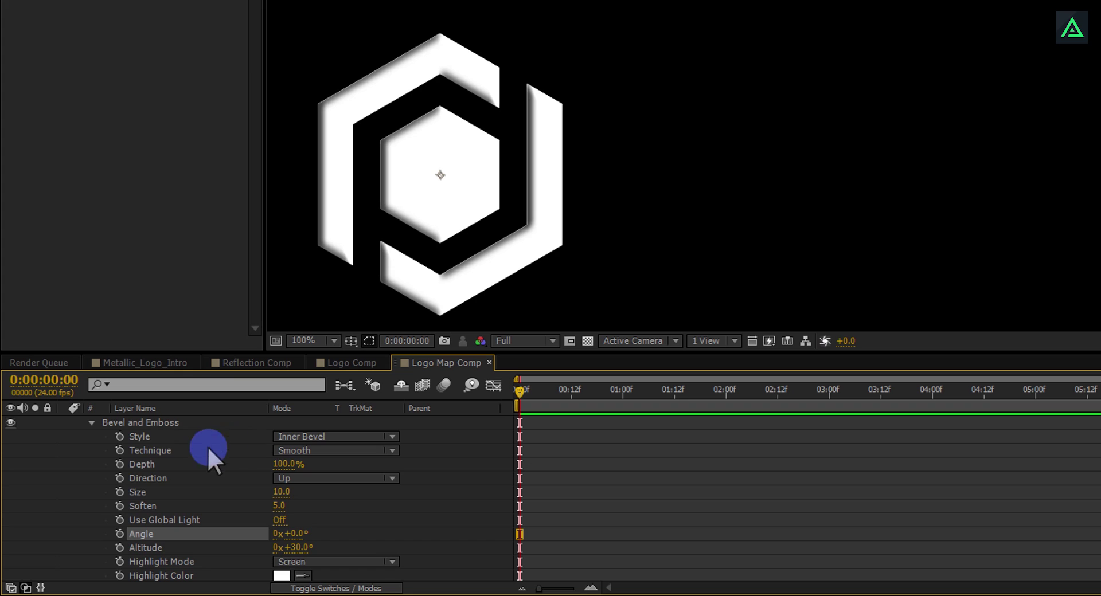
pyautogui.scroll(2, 172, 456)
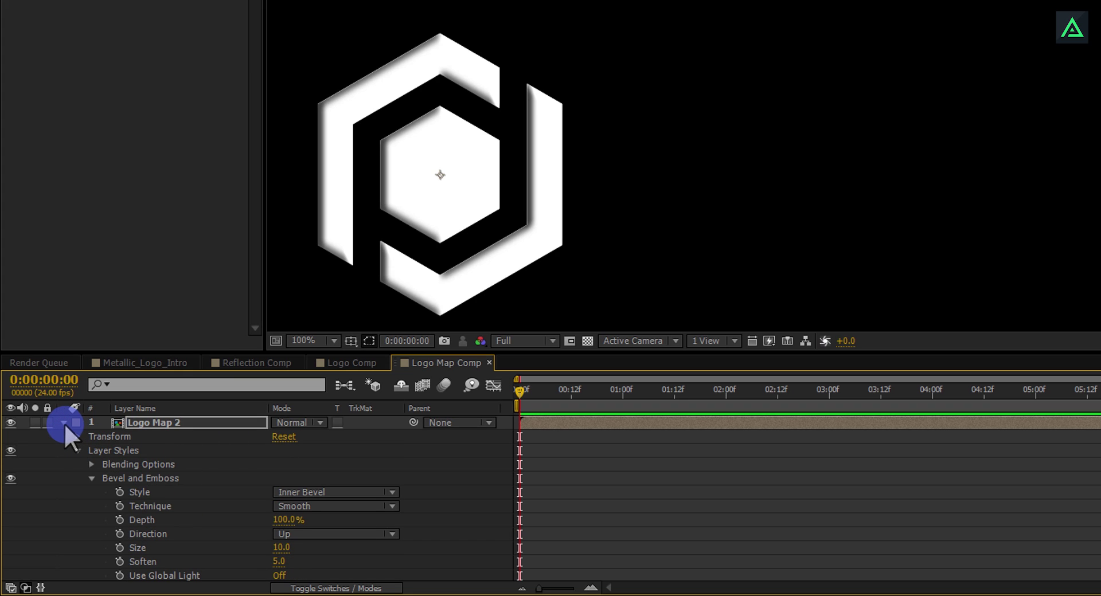
# Step: Set Logo Map 2's blending mode to Multiply
pyautogui.click(63, 423)
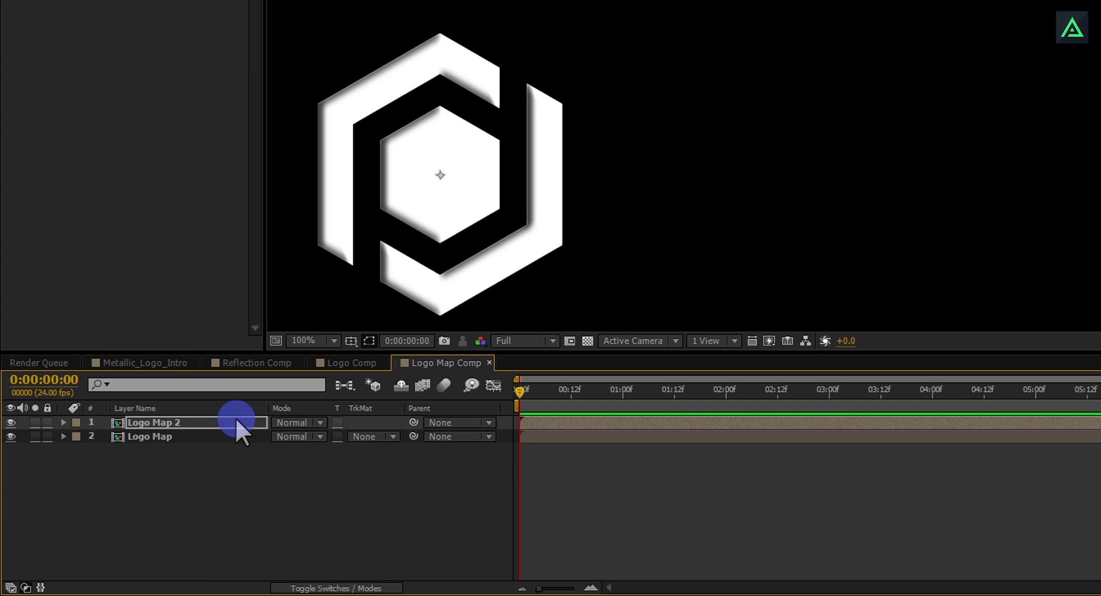
pyautogui.click(318, 422)
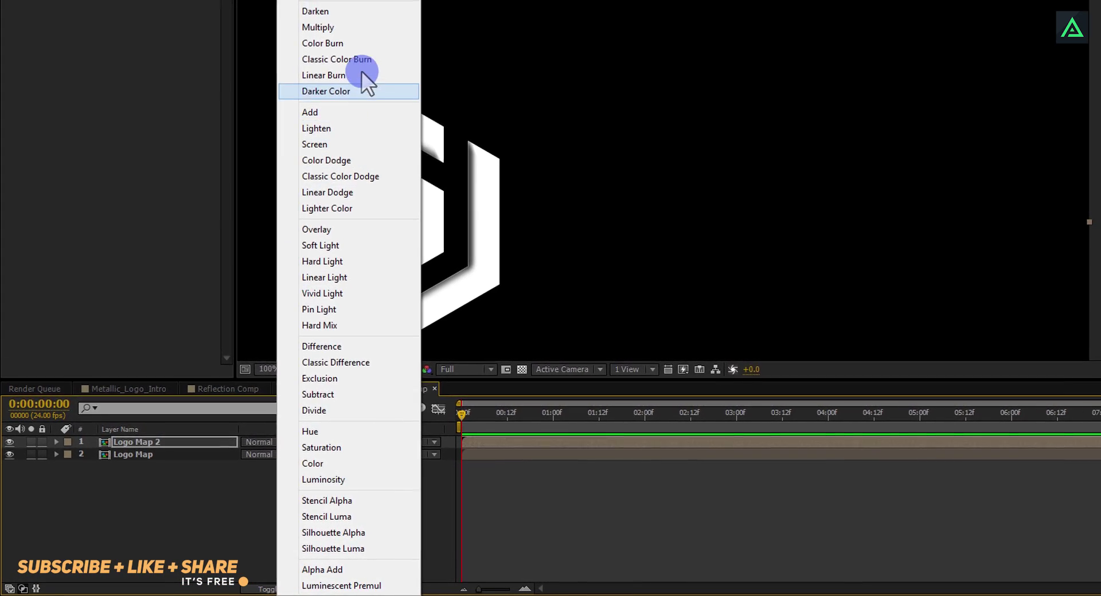
pyautogui.click(336, 29)
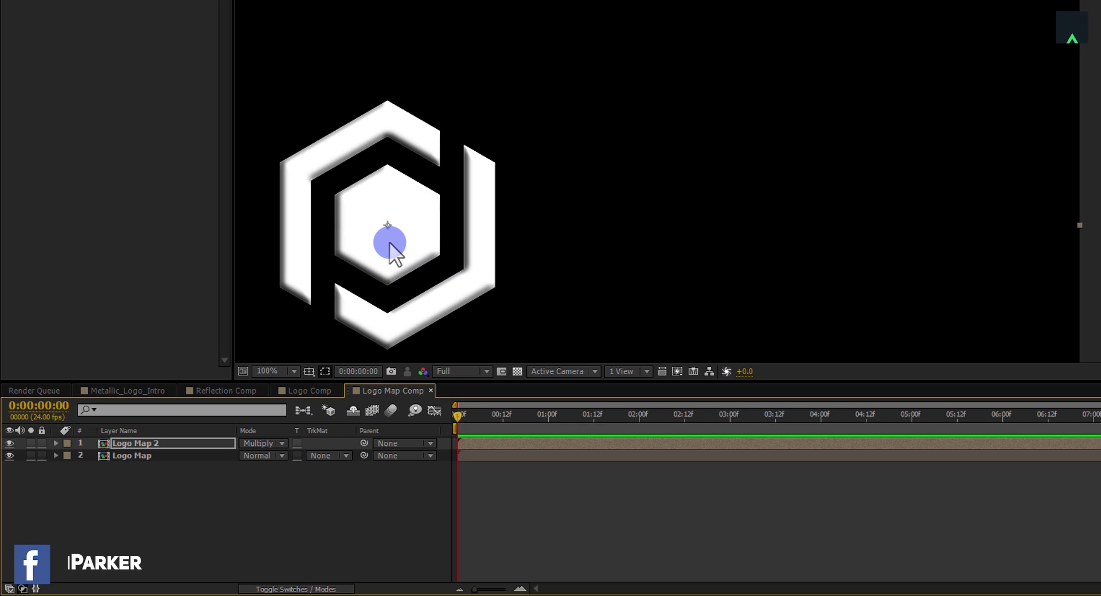
# Step: Add a new adjustment layer to Logo Map Comp
pyautogui.rightClick(149, 482)
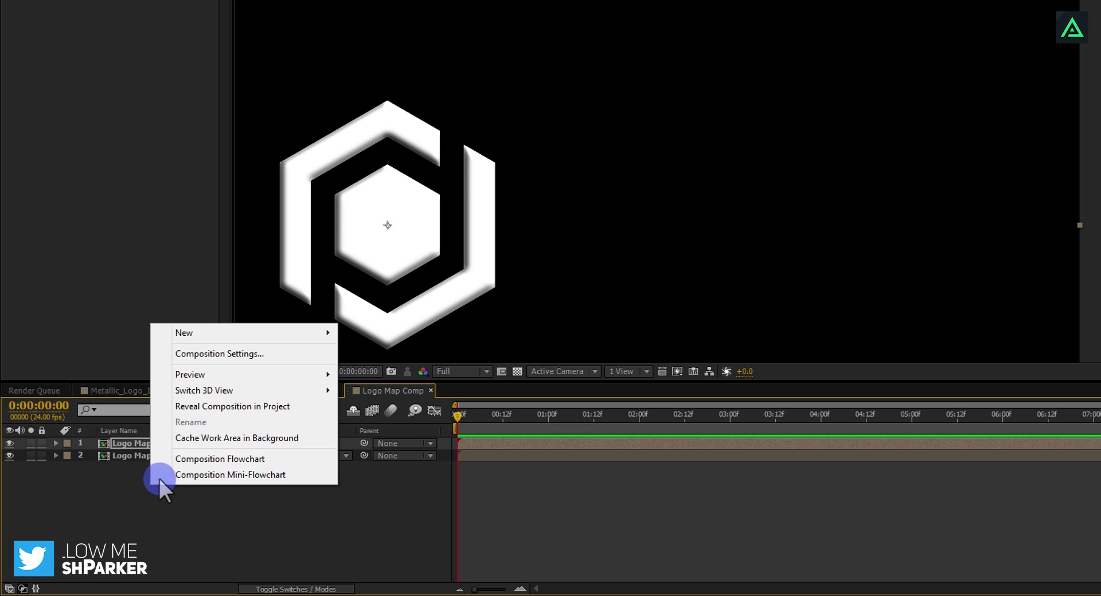
pyautogui.click(208, 332)
pyautogui.click(411, 446)
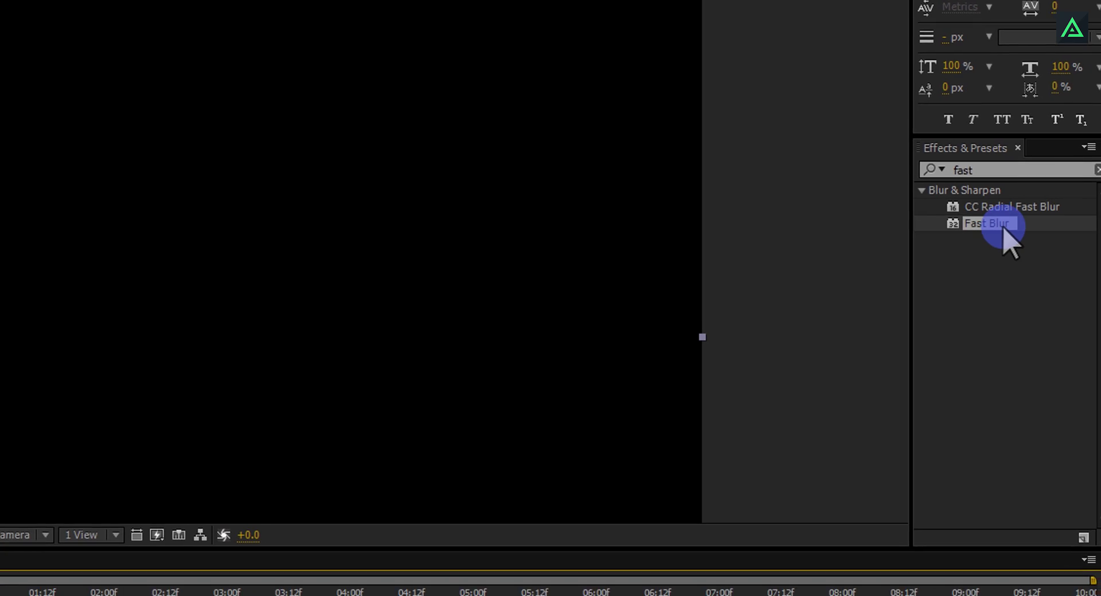
# Step: Apply Fast Blur to Adjustment Layer 1 with a Blurriness of 10
pyautogui.moveTo(991, 229); pyautogui.dragTo(213, 510)
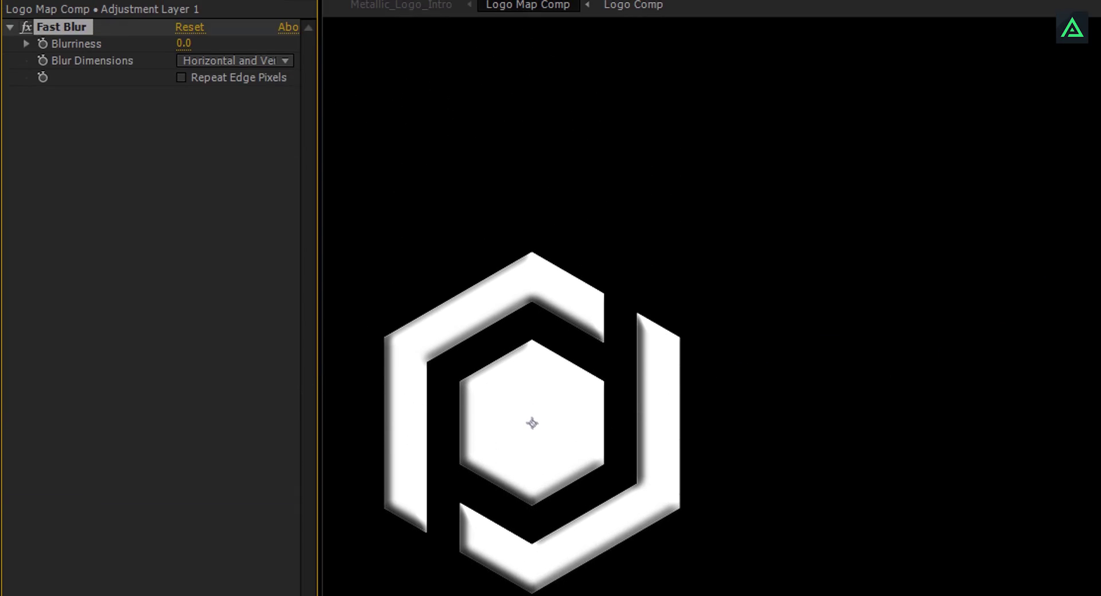
pyautogui.click(183, 43)
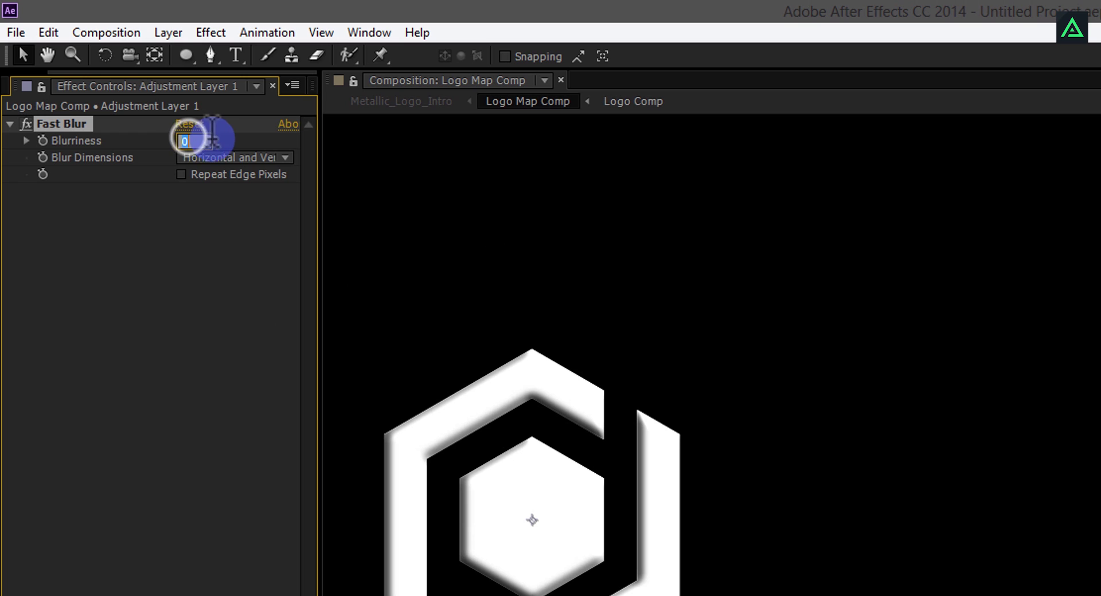
pyautogui.write('10')
pyautogui.press('Return')
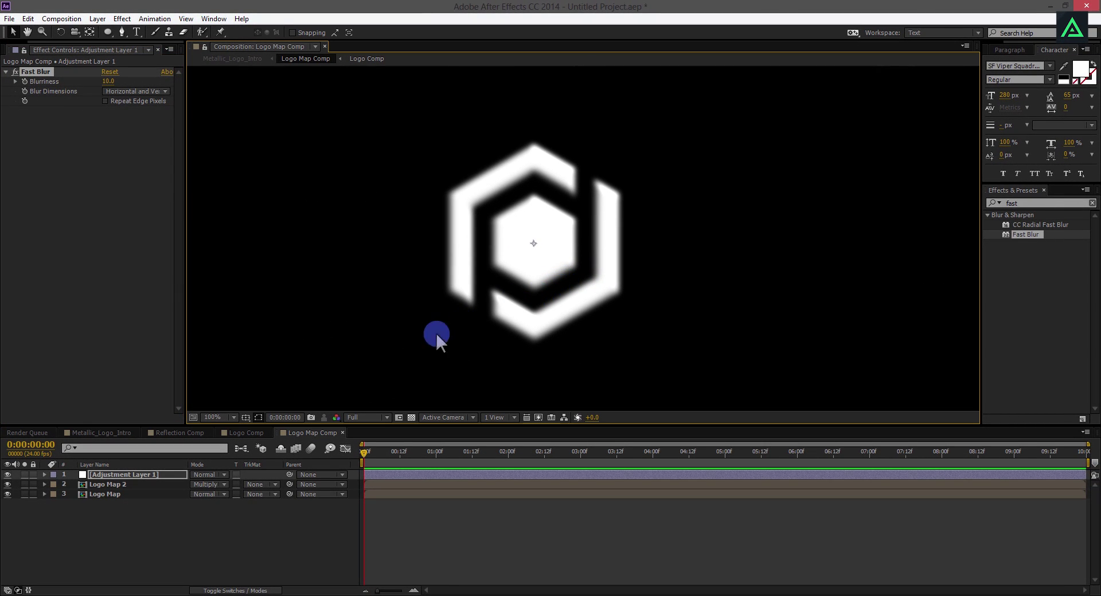
# Step: In Metallic_Logo_Intro, apply CC Blobbylize (searched as 'blob') to Reflection Comp and recentre the view
pyautogui.click(94, 433)
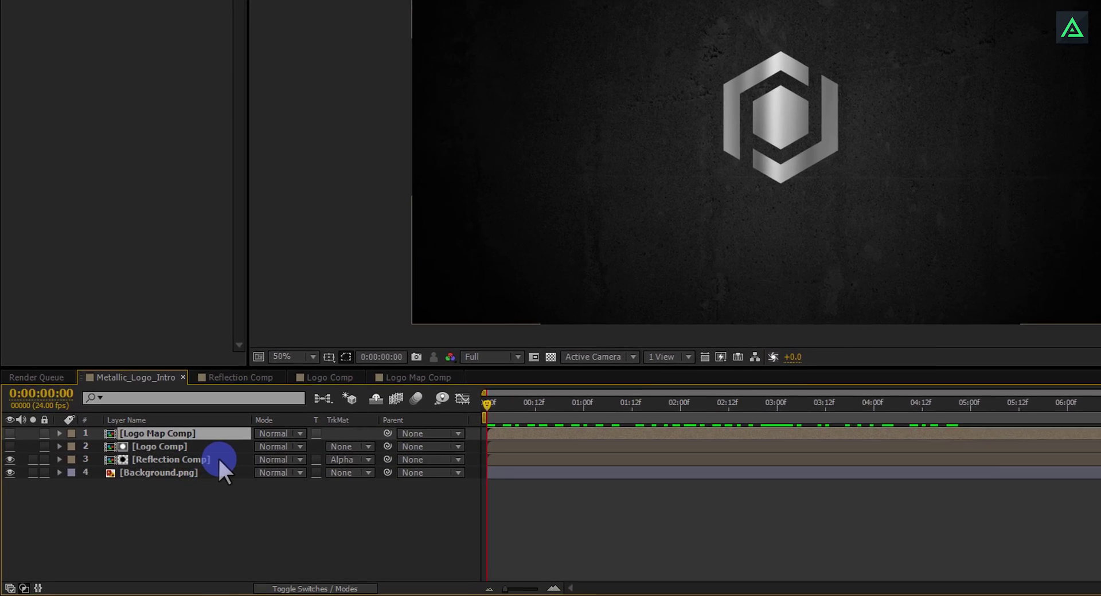
pyautogui.click(219, 459)
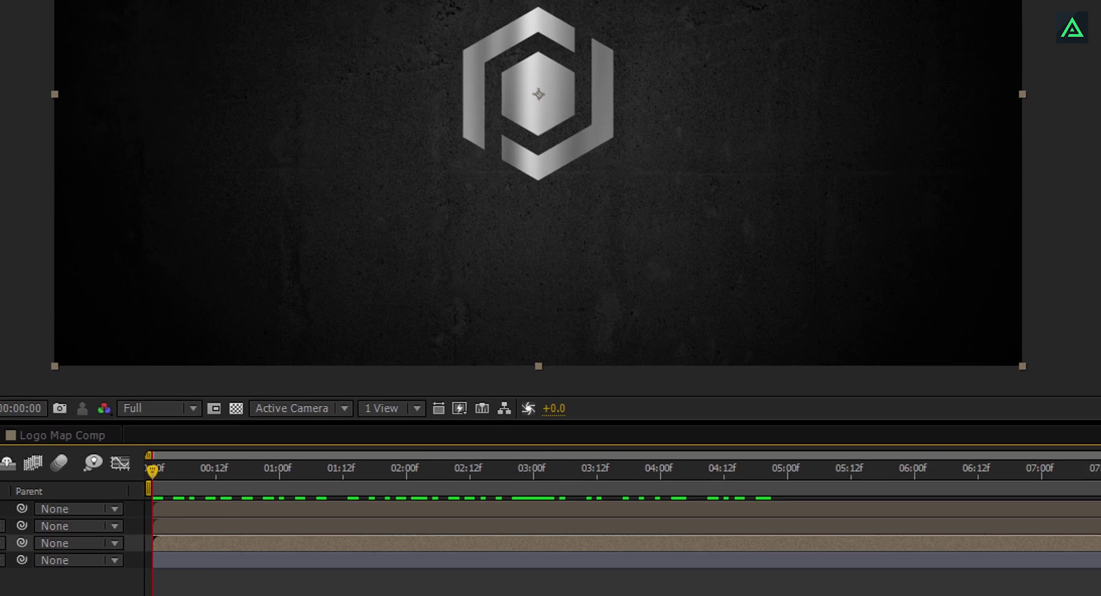
pyautogui.click(1013, 44)
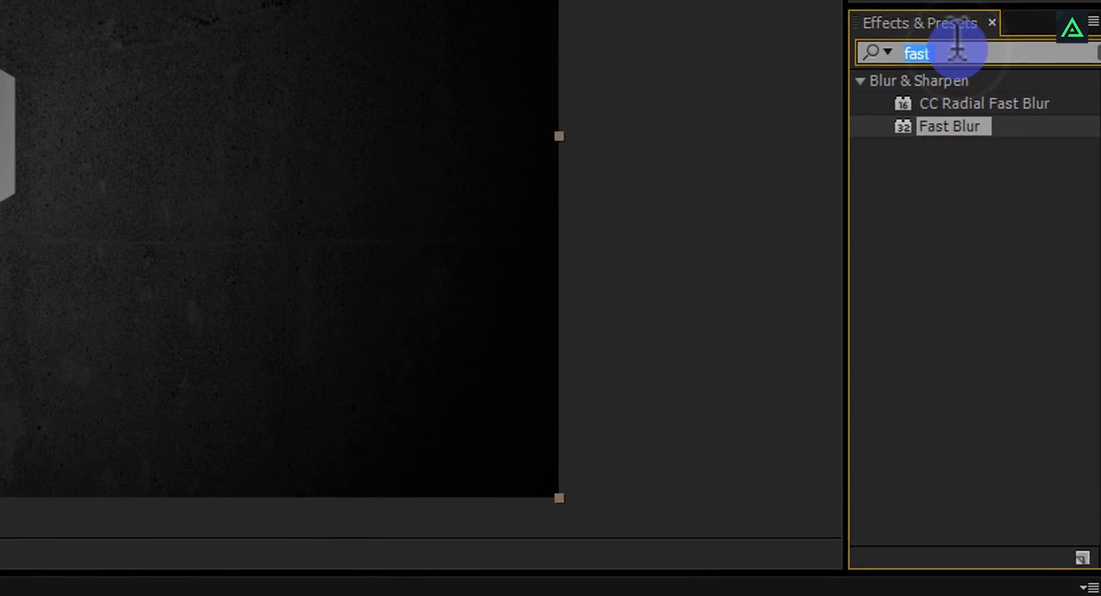
pyautogui.write('blob')
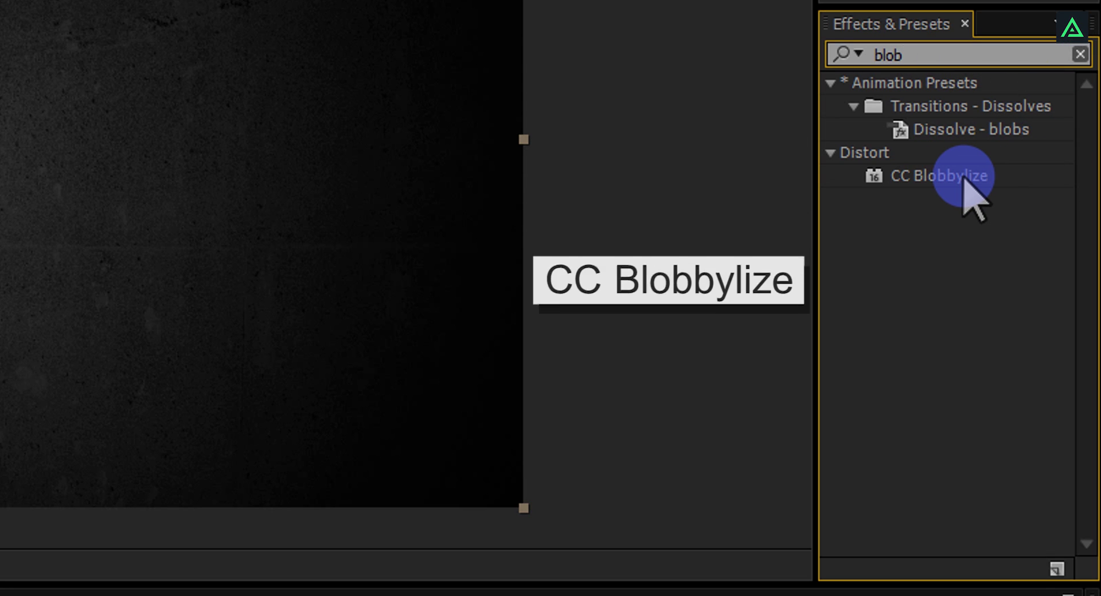
pyautogui.moveTo(965, 177); pyautogui.dragTo(14, 524)
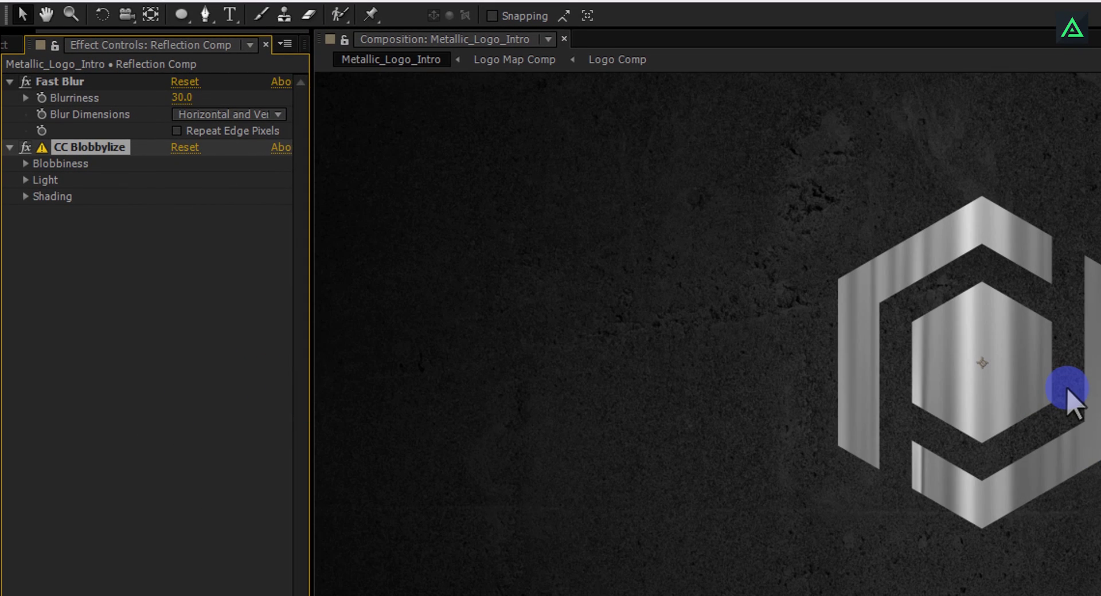
pyautogui.press('h')
pyautogui.moveTo(1067, 396); pyautogui.dragTo(769, 331)
pyautogui.press('v')
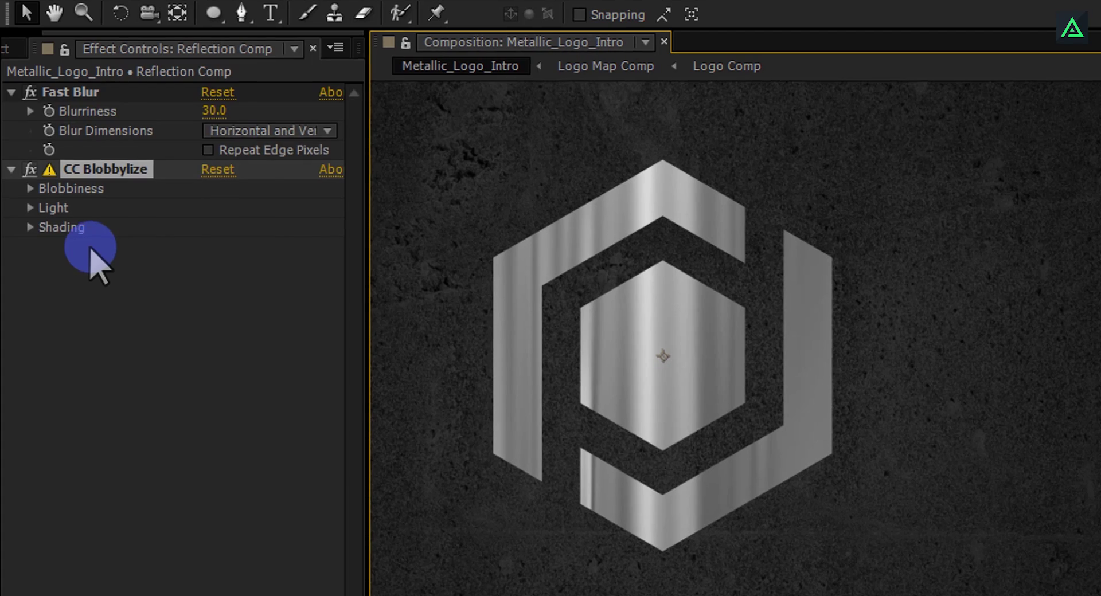
# Step: Set CC Blobbylize's Blob Layer to Logo Map Comp and Softness to about 2.2
pyautogui.click(31, 194)
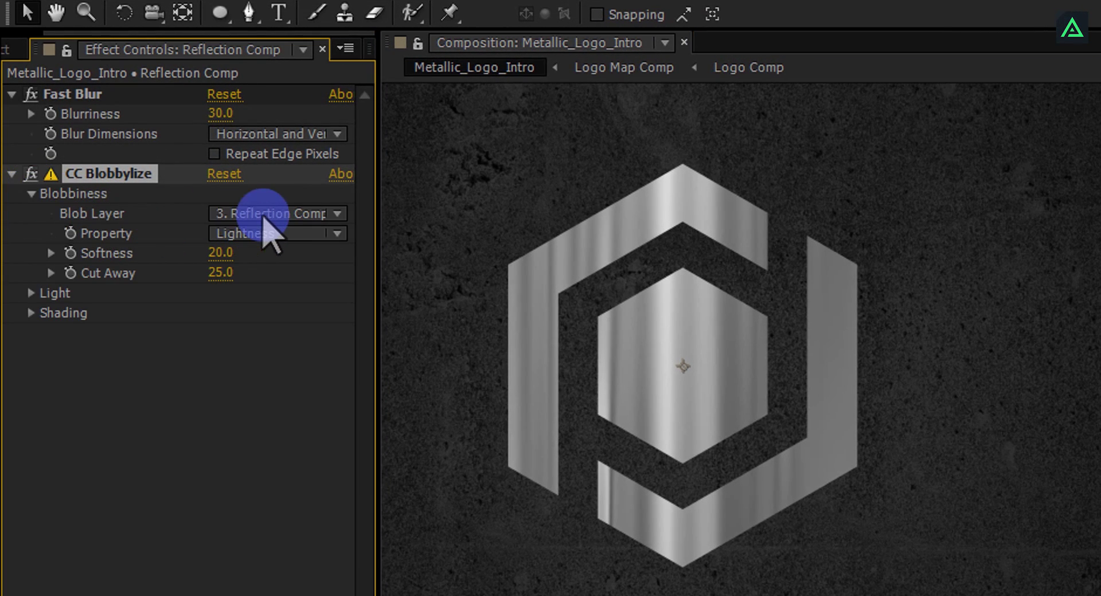
pyautogui.click(281, 215)
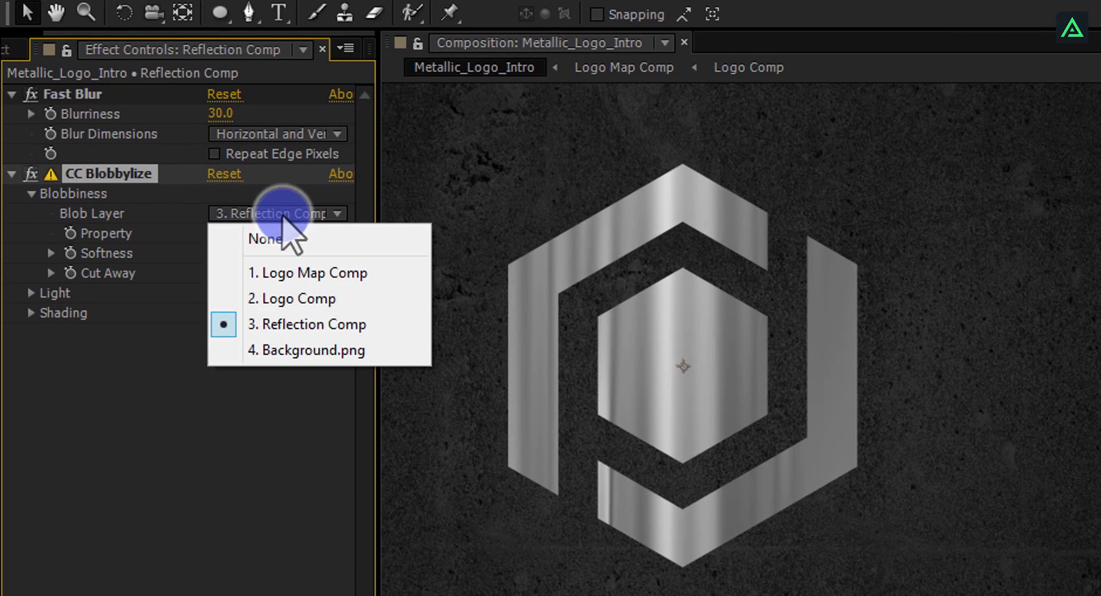
pyautogui.click(314, 274)
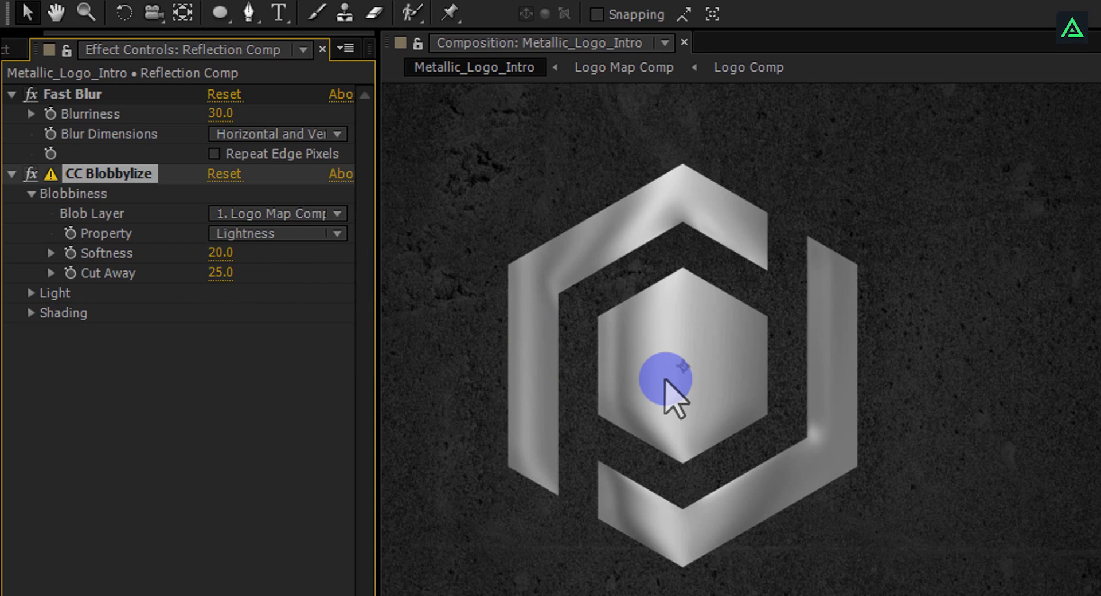
pyautogui.click(220, 253)
pyautogui.write('1')
pyautogui.press('Return')
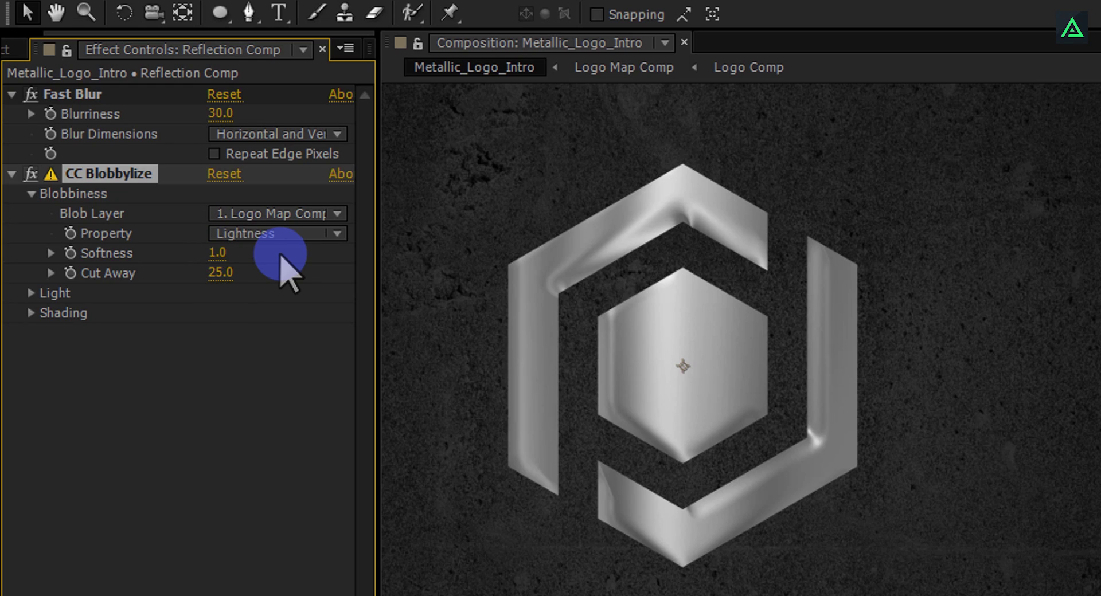
pyautogui.click(229, 273)
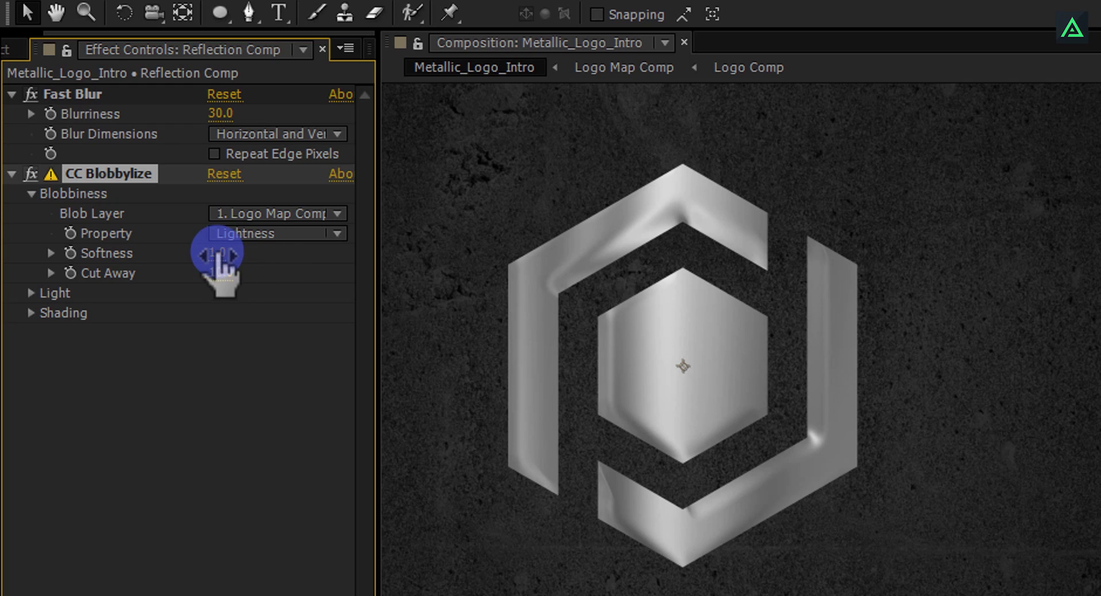
pyautogui.moveTo(218, 253); pyautogui.dragTo(280, 262)
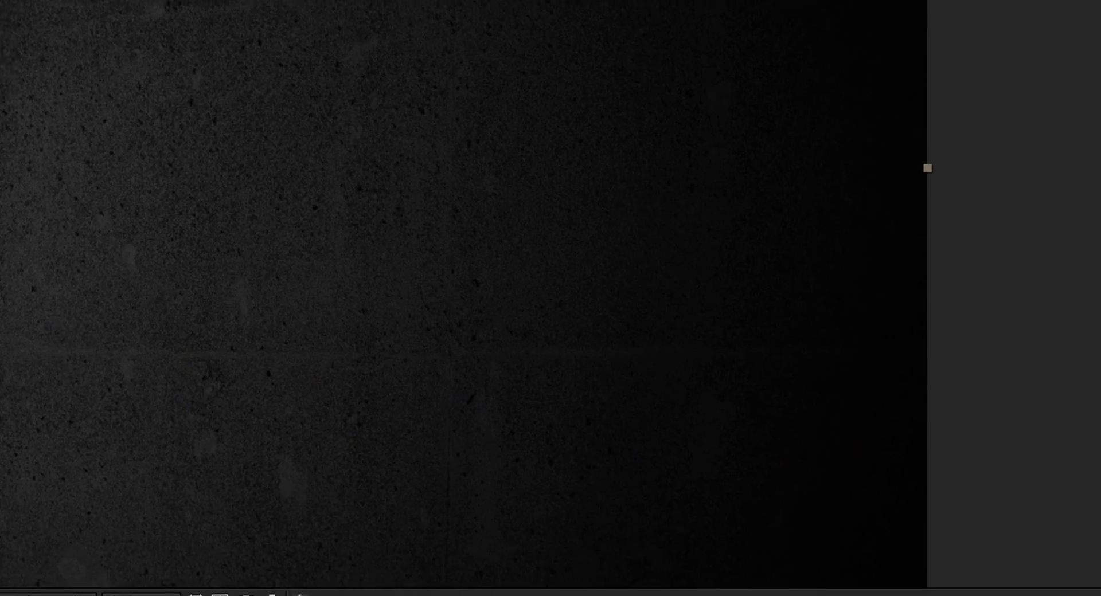
# Step: Search Effects & Presets for 'glass' to bring up CC Glass
pyautogui.doubleClick(975, 105)
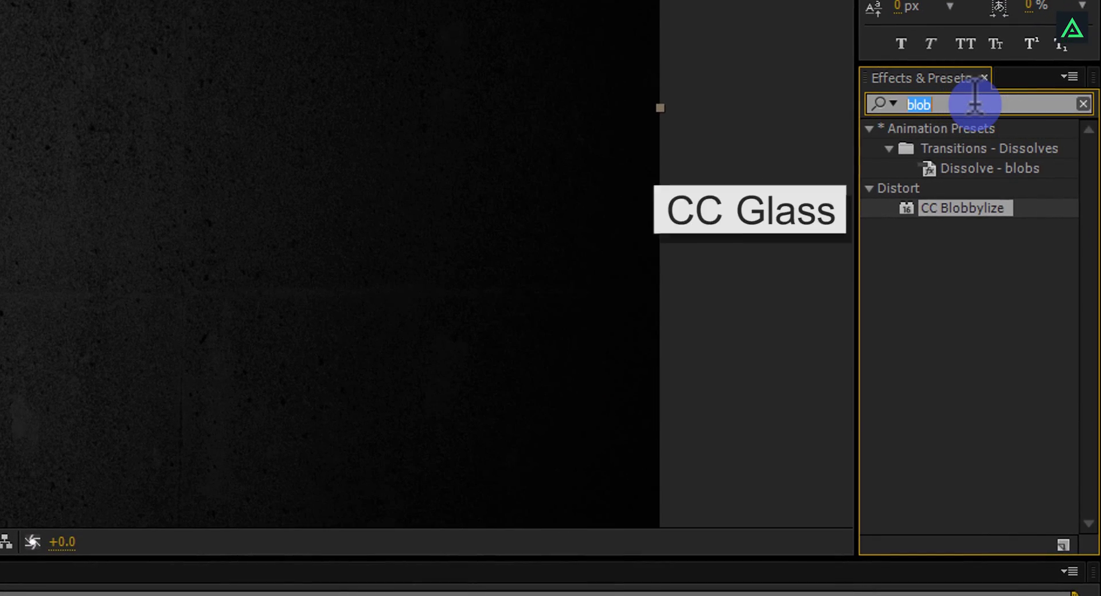
pyautogui.write('glass')
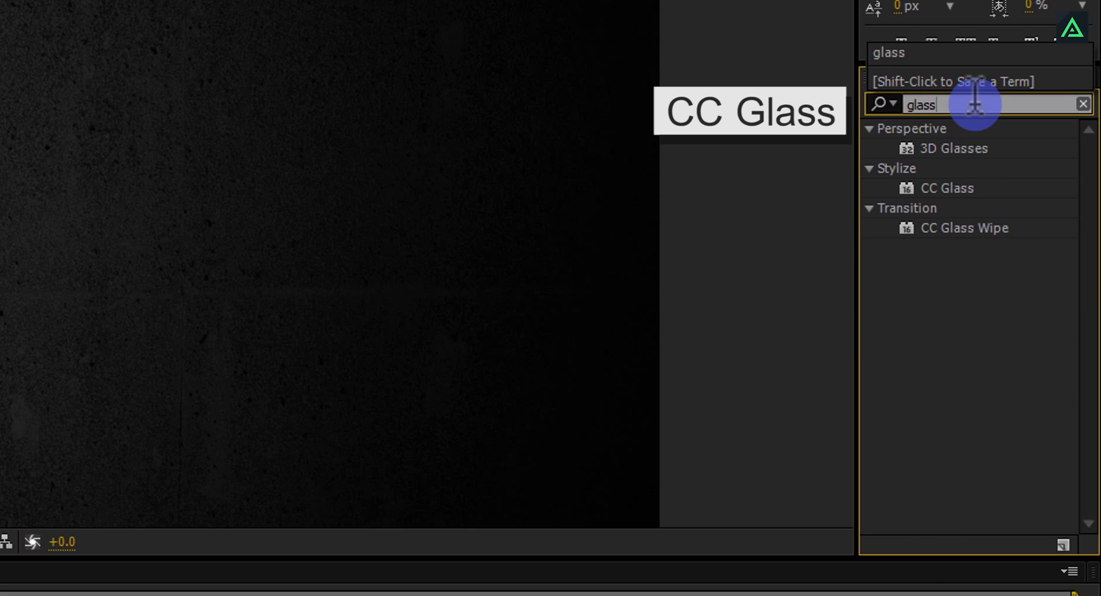
pyautogui.click(975, 191)
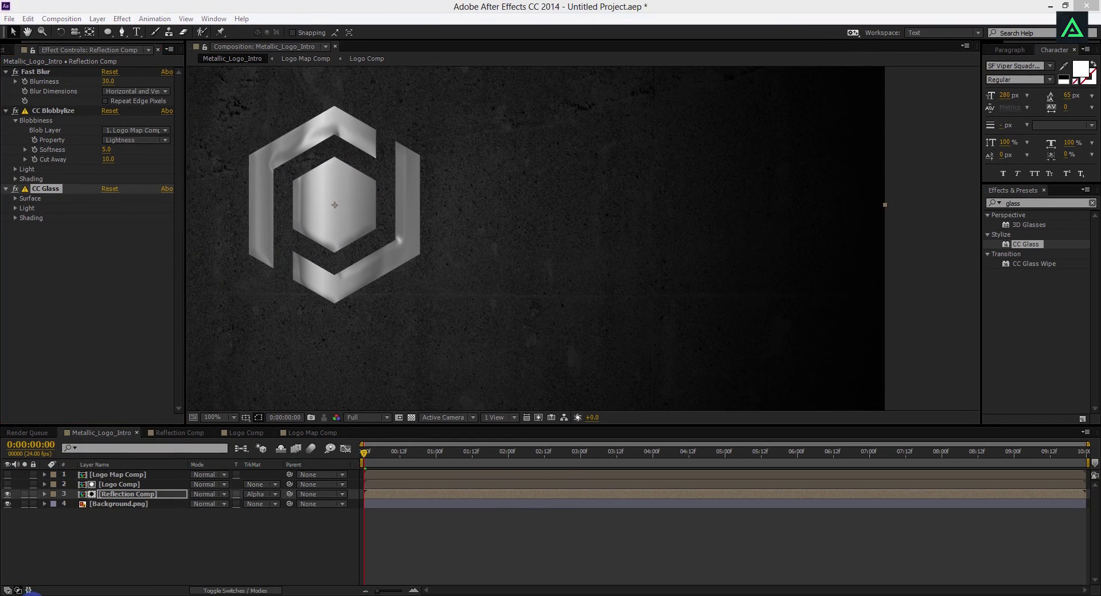
# Step: Import the Rust image from the Data folder into After Effects
pyautogui.click(78, 591)
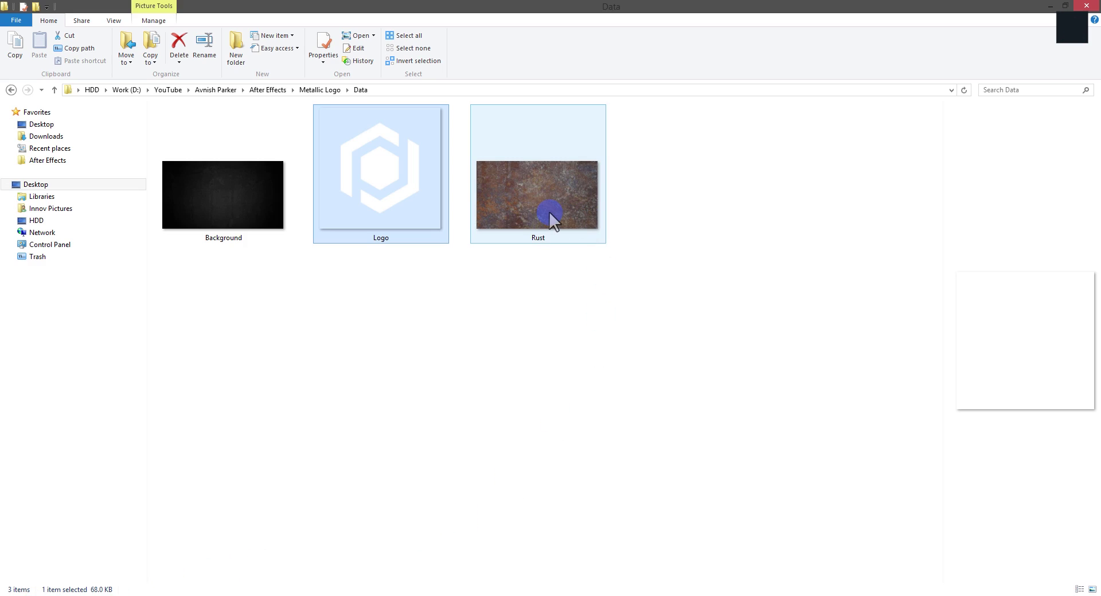
pyautogui.moveTo(548, 211); pyautogui.dragTo(76, 297)
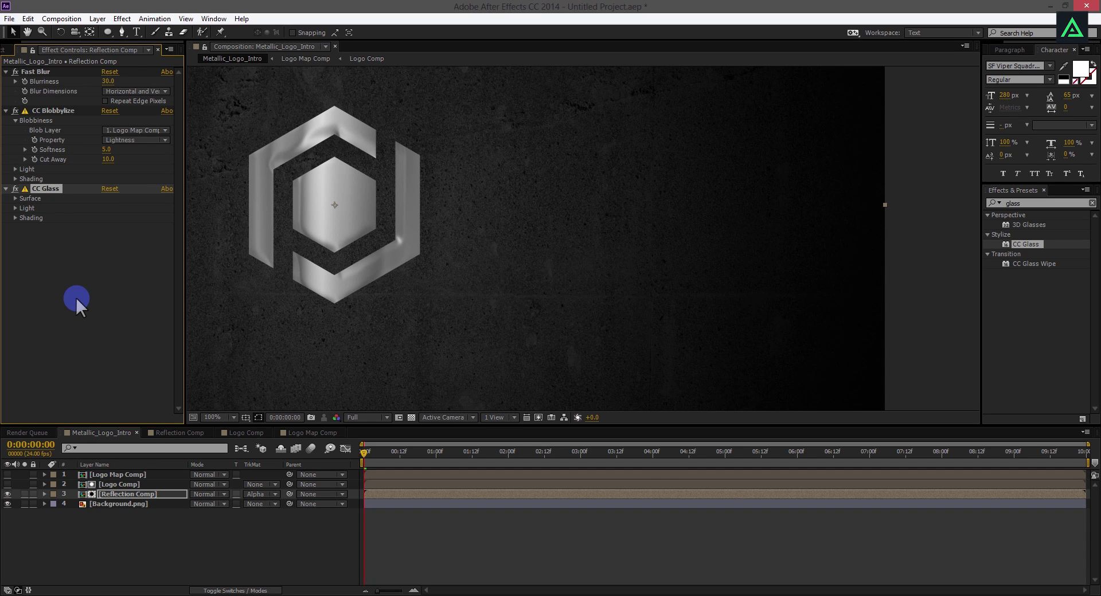
# Step: Place Rust.JPG between layers 3 and 4 in the timeline and hide it
pyautogui.click(10, 49)
pyautogui.moveTo(60, 217); pyautogui.dragTo(116, 474)
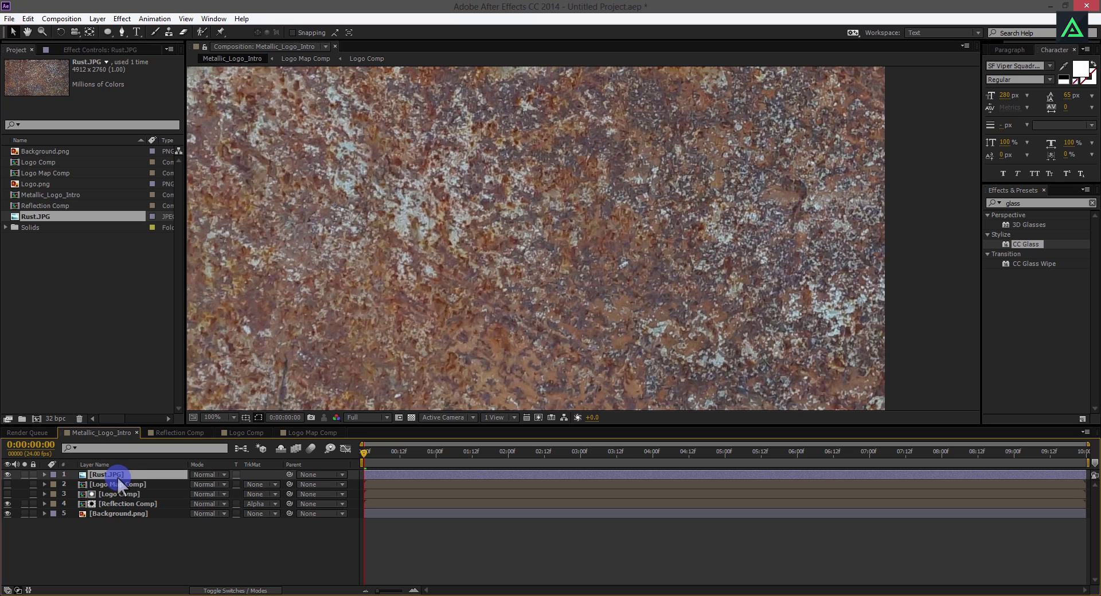
pyautogui.click(8, 475)
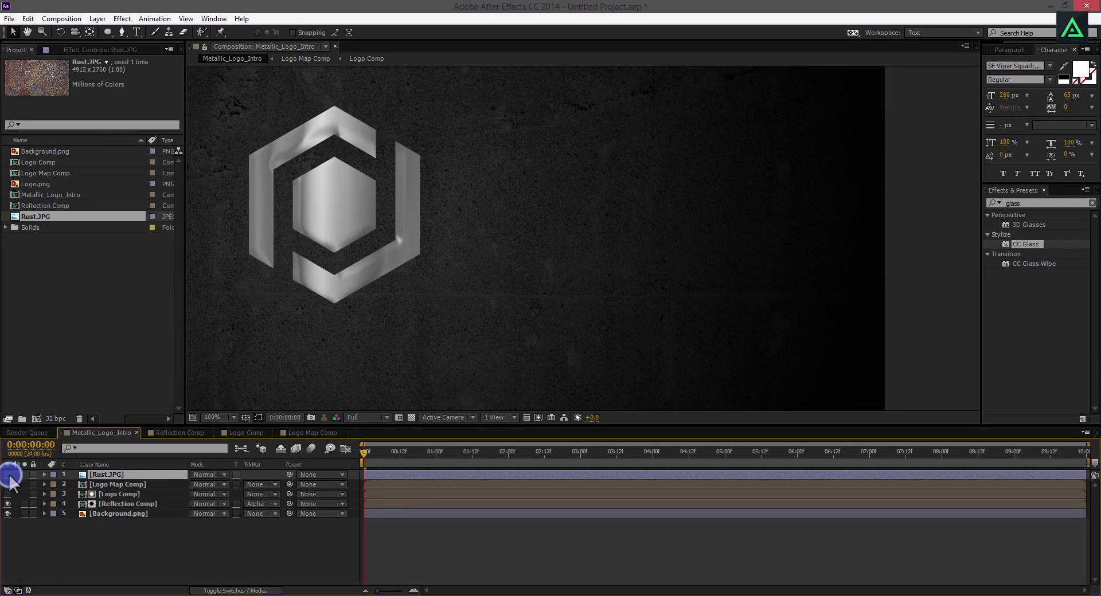
pyautogui.click(195, 200)
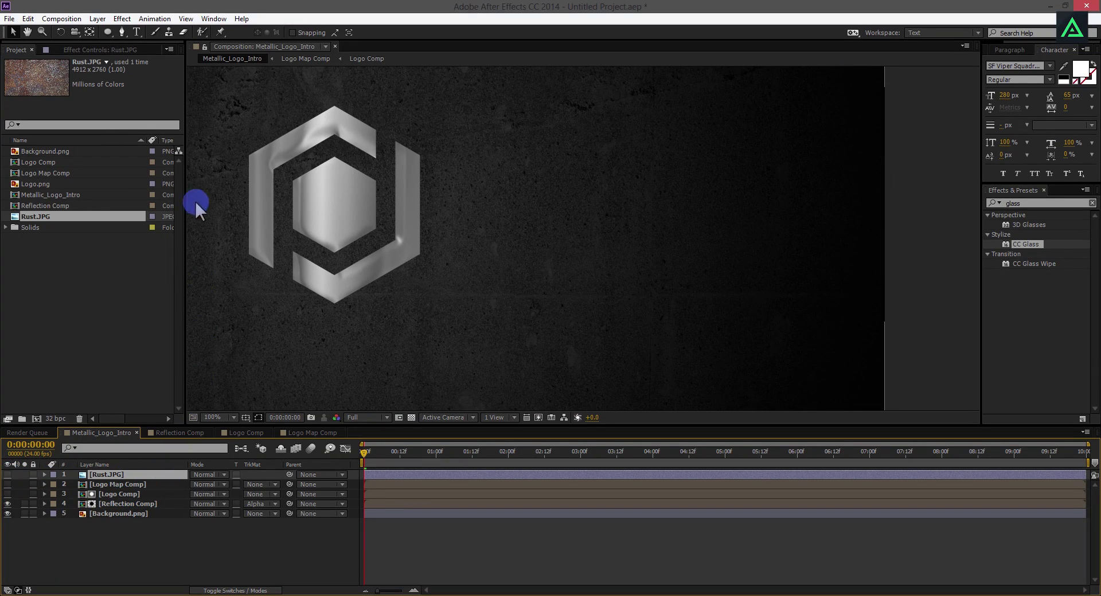
pyautogui.click(102, 51)
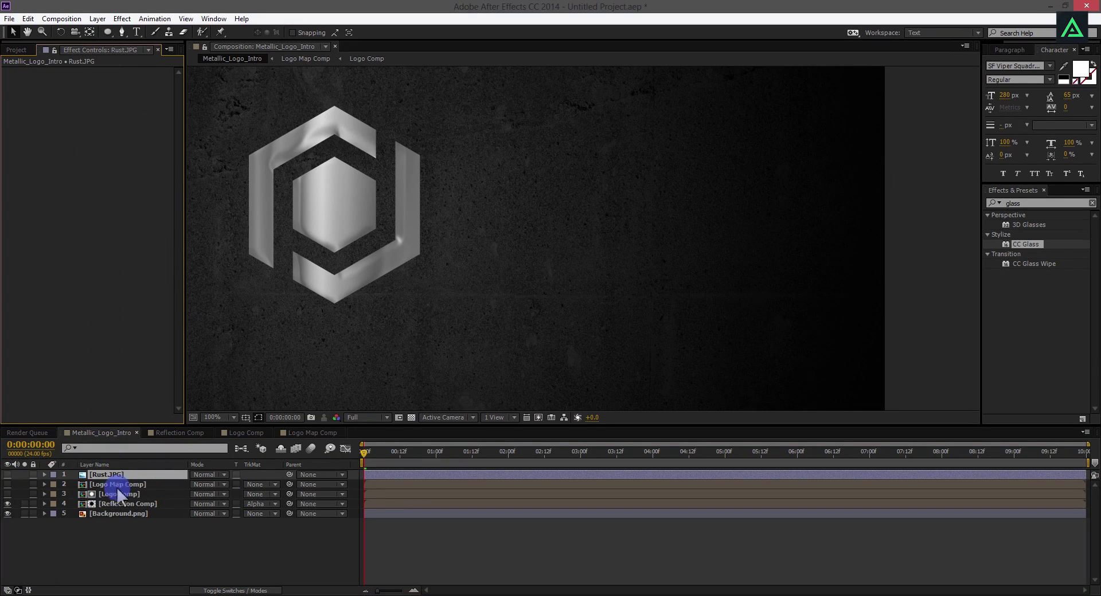
# Step: Set Reflection Comp's CC Glass bump map to Rust.JPG with Softness 0 and Height 5
pyautogui.click(120, 503)
pyautogui.click(16, 198)
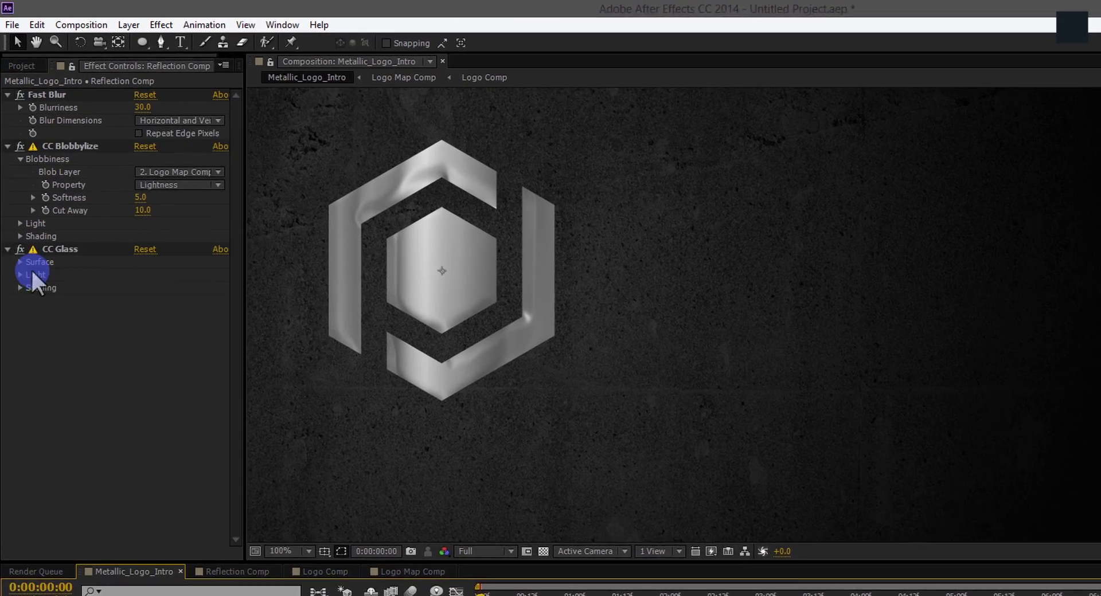
pyautogui.click(221, 340)
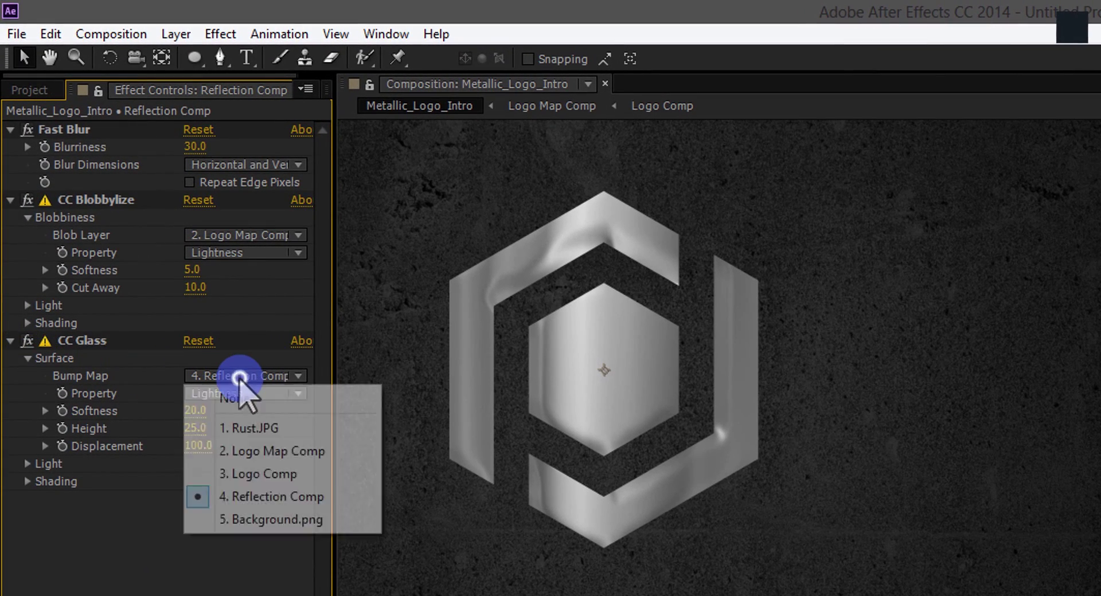
pyautogui.click(253, 428)
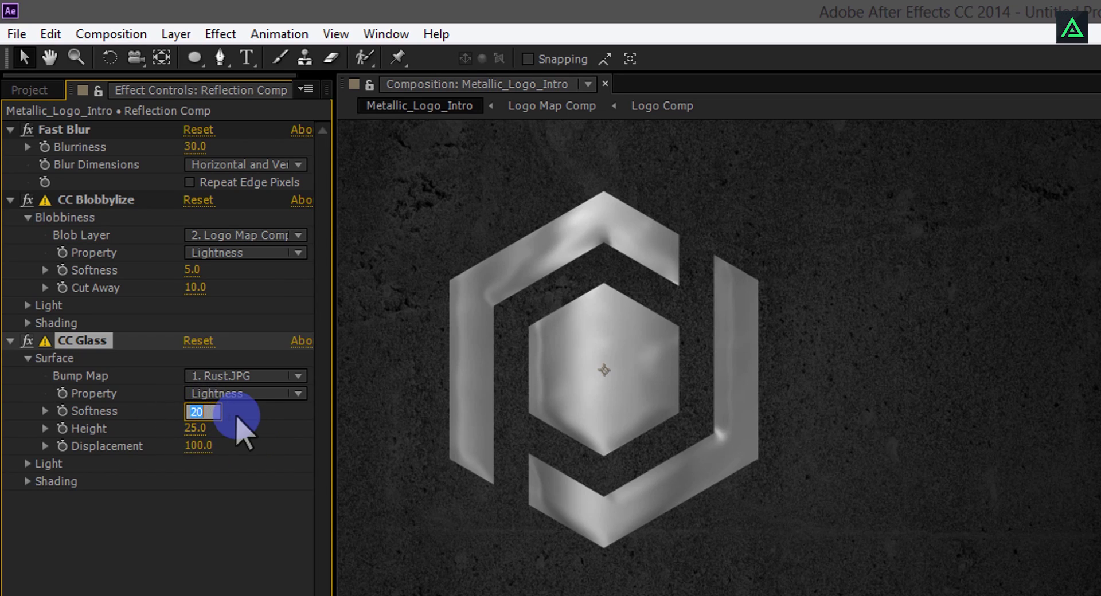
pyautogui.press('Return')
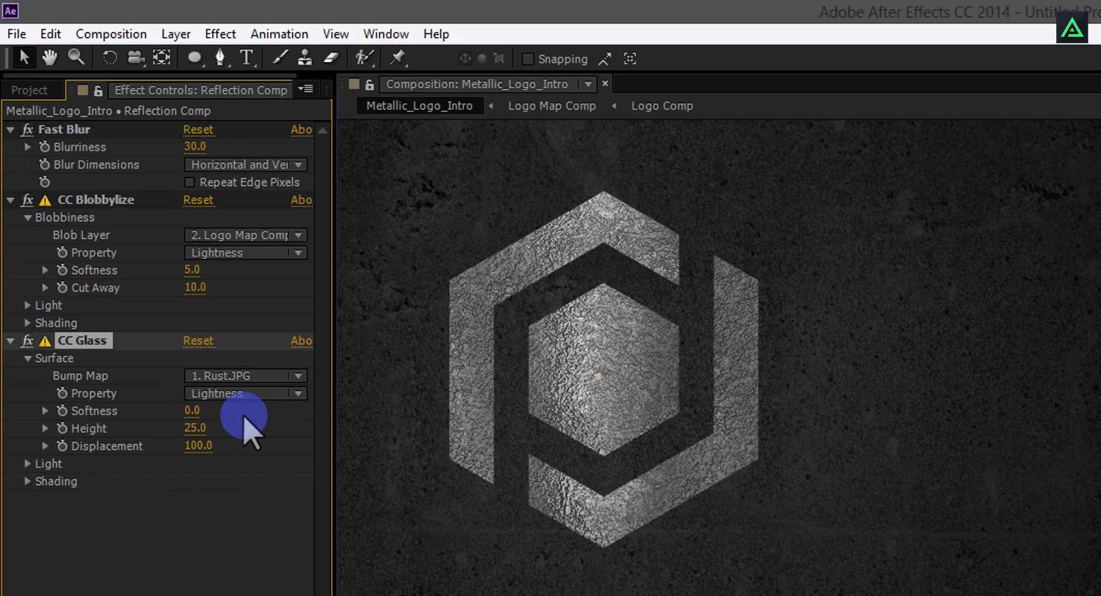
pyautogui.click(200, 429)
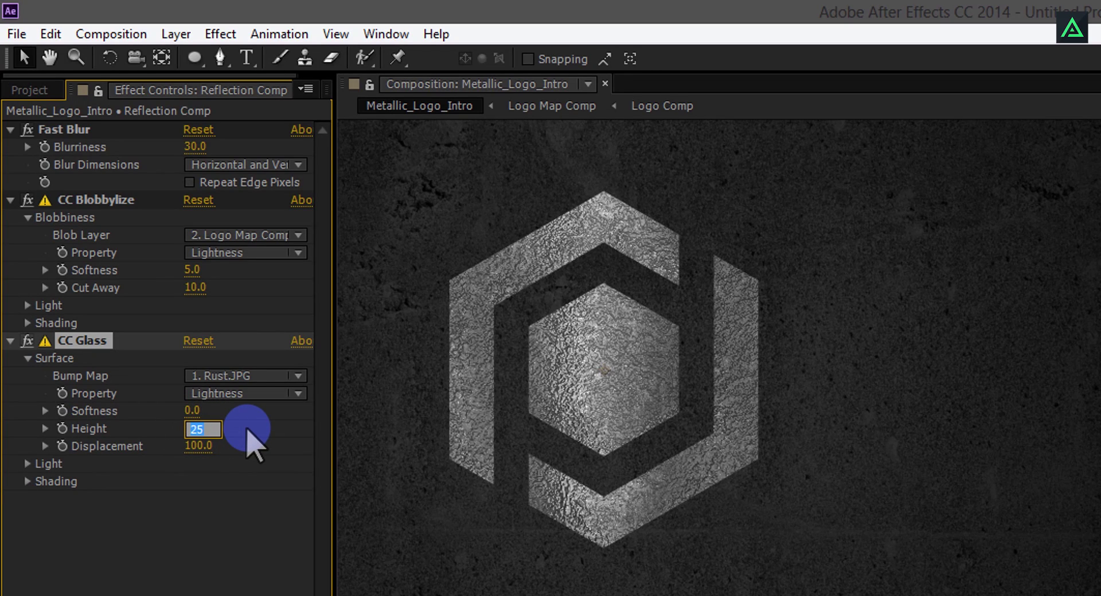
pyautogui.press('Return')
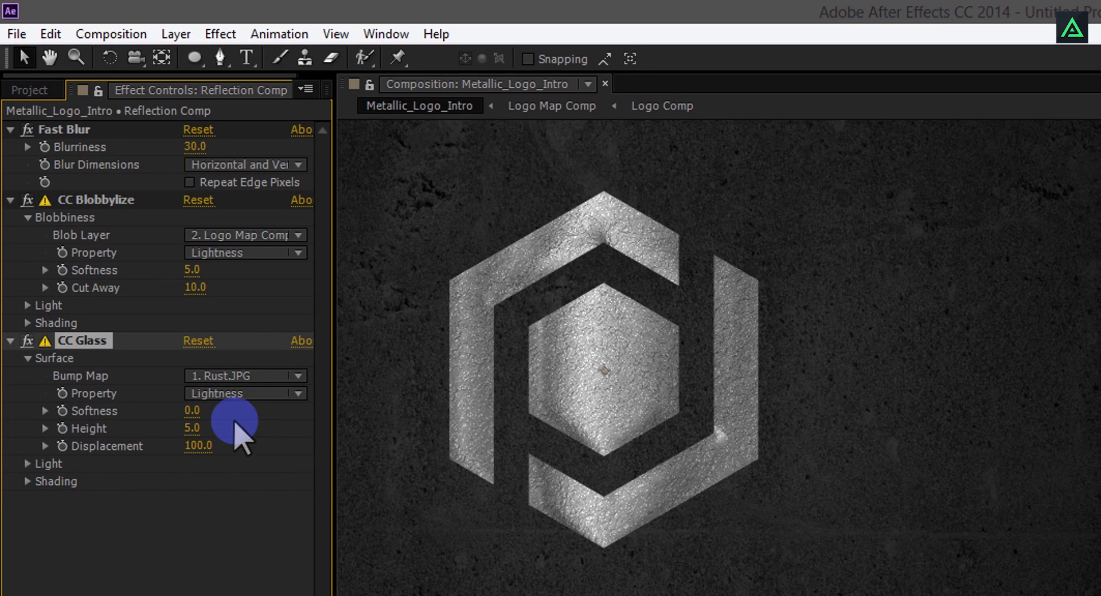
pyautogui.press('h')
pyautogui.moveTo(666, 401); pyautogui.dragTo(741, 402)
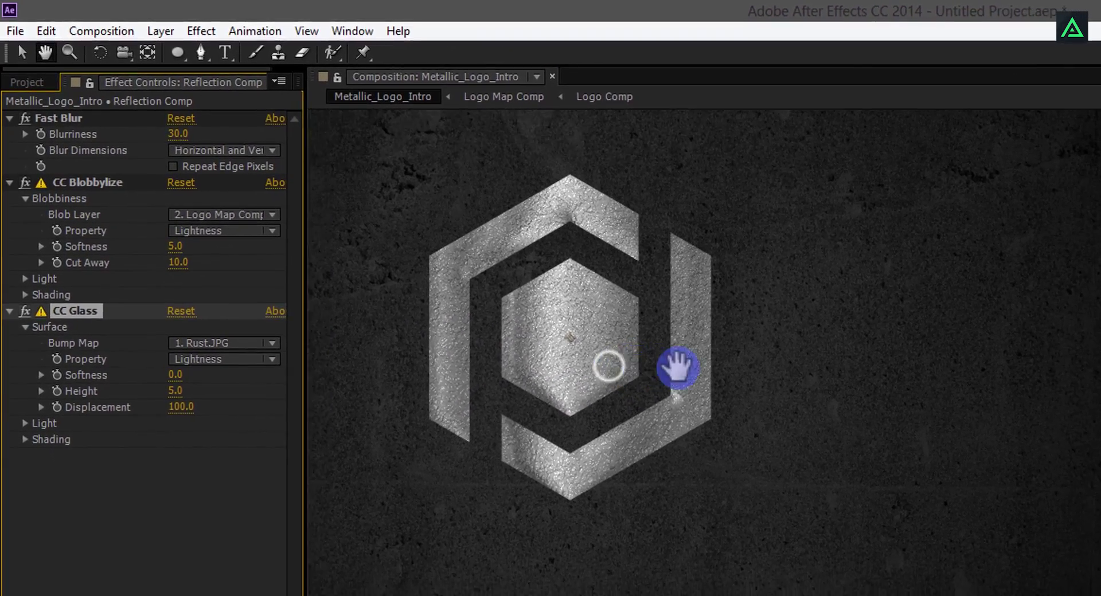
pyautogui.moveTo(677, 367); pyautogui.dragTo(868, 381)
pyautogui.press('v')
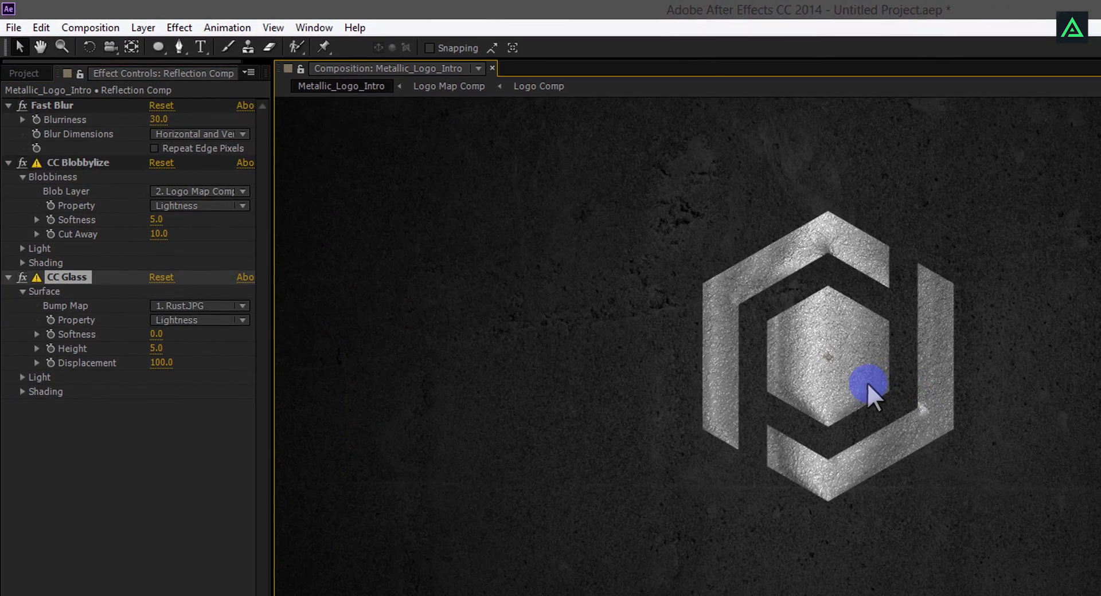
pyautogui.scroll(-2, 867, 383)
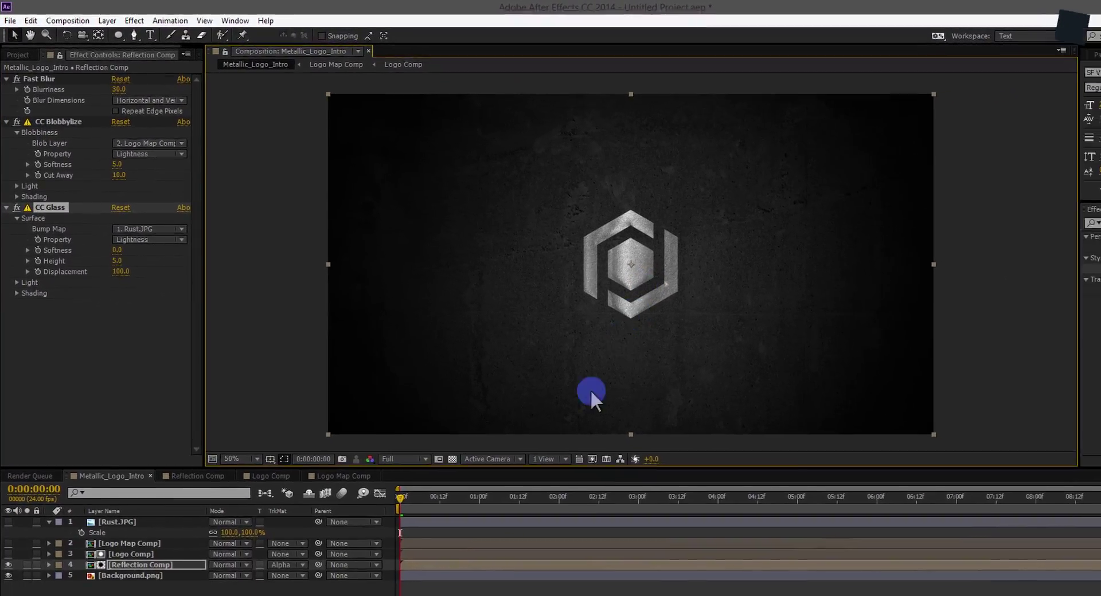
# Step: Duplicate the Logo Comp layer and move the copy just above Background.png
pyautogui.moveTo(400, 497); pyautogui.dragTo(618, 497)
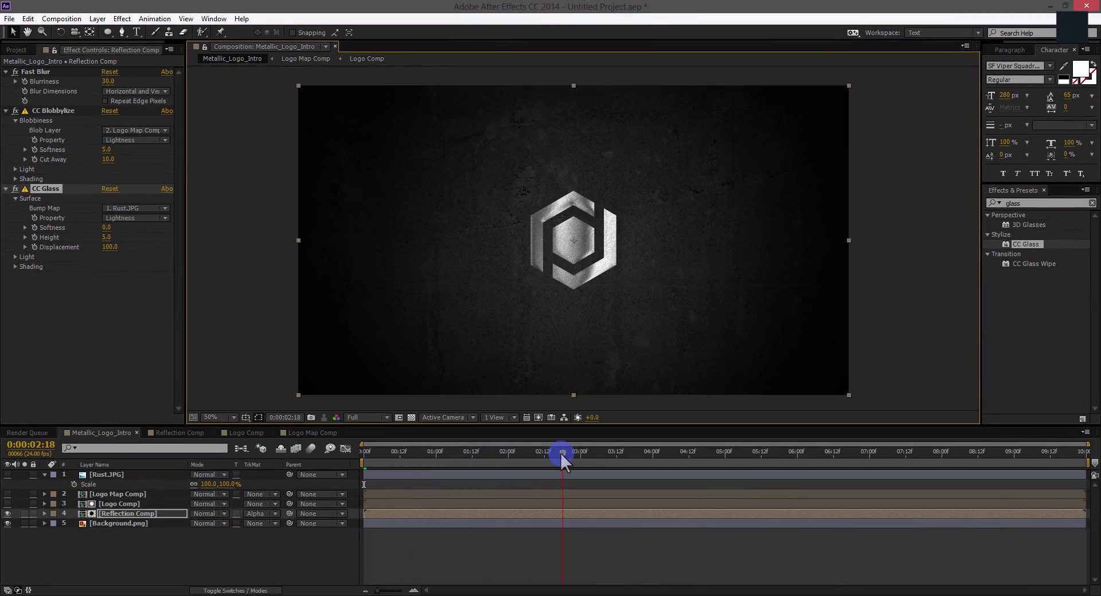
pyautogui.moveTo(560, 453); pyautogui.dragTo(362, 455)
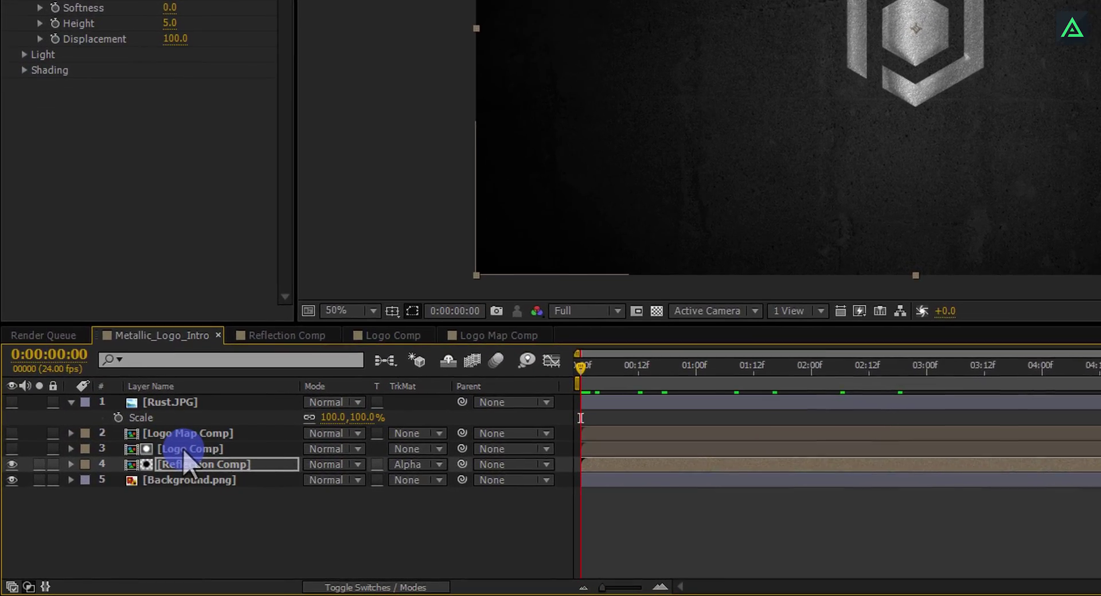
pyautogui.click(235, 437)
pyautogui.hotkey('ctrl', 'd')
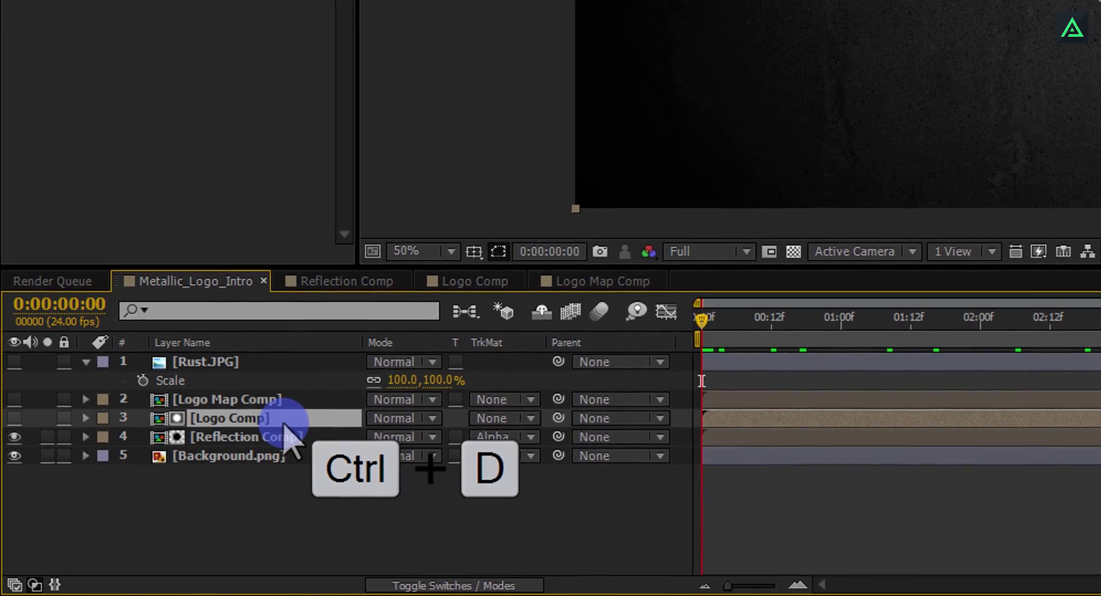
pyautogui.moveTo(256, 423); pyautogui.dragTo(266, 465)
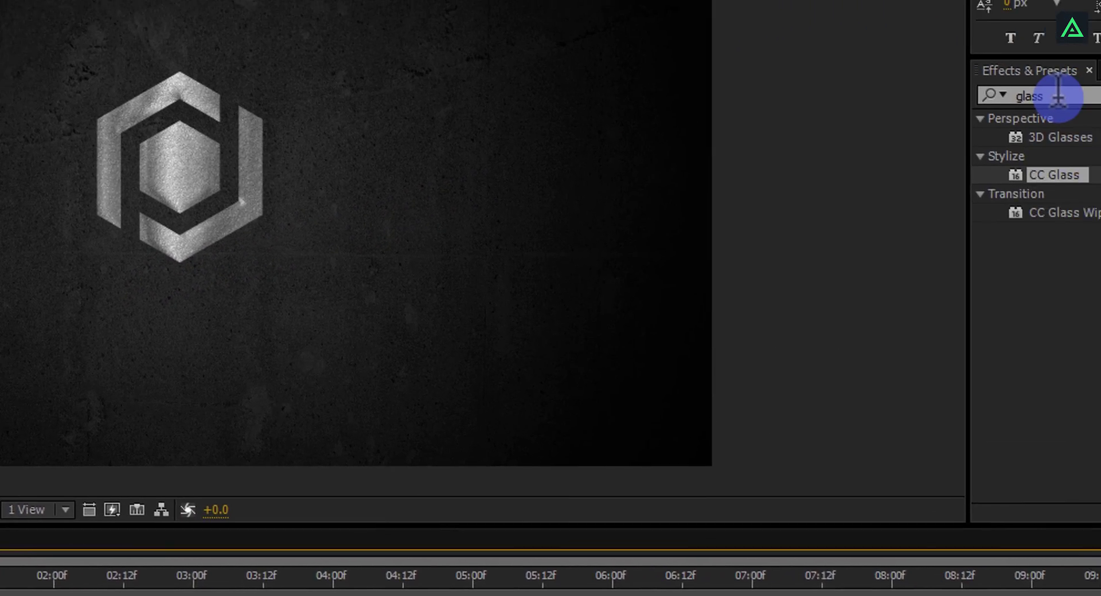
# Step: Apply a black Fill effect and CC Radial Blur to the Logo Comp copy
pyautogui.doubleClick(1059, 97)
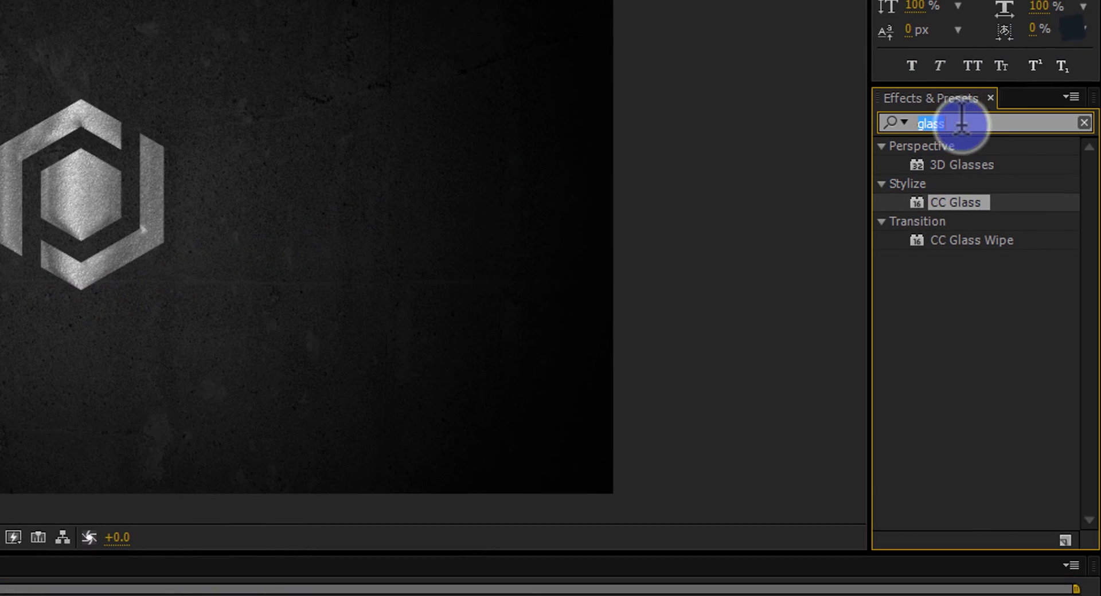
pyautogui.write('fill')
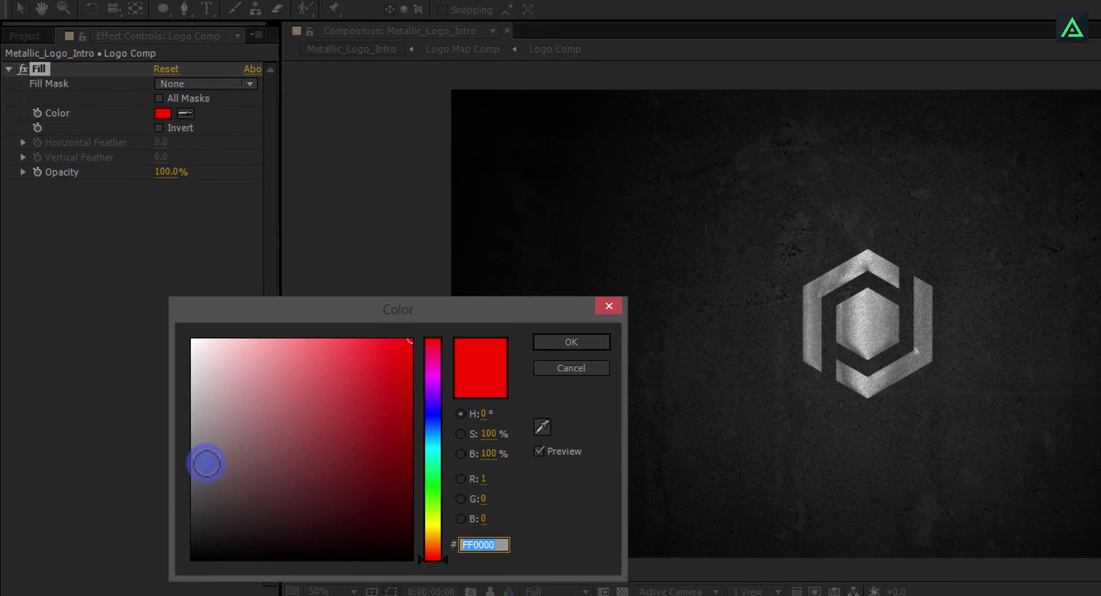
pyautogui.moveTo(244, 548); pyautogui.dragTo(204, 595)
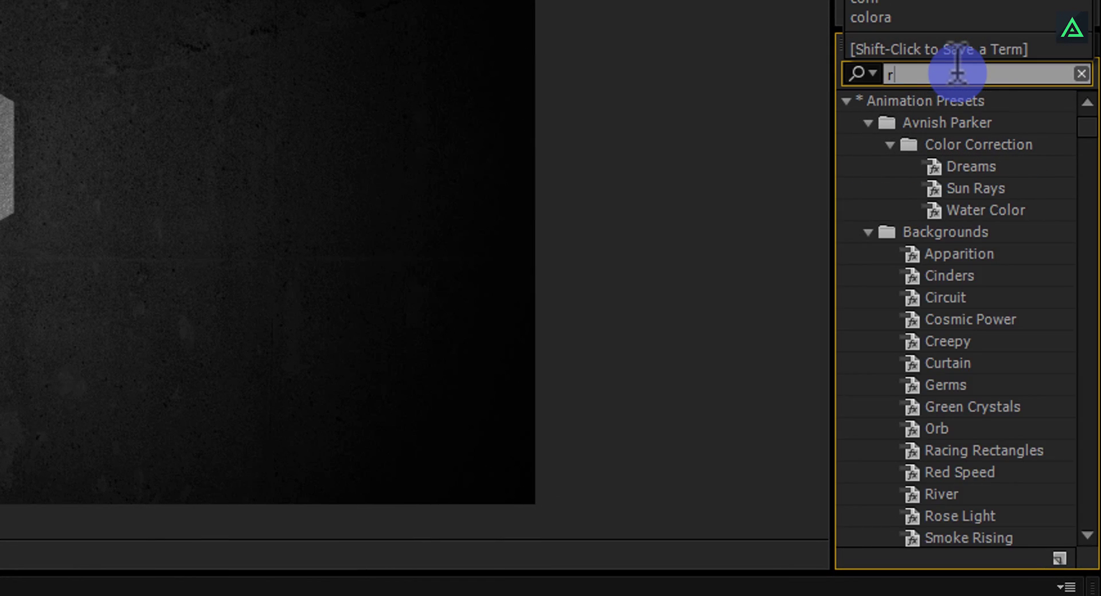
pyautogui.write('adia')
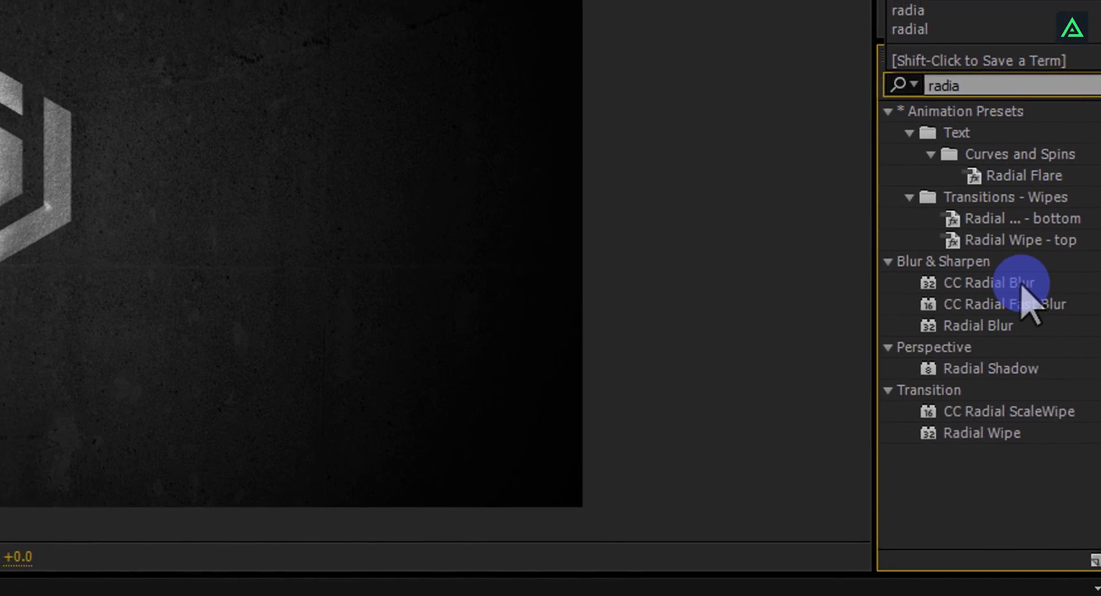
pyautogui.moveTo(1026, 304); pyautogui.dragTo(0, 216)
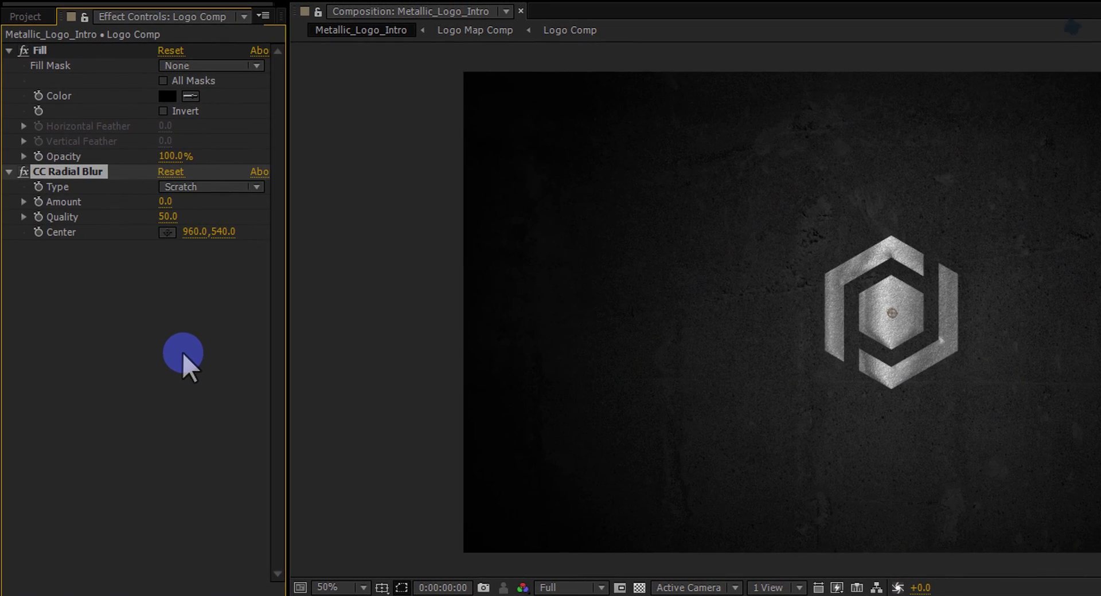
# Step: Make the copy visible with Fading Zoom radial blur, centre 872,272, amount 83, quality 100, then preview
pyautogui.click(203, 187)
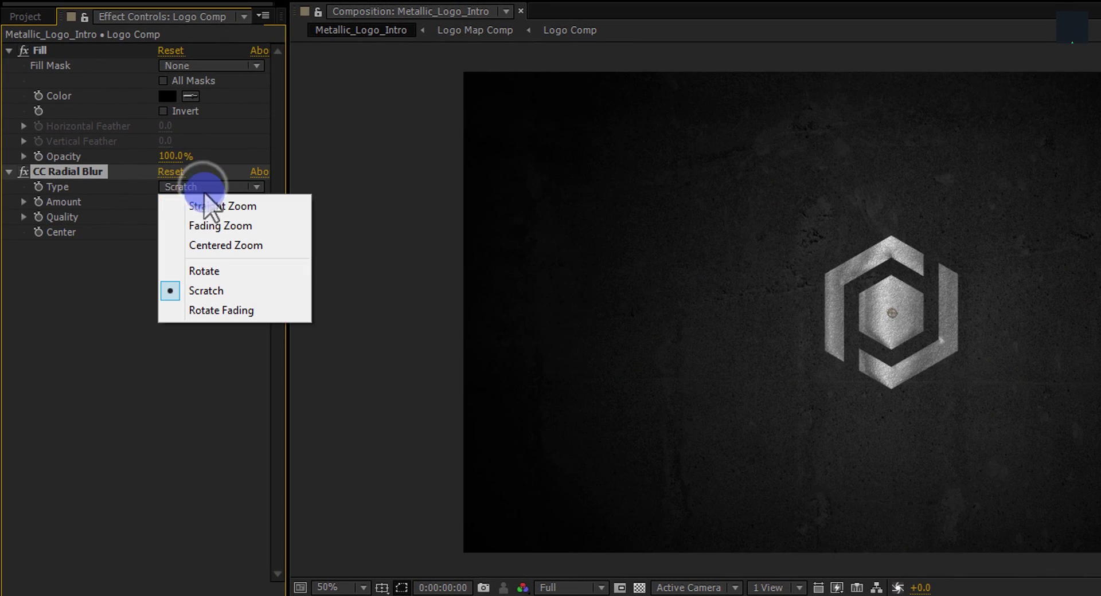
pyautogui.click(221, 225)
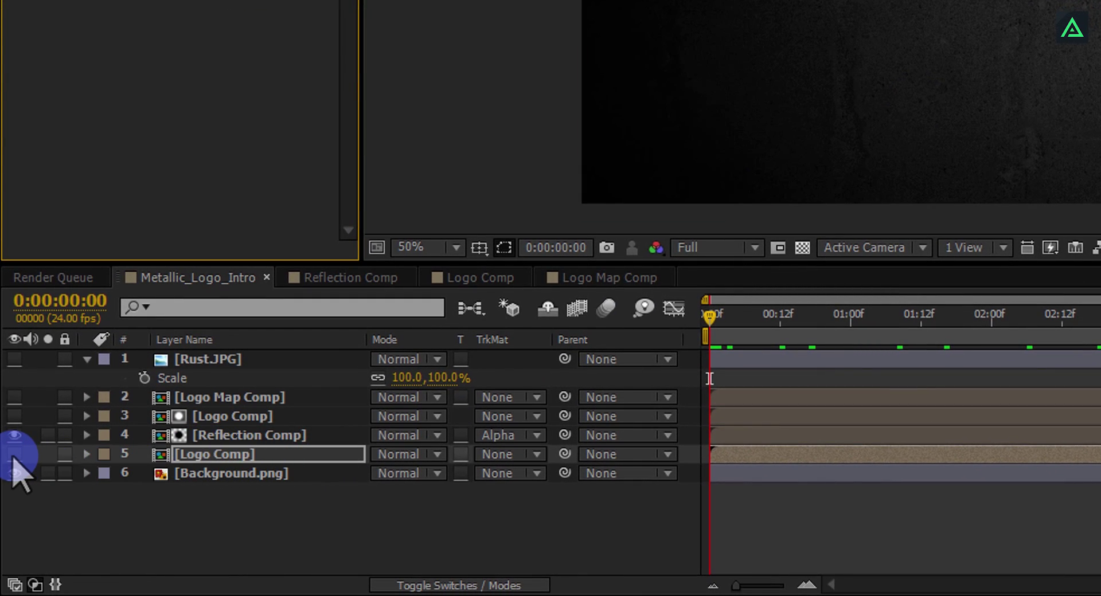
pyautogui.click(14, 454)
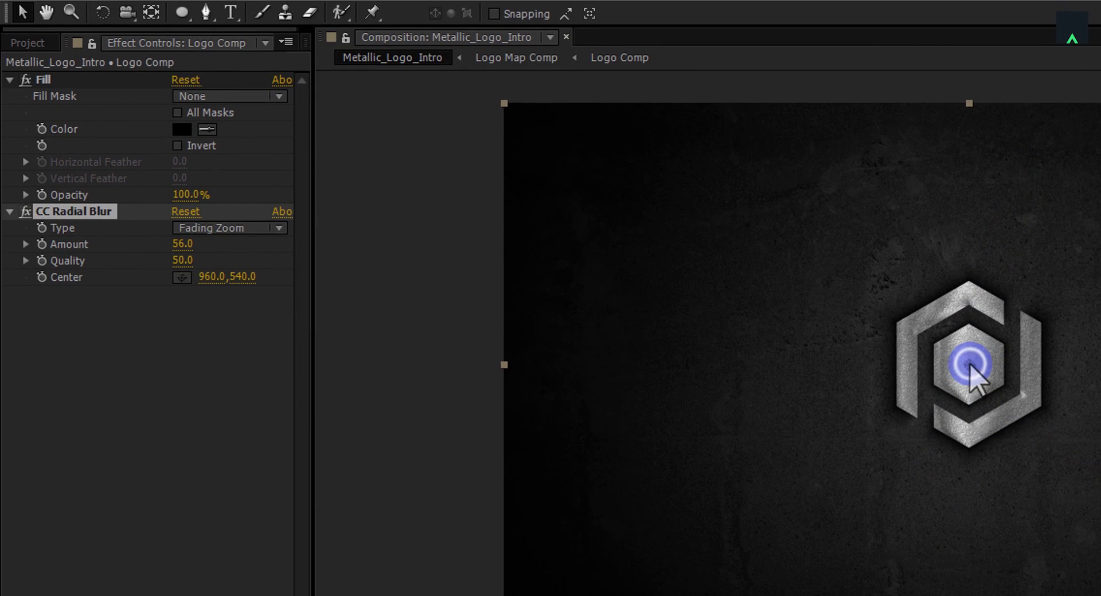
pyautogui.moveTo(969, 362); pyautogui.dragTo(928, 237)
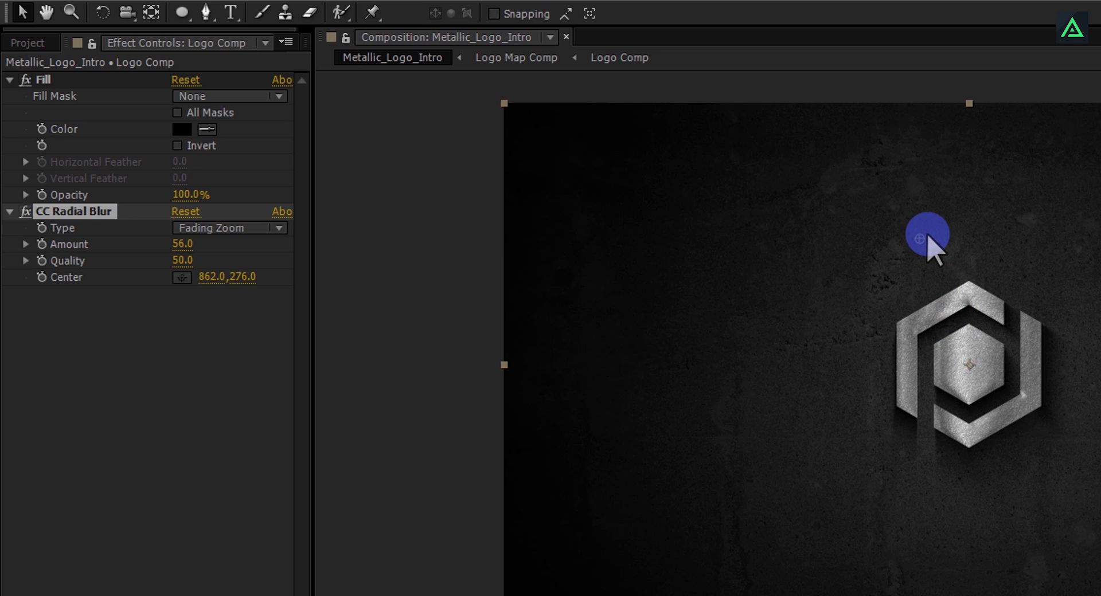
pyautogui.click(927, 236)
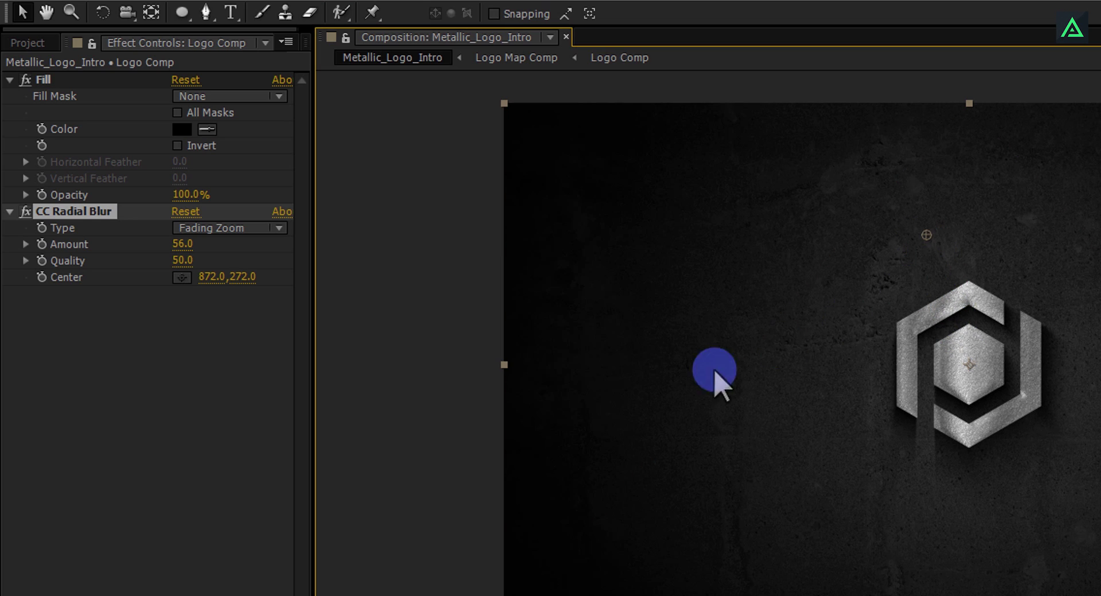
pyautogui.moveTo(195, 243); pyautogui.dragTo(208, 243)
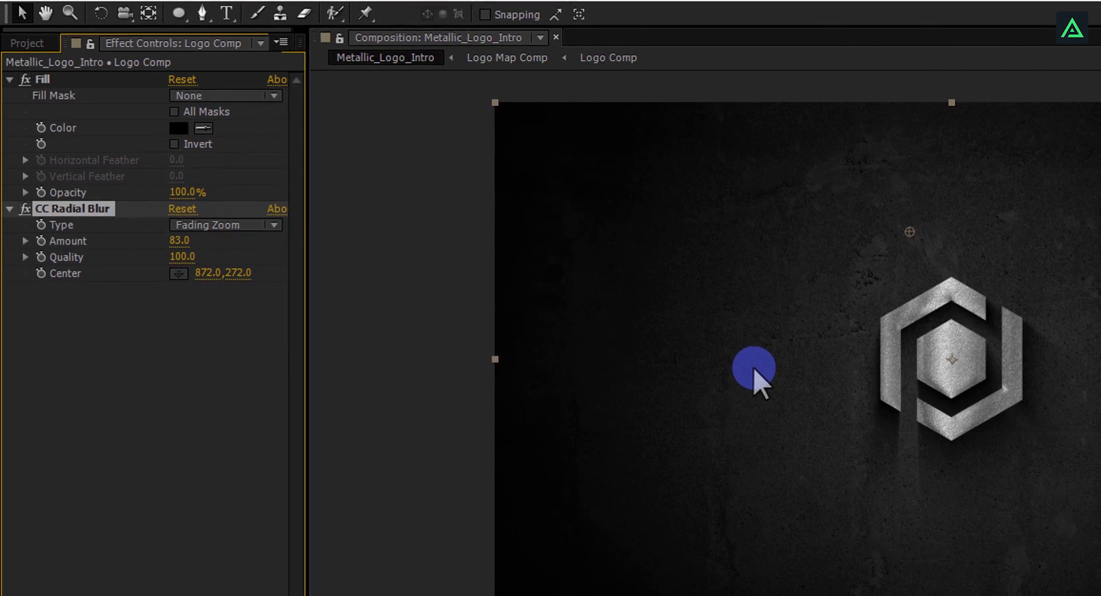
pyautogui.press('KP_0')
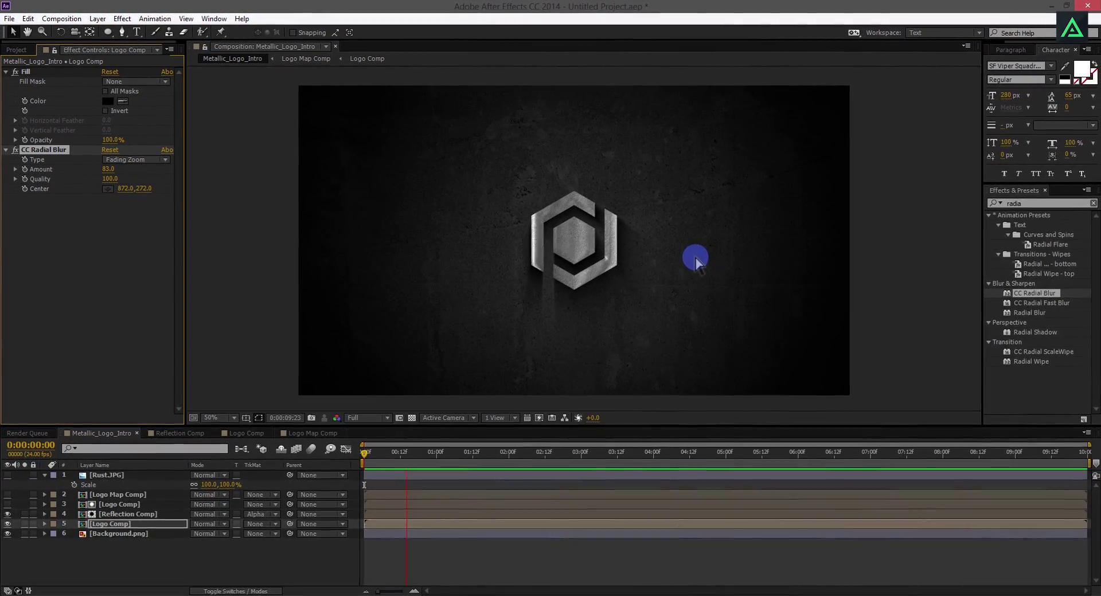
# Step: Stop playback, return to 0:00:01:09, and select Reflection Comp to show its effects
pyautogui.press('space')
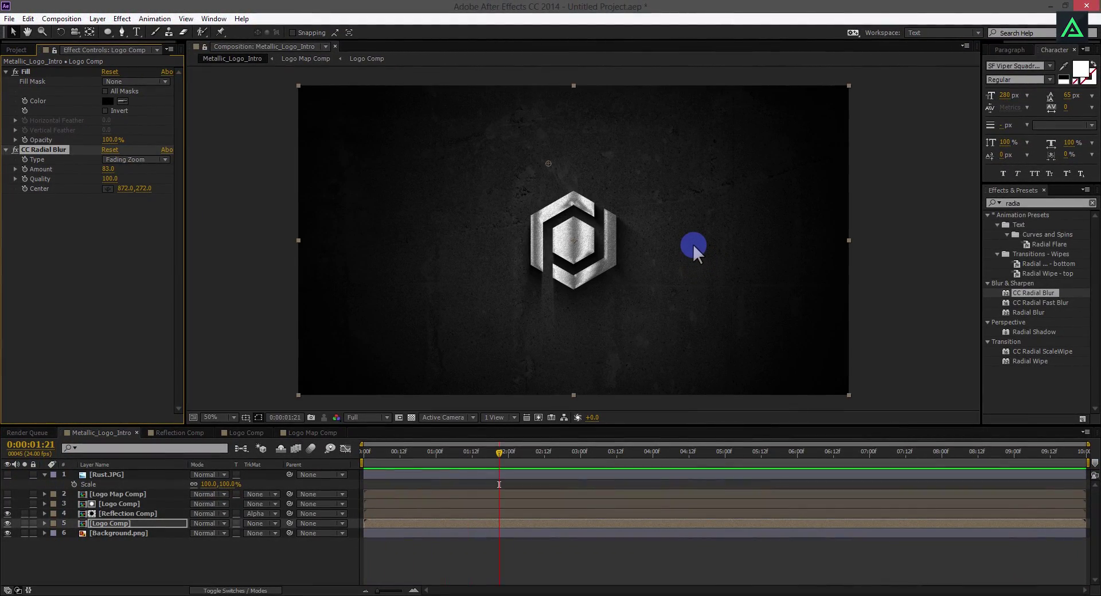
pyautogui.moveTo(497, 452); pyautogui.dragTo(462, 456)
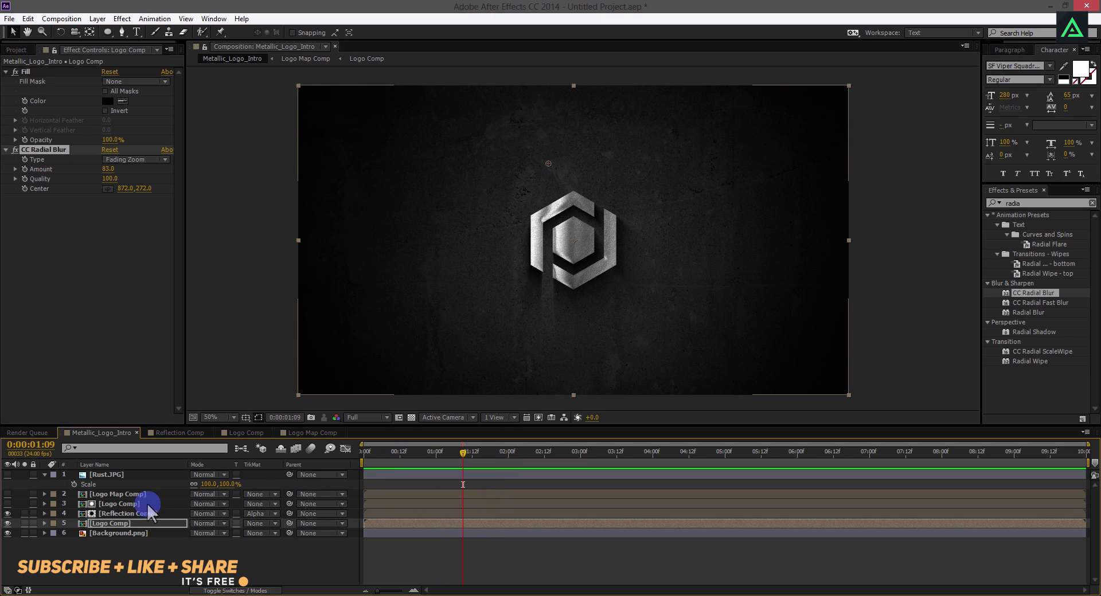
pyautogui.click(122, 514)
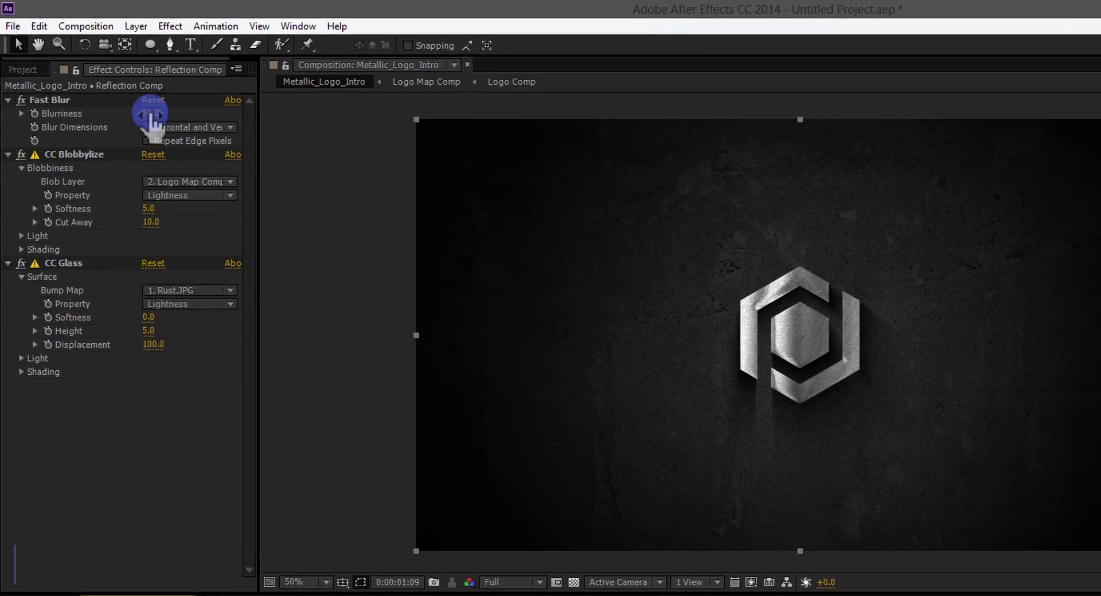
# Step: Set Reflection Comp's Fast Blur Blurriness to 50 and check the logo at 0:00:03:09
pyautogui.click(151, 114)
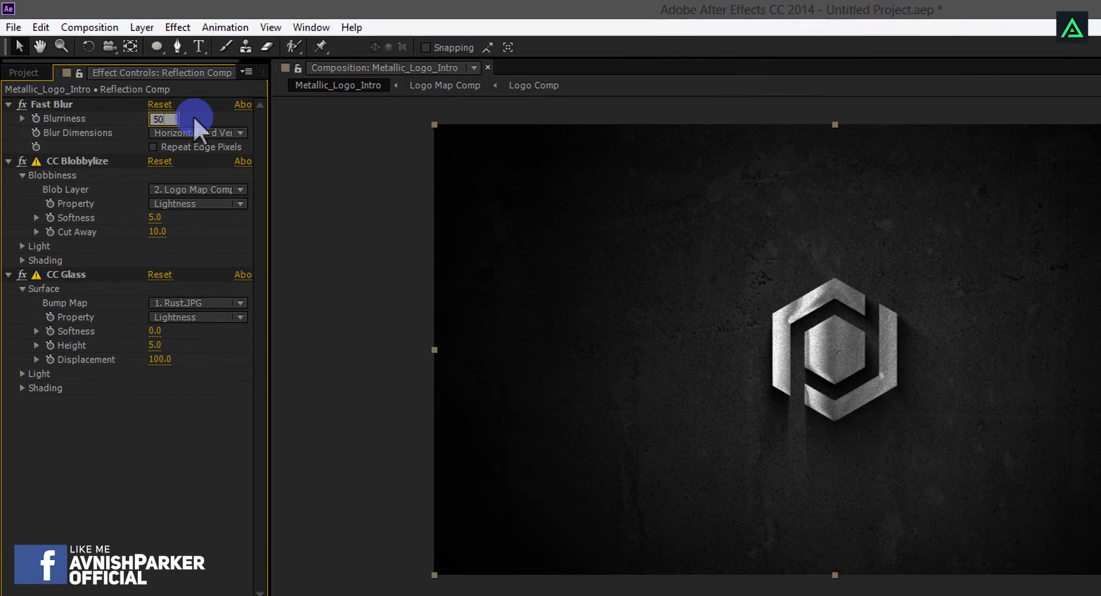
pyautogui.press('Return')
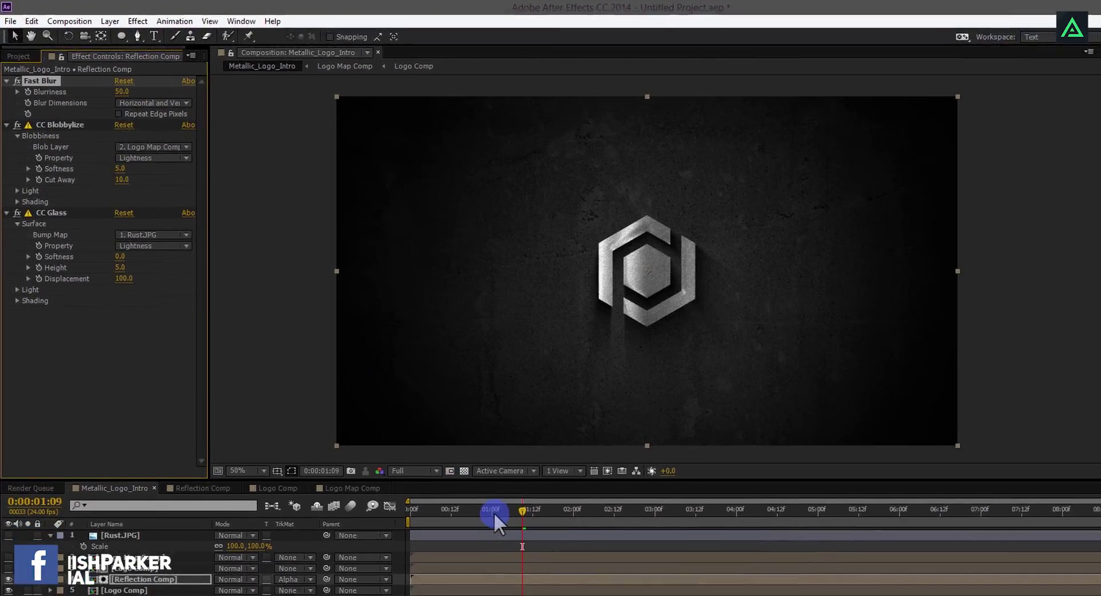
pyautogui.moveTo(515, 509); pyautogui.dragTo(686, 518)
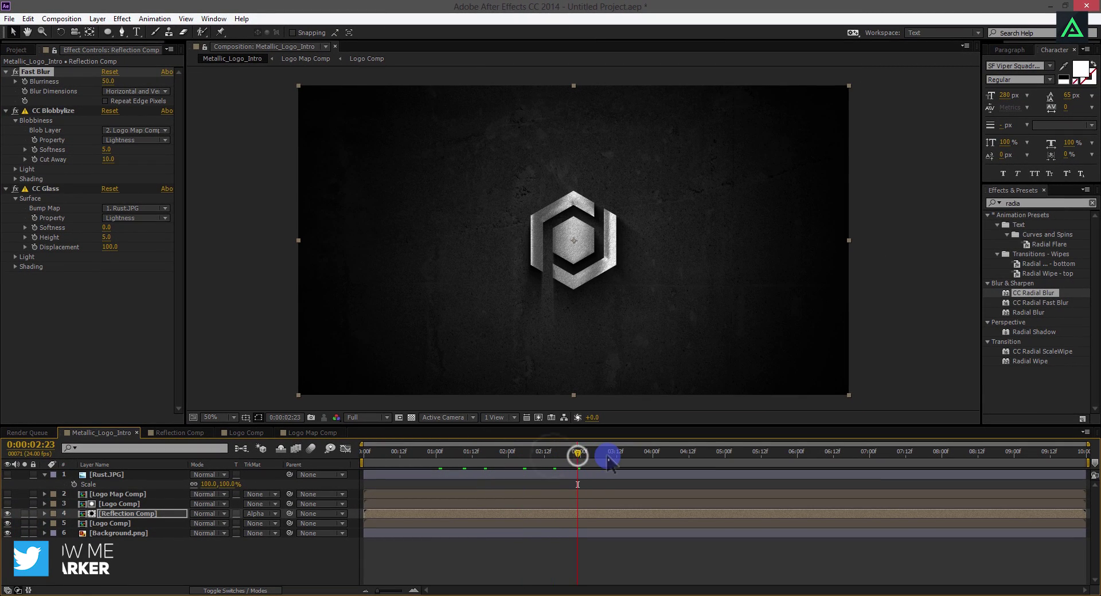
pyautogui.click(607, 453)
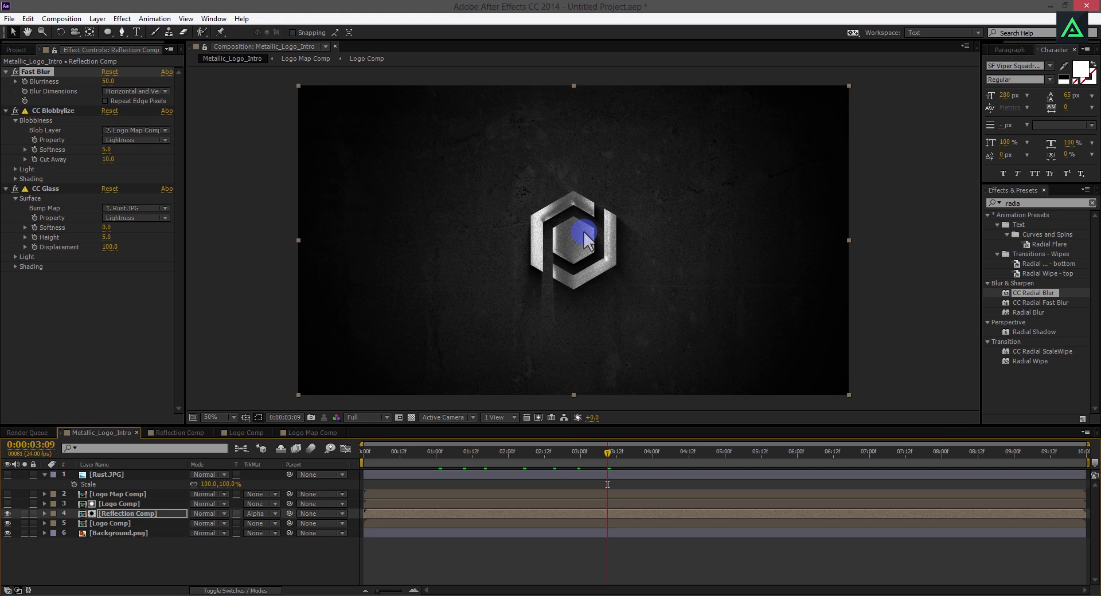
# Step: Create a new solid named Noise and precompose it as Noise Effect
pyautogui.click(150, 548)
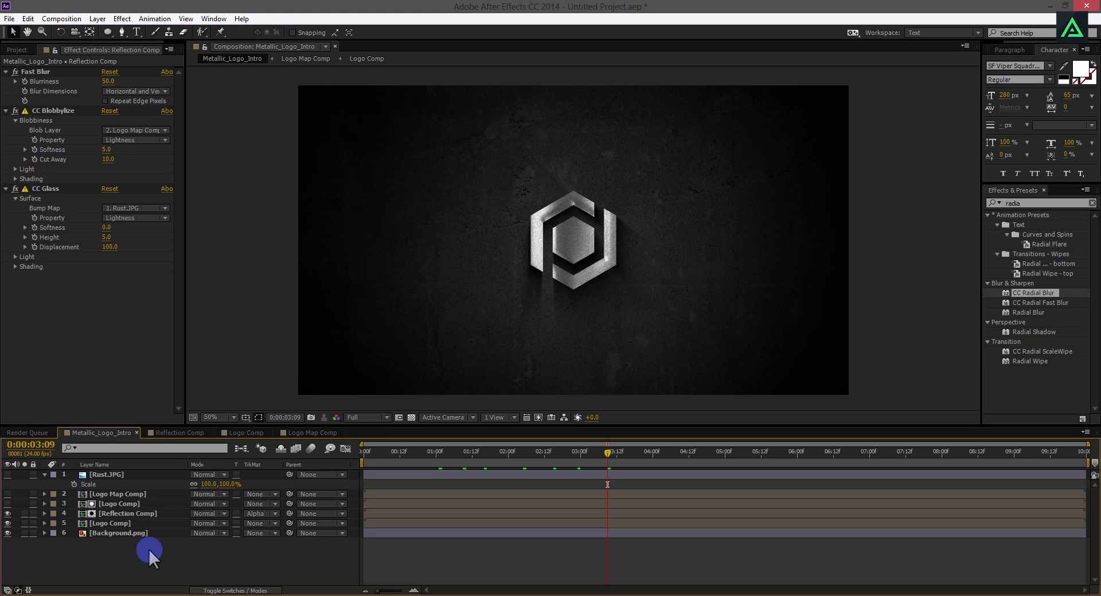
pyautogui.rightClick(149, 548)
pyautogui.moveTo(184, 430)
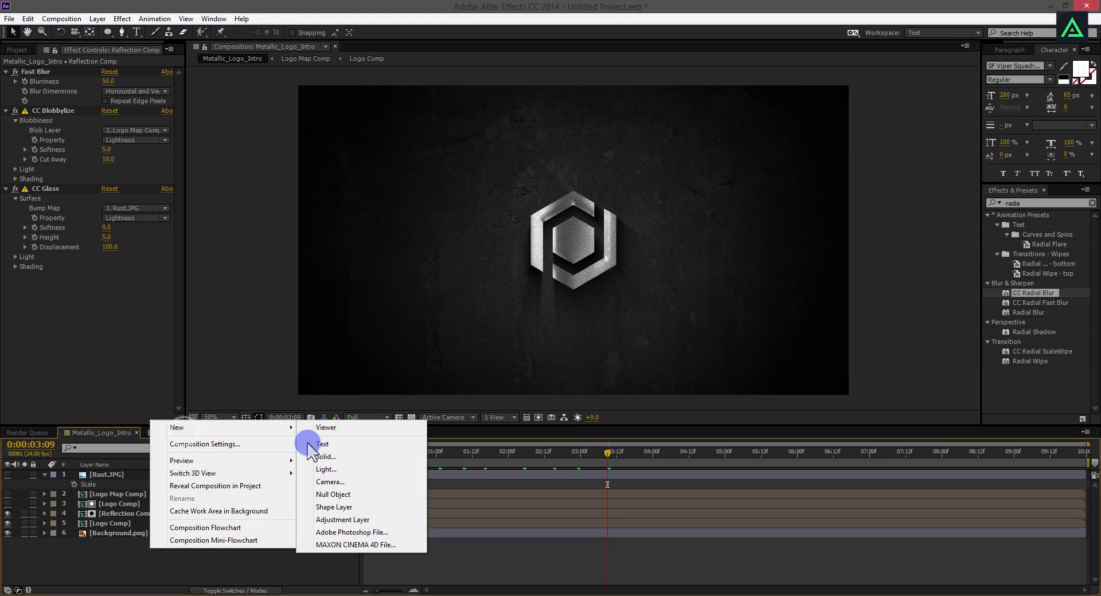
pyautogui.click(325, 457)
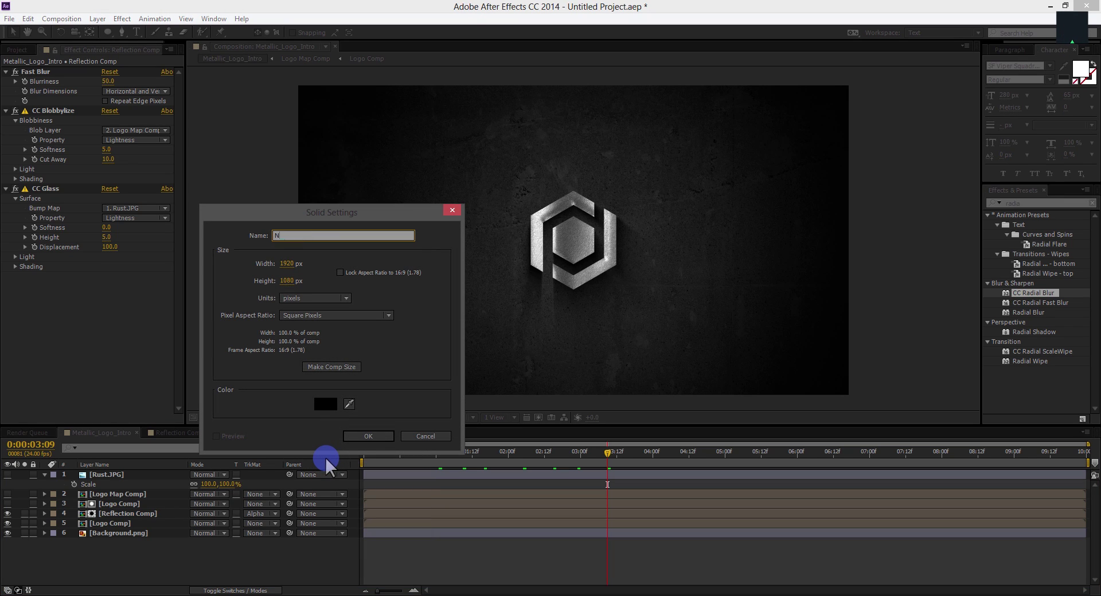
pyautogui.write('Noise')
pyautogui.press('Return')
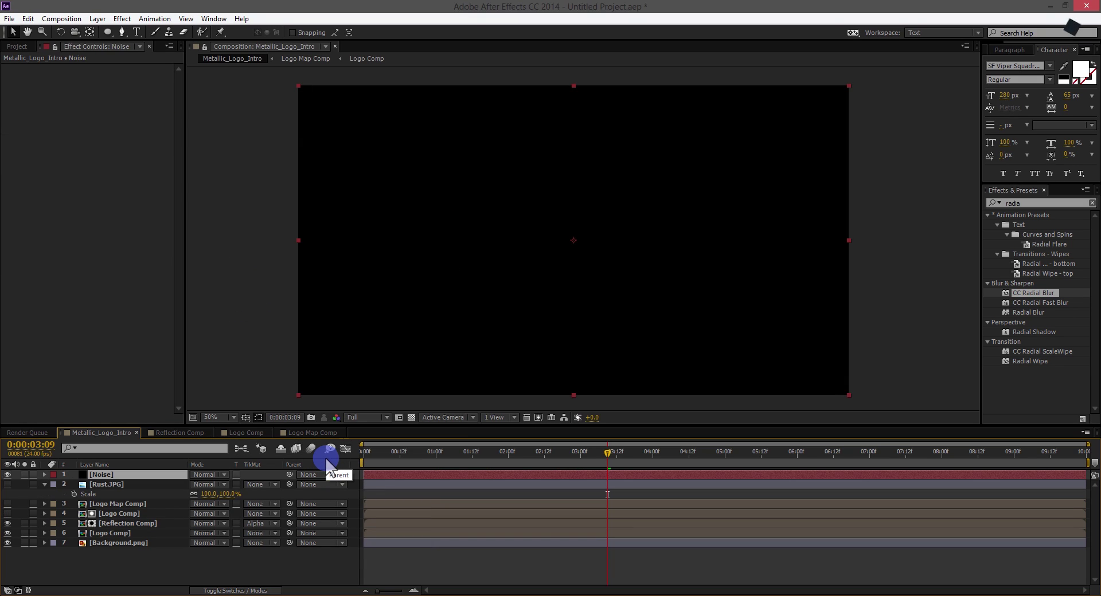
pyautogui.rightClick(131, 475)
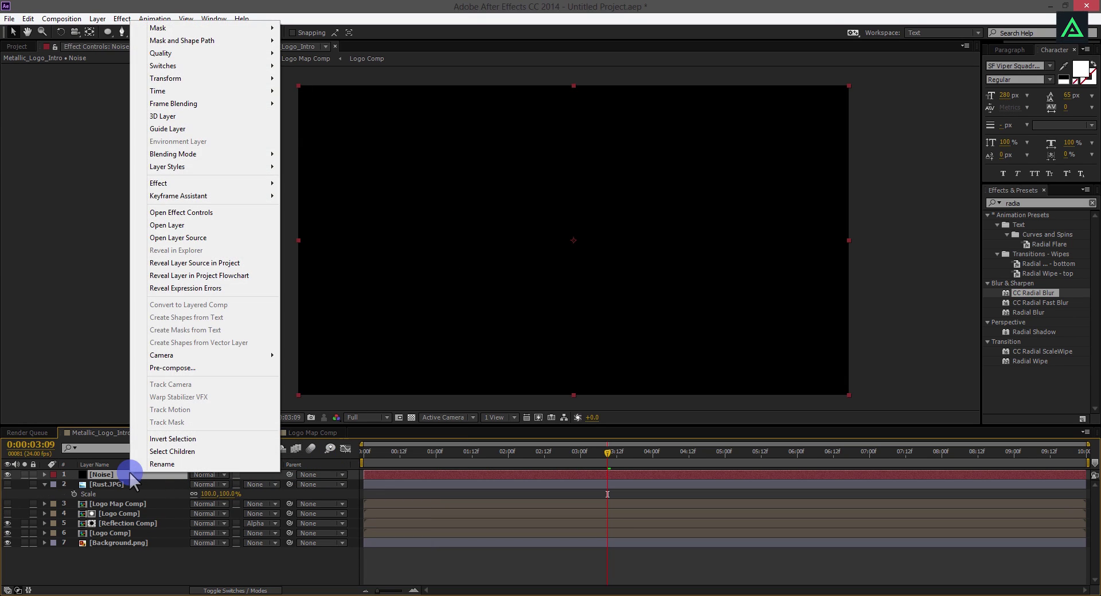
pyautogui.click(153, 437)
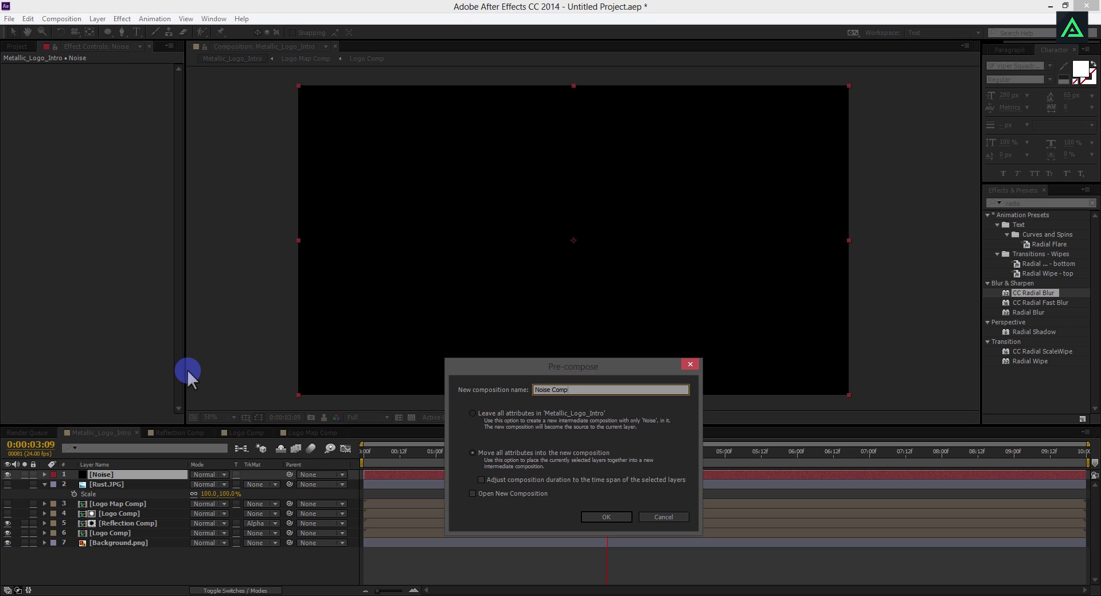
pyautogui.press('Return')
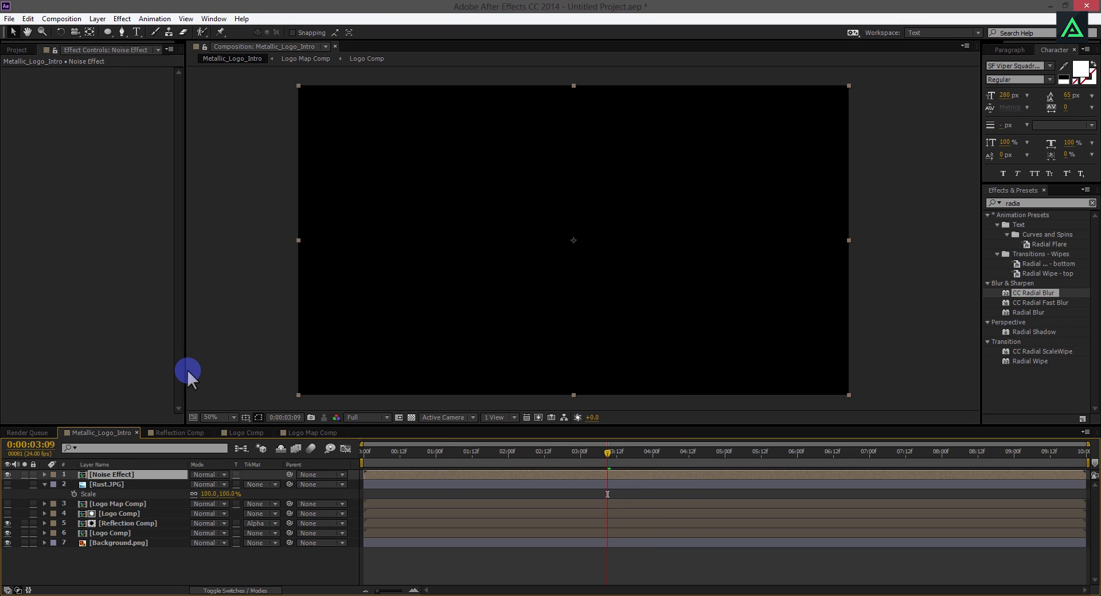
# Step: Inside Noise Effect, apply Fractal Noise to the Noise solid with Contrast 300
pyautogui.doubleClick(127, 472)
pyautogui.click(120, 475)
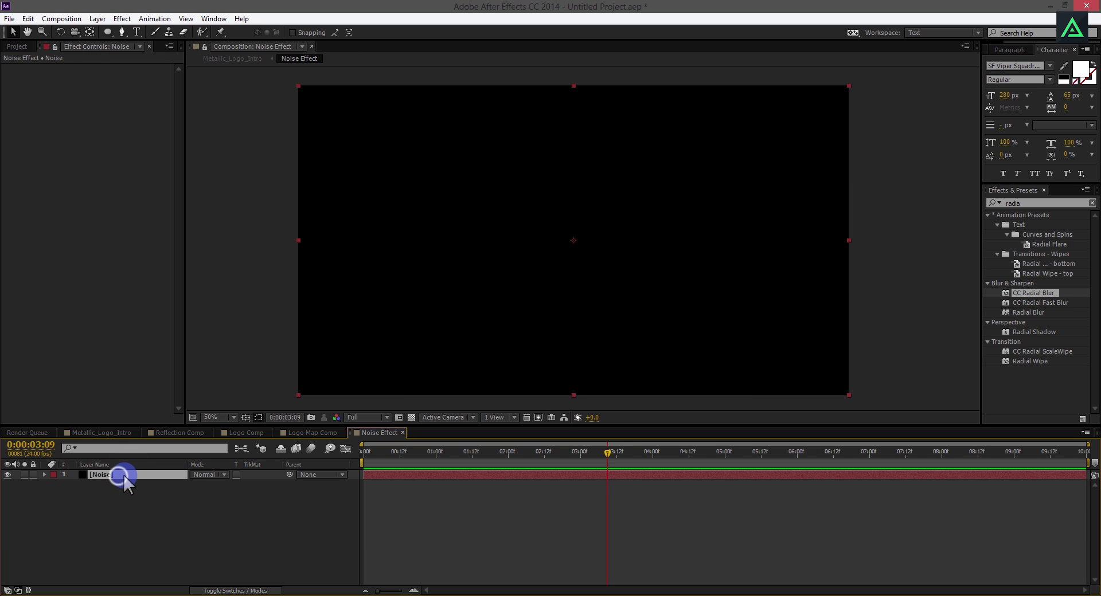
pyautogui.click(1028, 203)
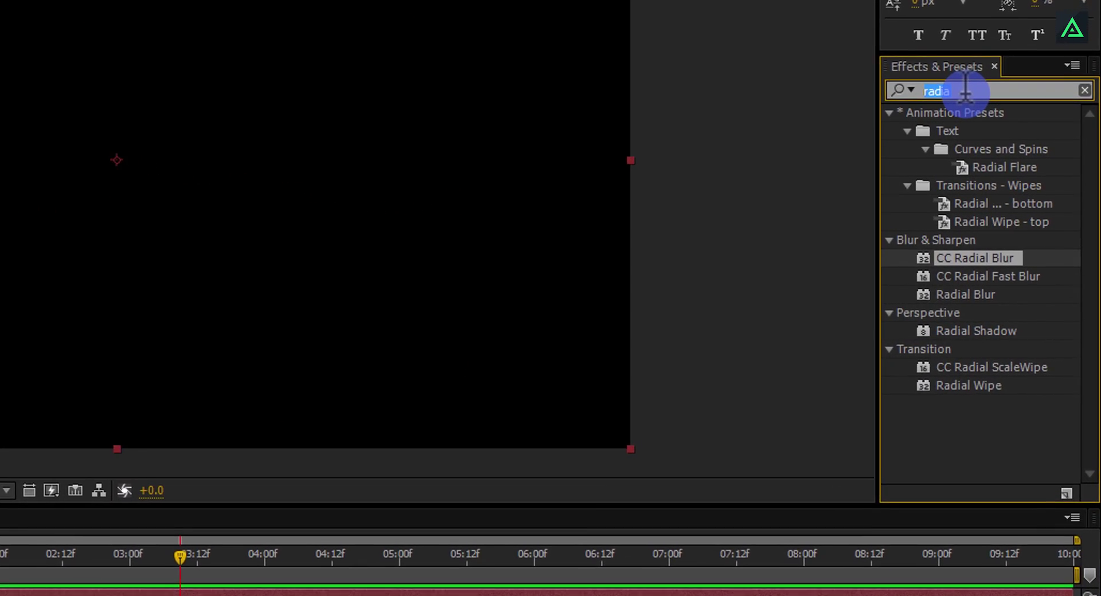
pyautogui.write('fract')
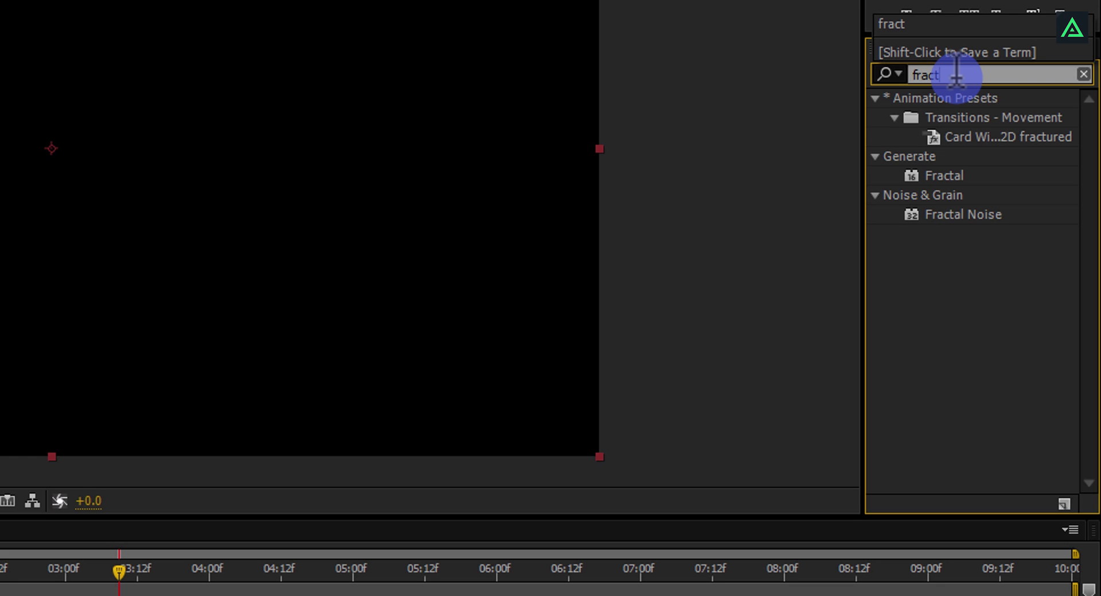
pyautogui.doubleClick(985, 217)
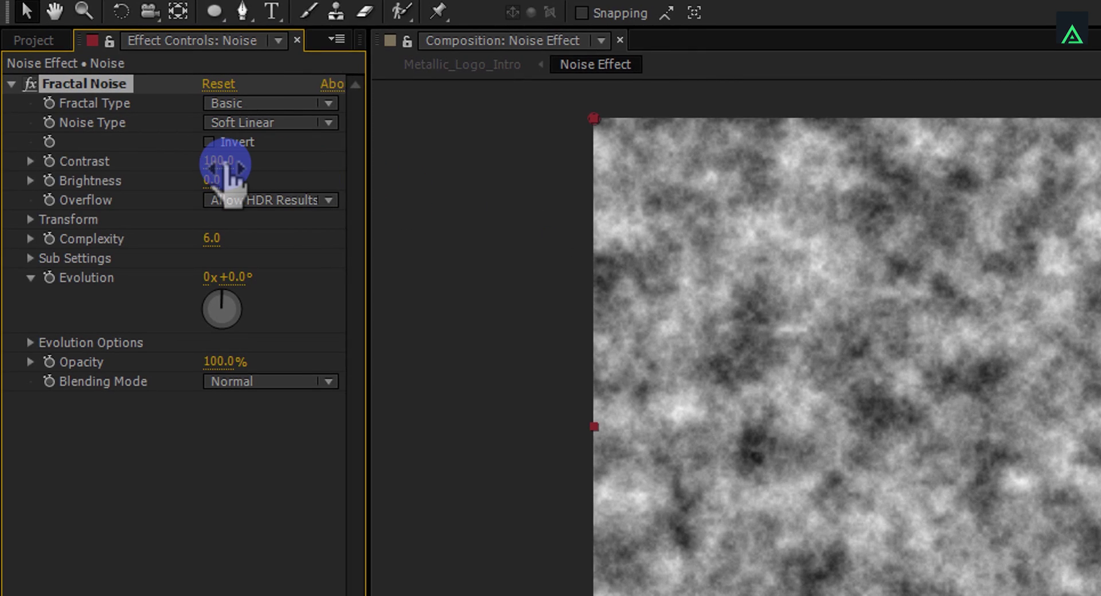
pyautogui.click(2, 103)
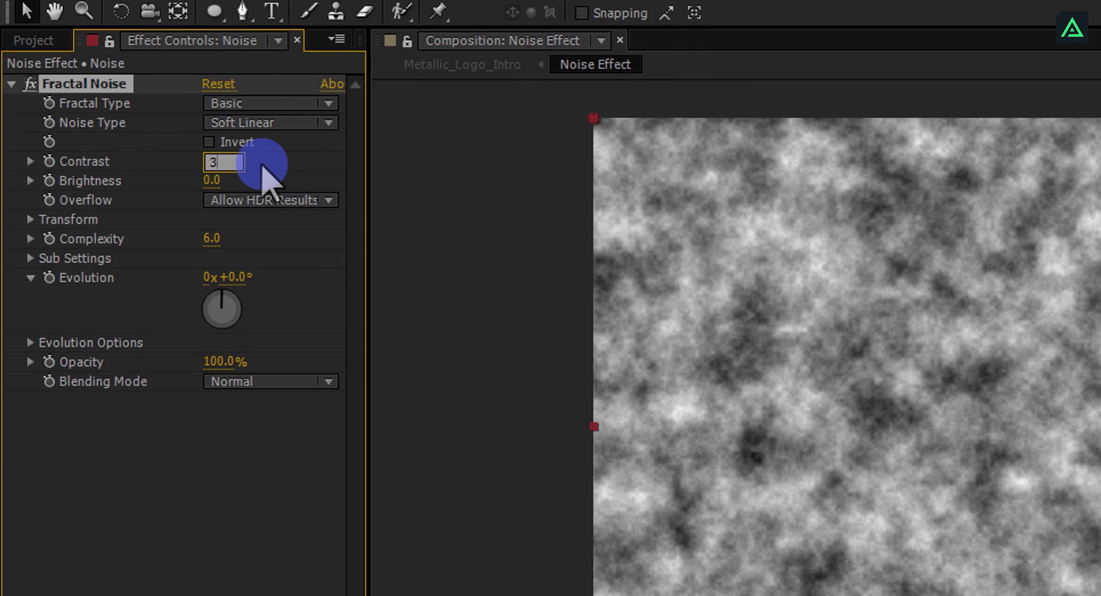
pyautogui.write('300')
pyautogui.press('Return')
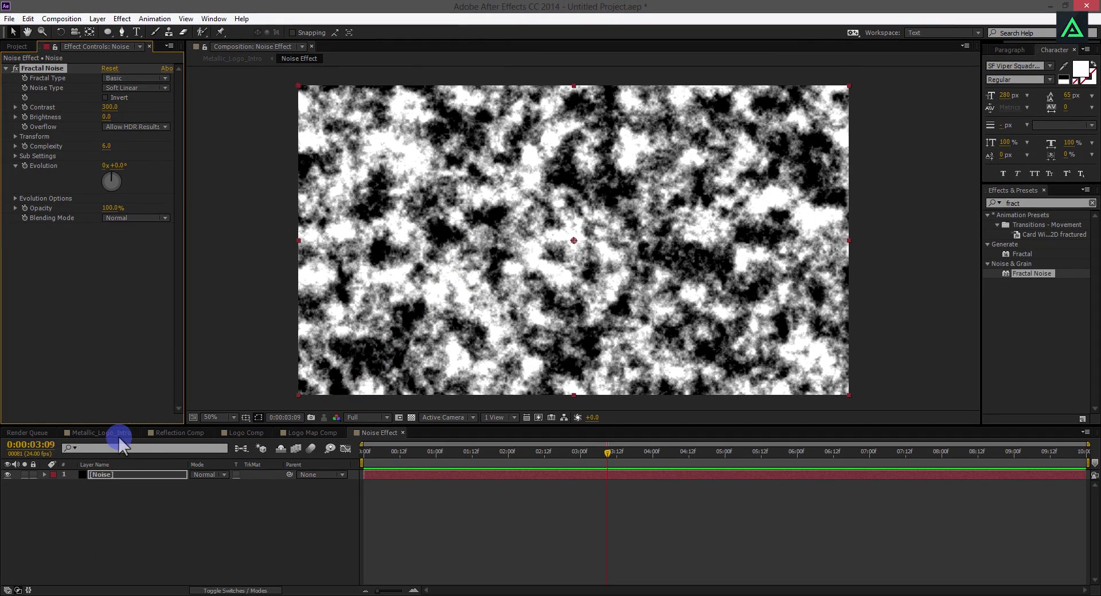
# Step: Back in Metallic_Logo_Intro, hide Noise Effect, show Rust.JPG, and place a Logo Comp duplicate above it
pyautogui.click(119, 435)
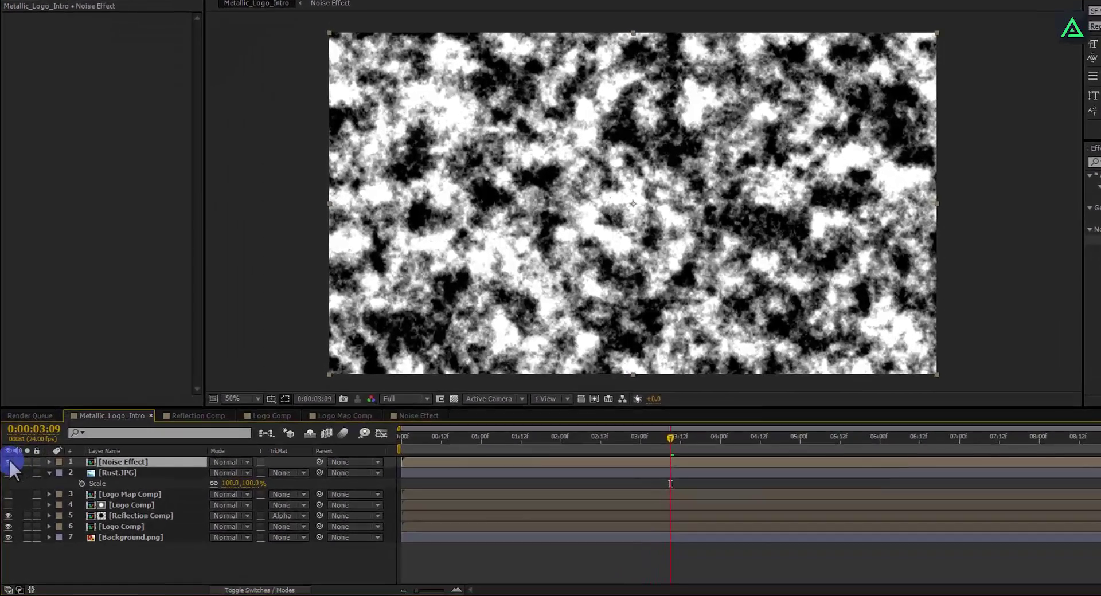
pyautogui.click(9, 462)
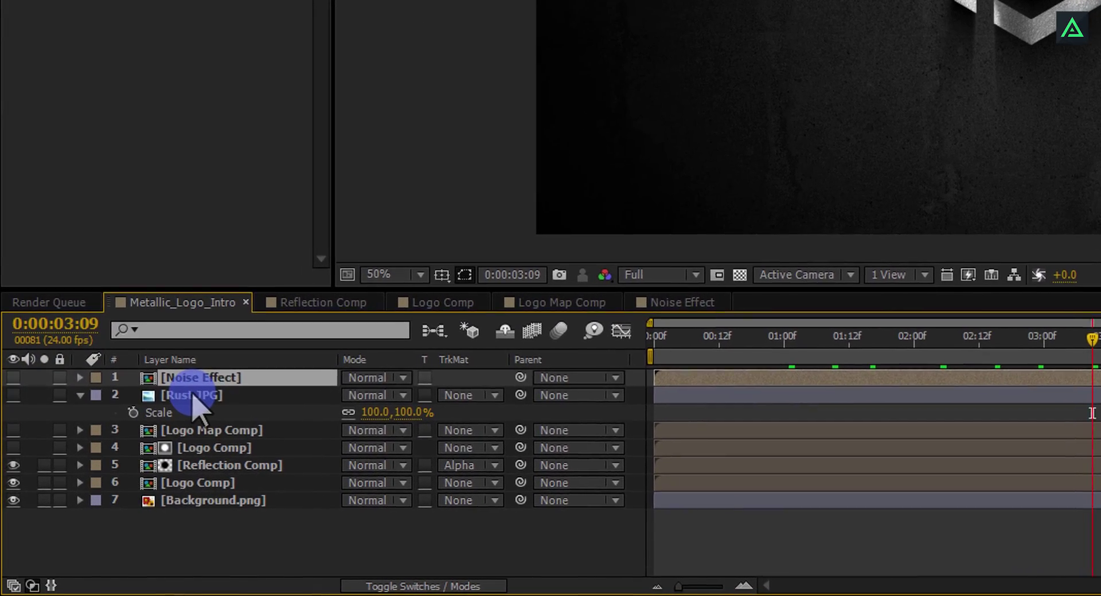
pyautogui.click(192, 396)
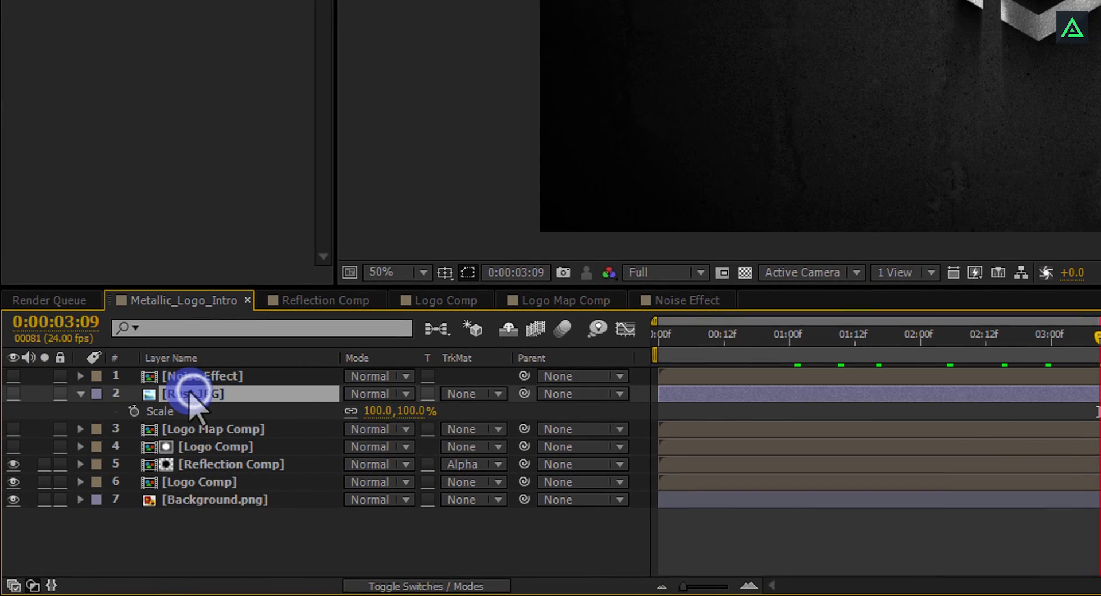
pyautogui.click(13, 395)
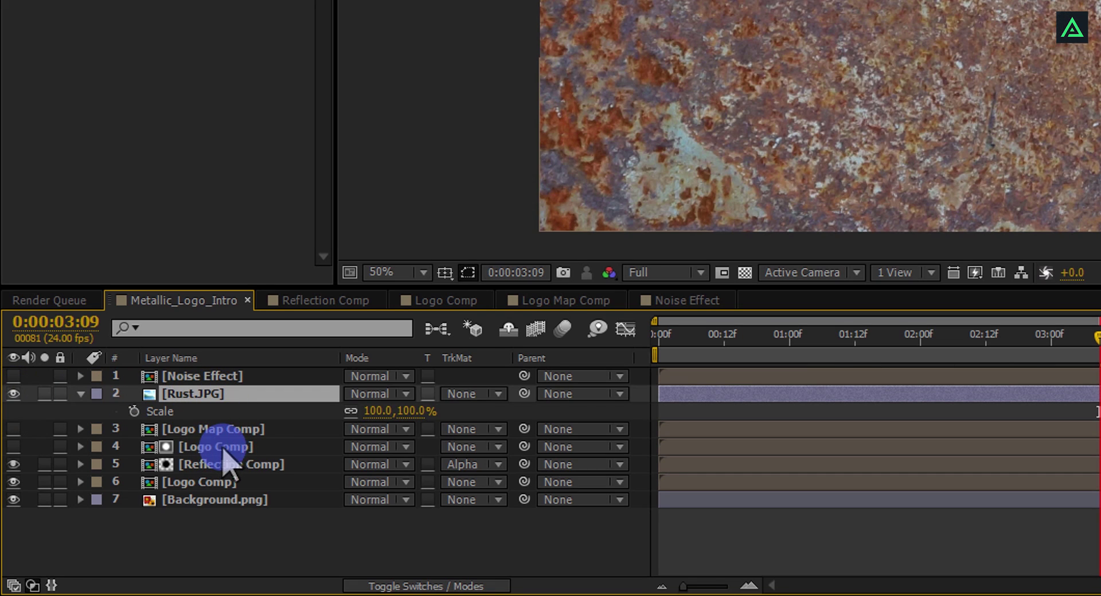
pyautogui.click(242, 449)
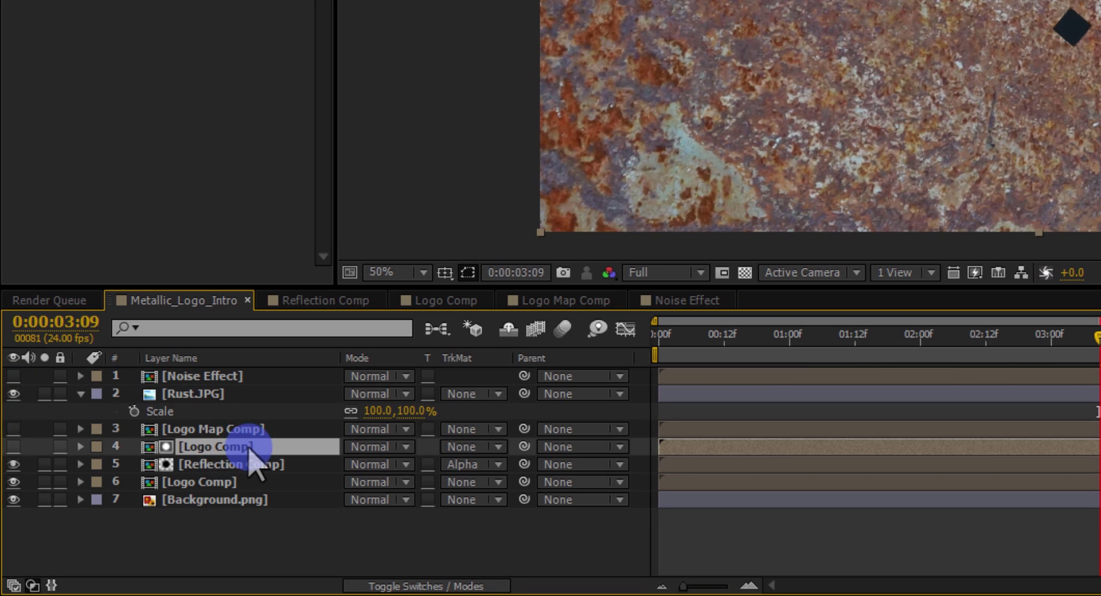
pyautogui.hotkey('ctrl', 'd')
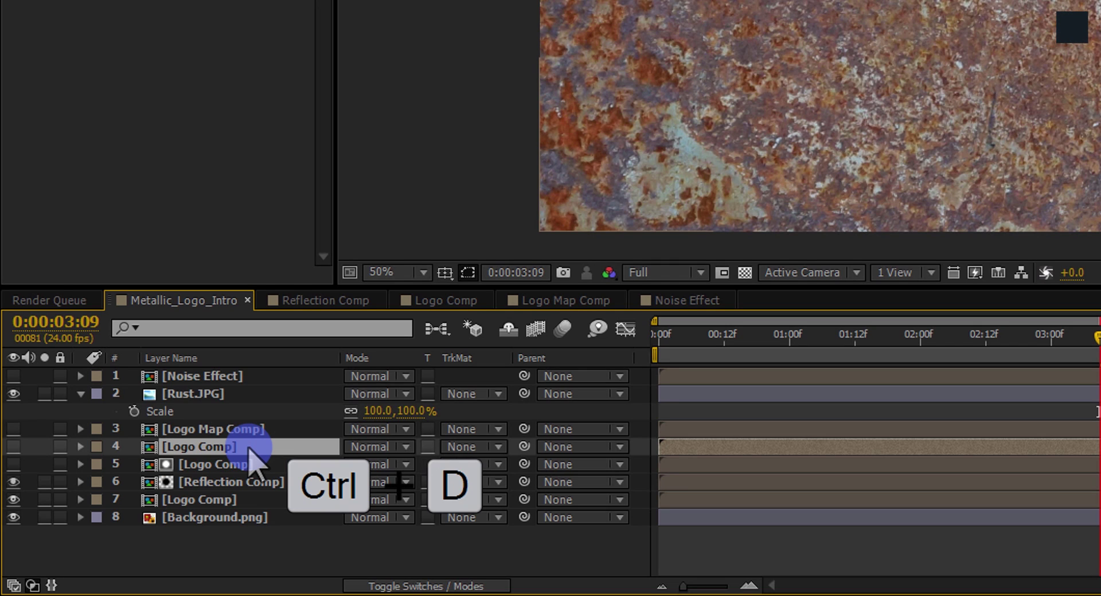
pyautogui.moveTo(246, 446); pyautogui.dragTo(226, 390)
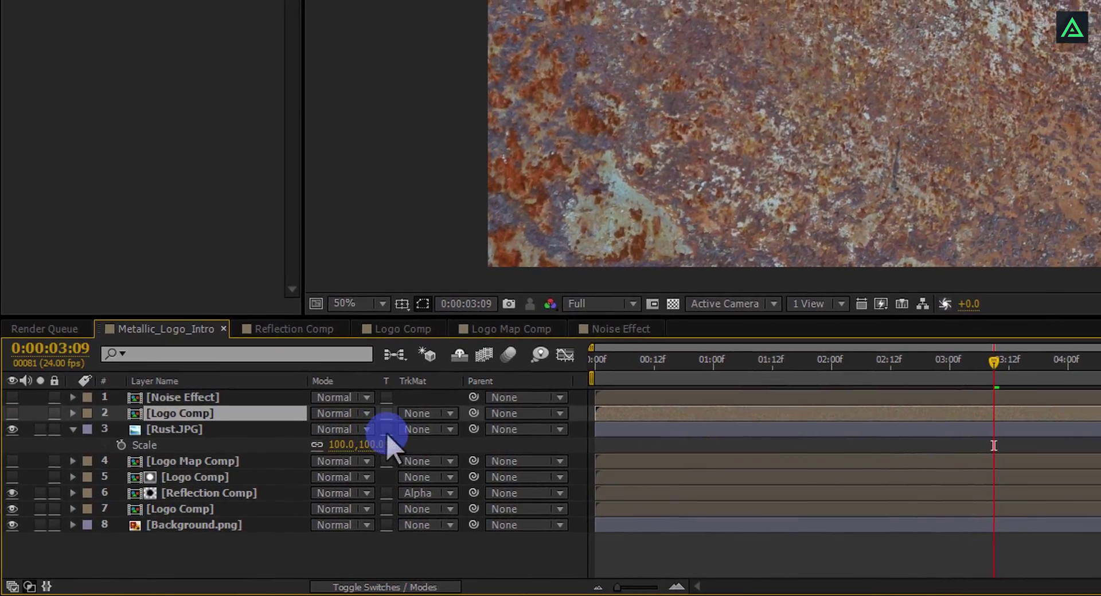
# Step: Set Rust.JPG's track matte to Alpha Matte Logo Comp and scale it to 59%
pyautogui.click(425, 429)
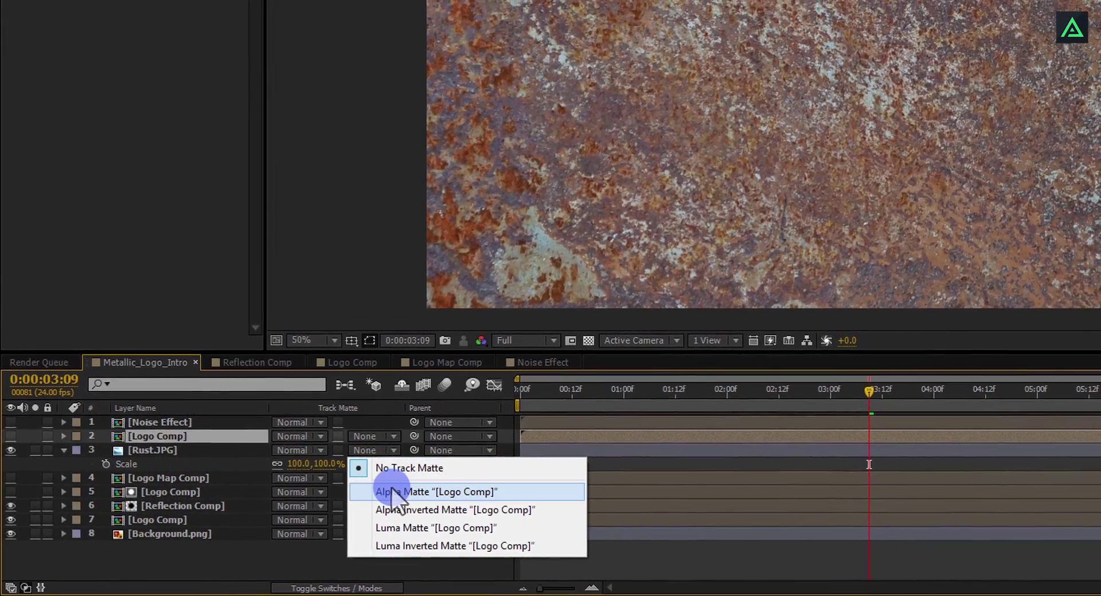
pyautogui.click(392, 491)
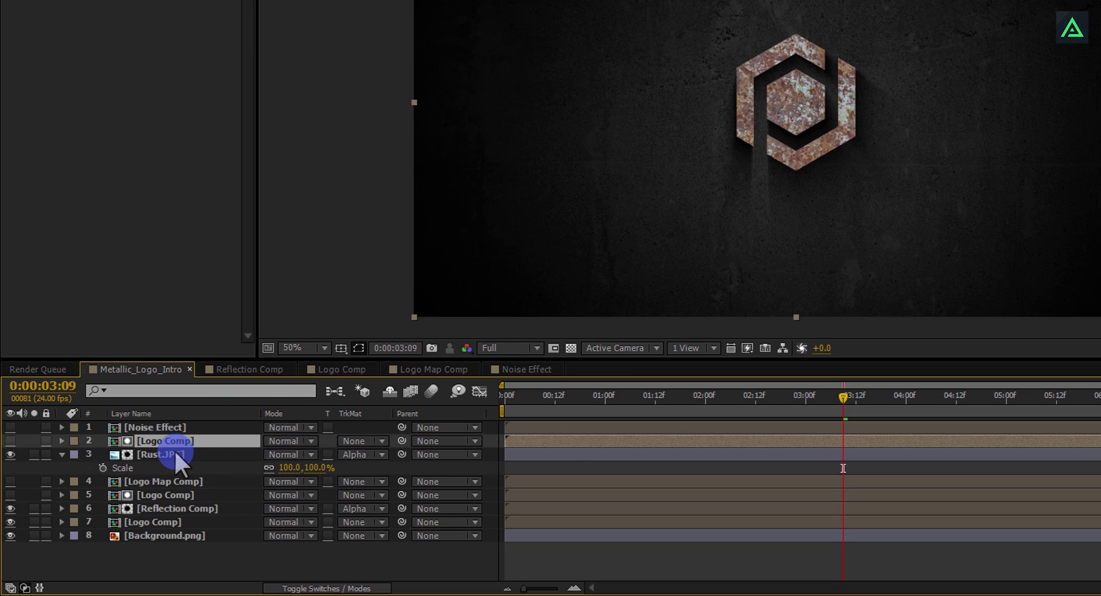
pyautogui.moveTo(317, 466); pyautogui.dragTo(297, 473)
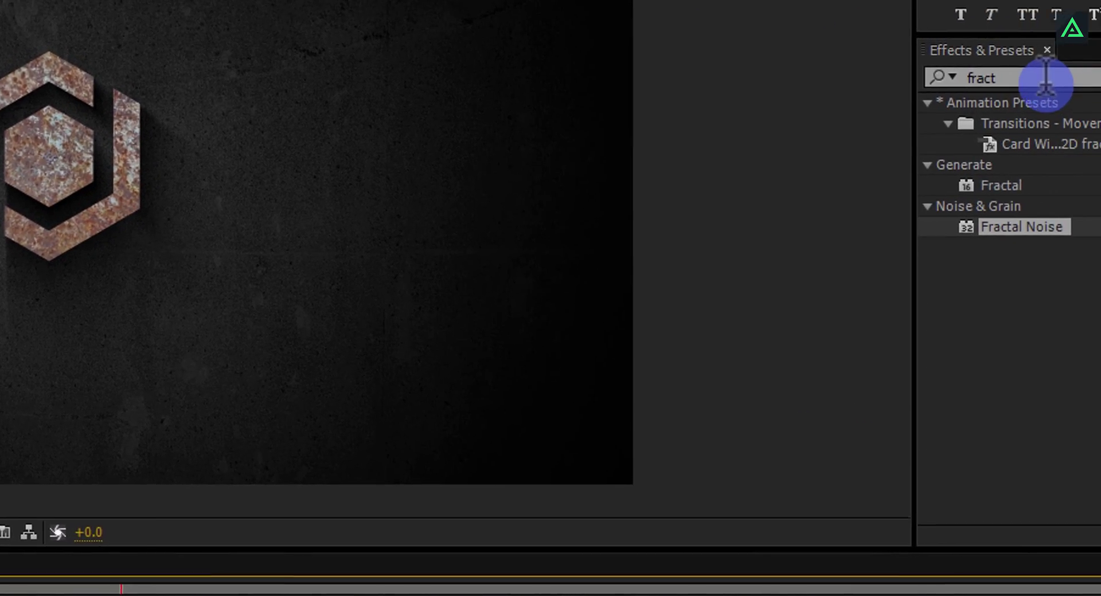
# Step: Apply Gradient Wipe to Rust.JPG using the Noise Effect layer as the gradient
pyautogui.click(967, 83)
pyautogui.write('gradi')
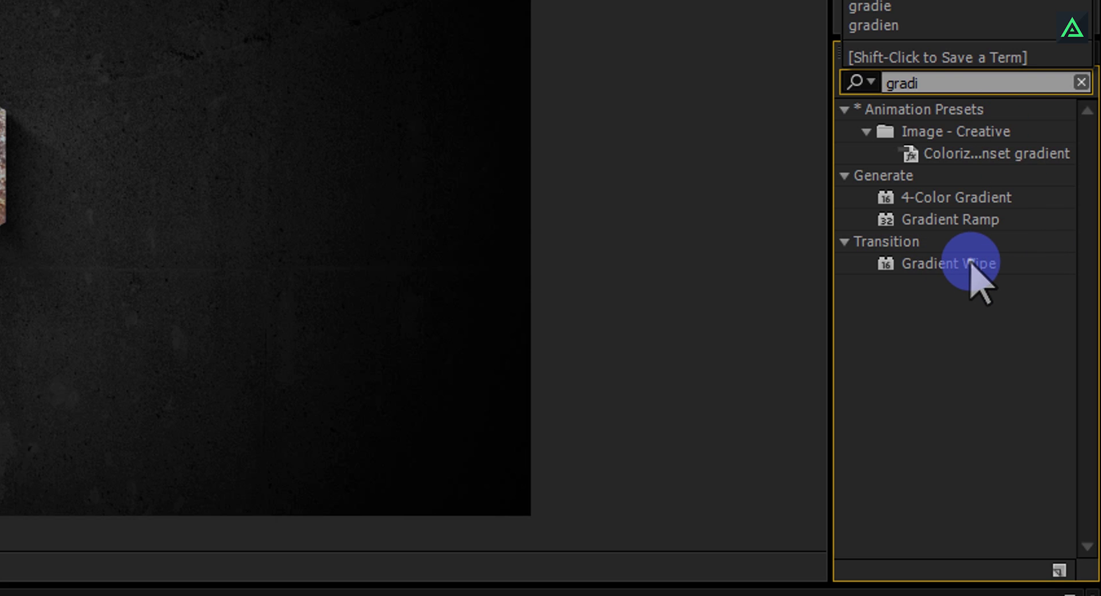
pyautogui.moveTo(971, 265); pyautogui.dragTo(292, 396)
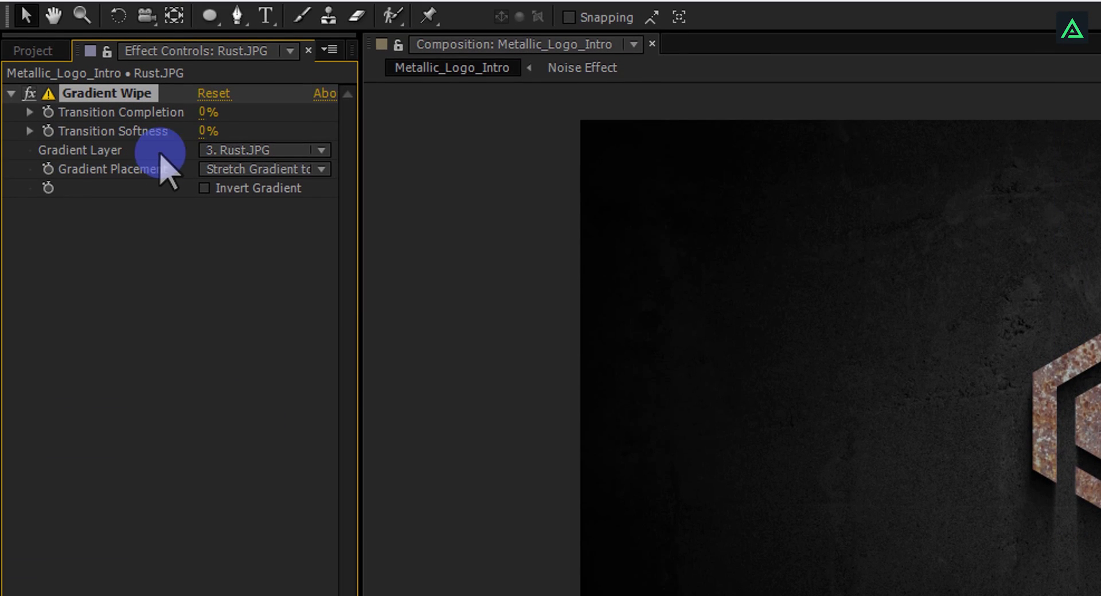
pyautogui.click(258, 150)
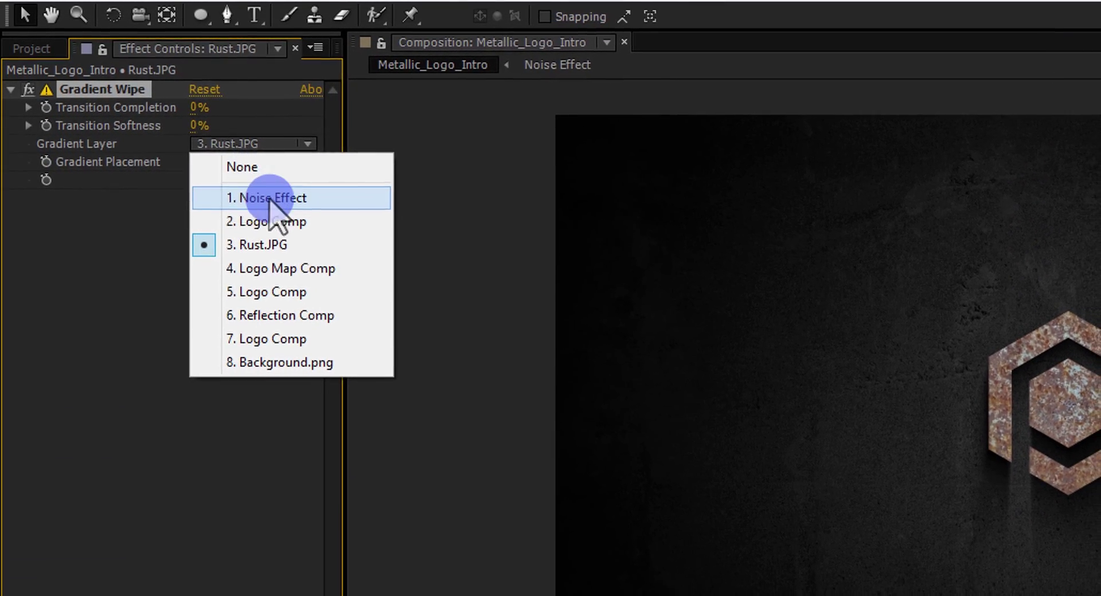
pyautogui.click(302, 201)
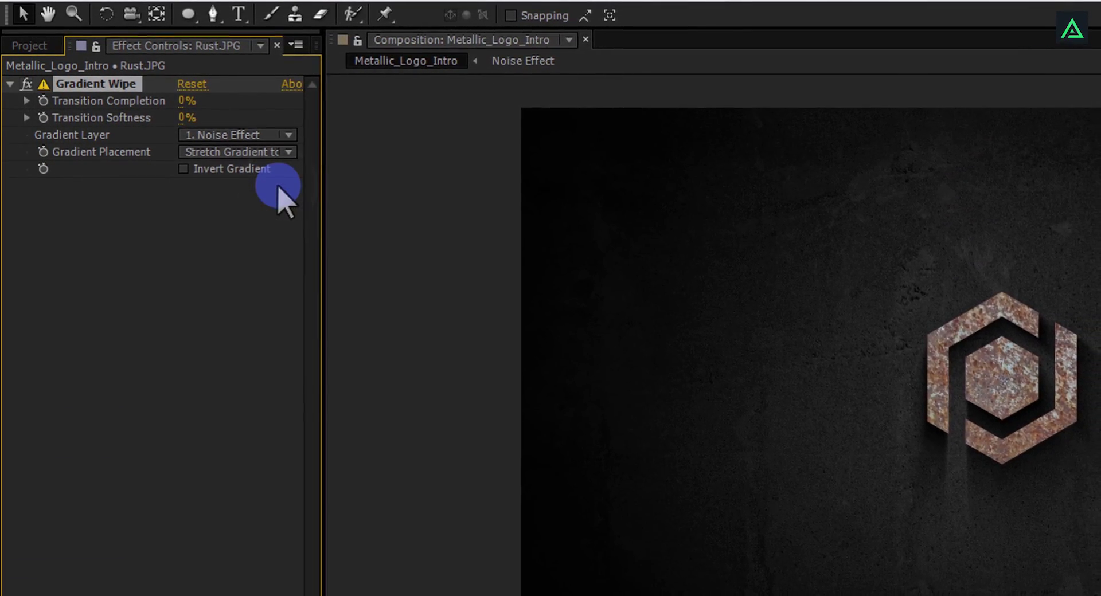
# Step: Set Gradient Wipe's Transition Completion to 54% and placement to Center Gradient
pyautogui.press('h')
pyautogui.moveTo(1084, 430); pyautogui.dragTo(683, 298)
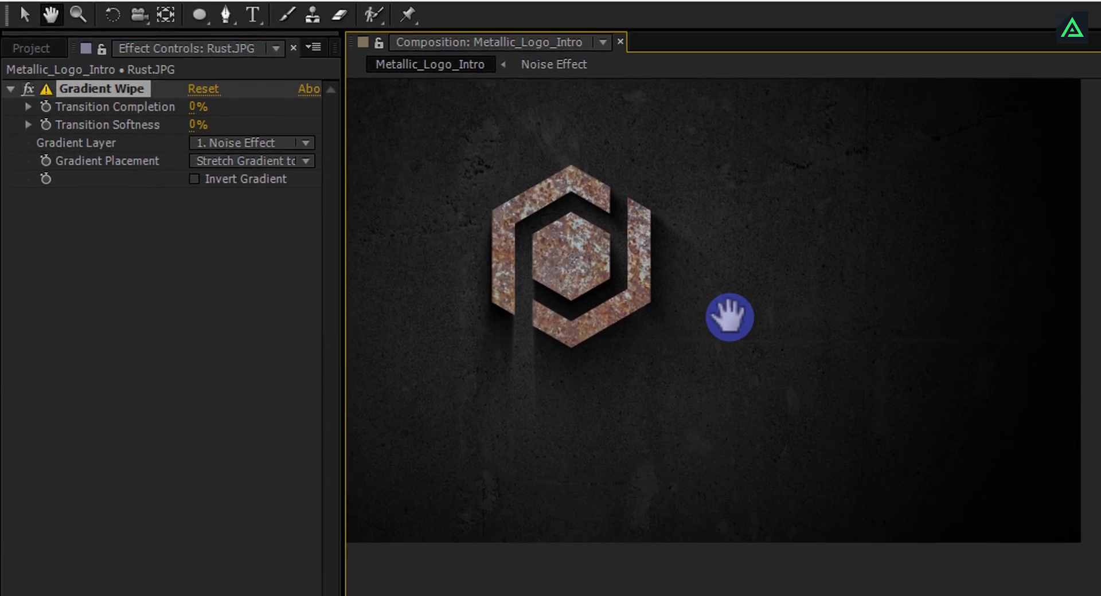
pyautogui.press('v')
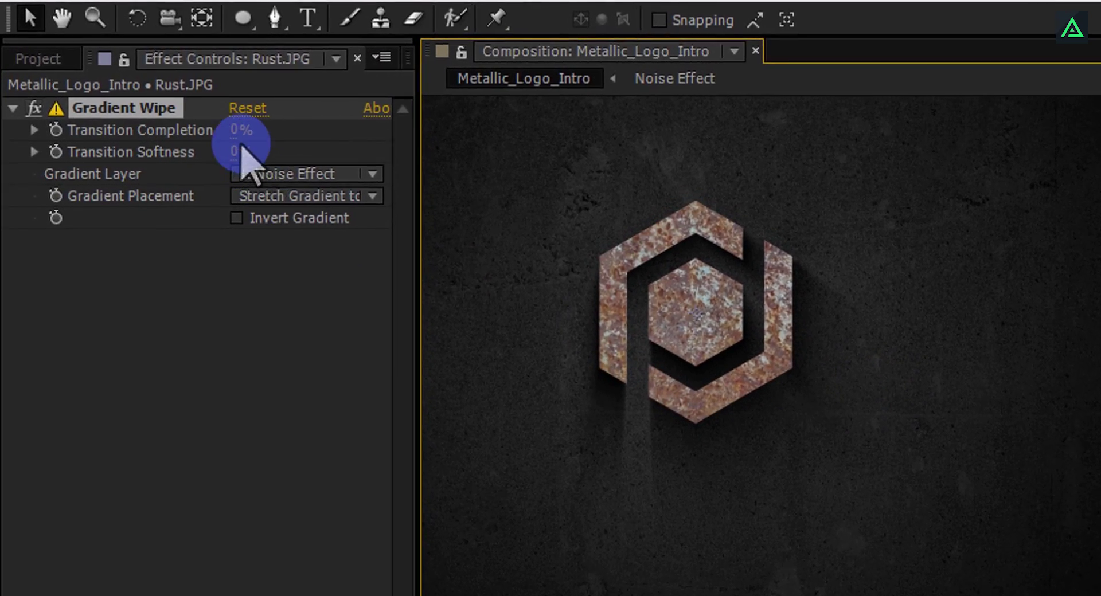
pyautogui.moveTo(251, 141); pyautogui.dragTo(364, 160)
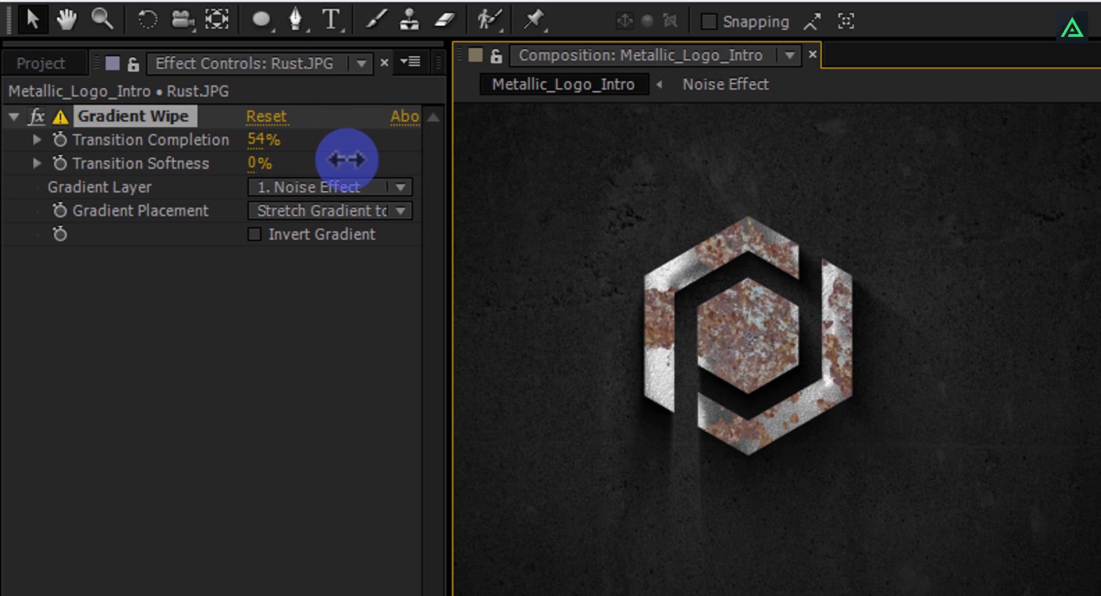
pyautogui.click(346, 160)
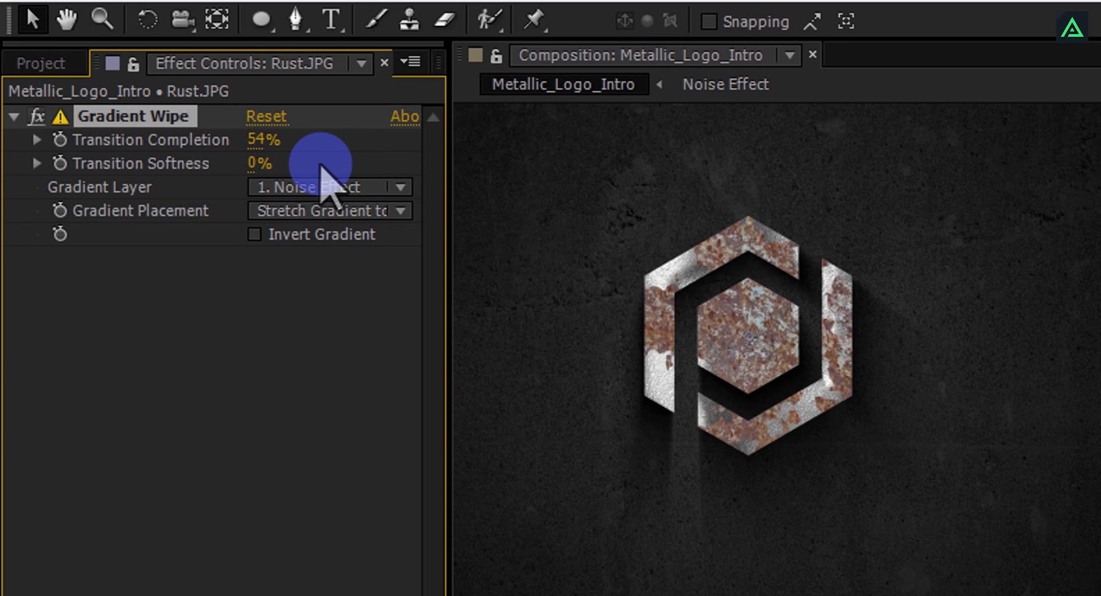
pyautogui.click(351, 211)
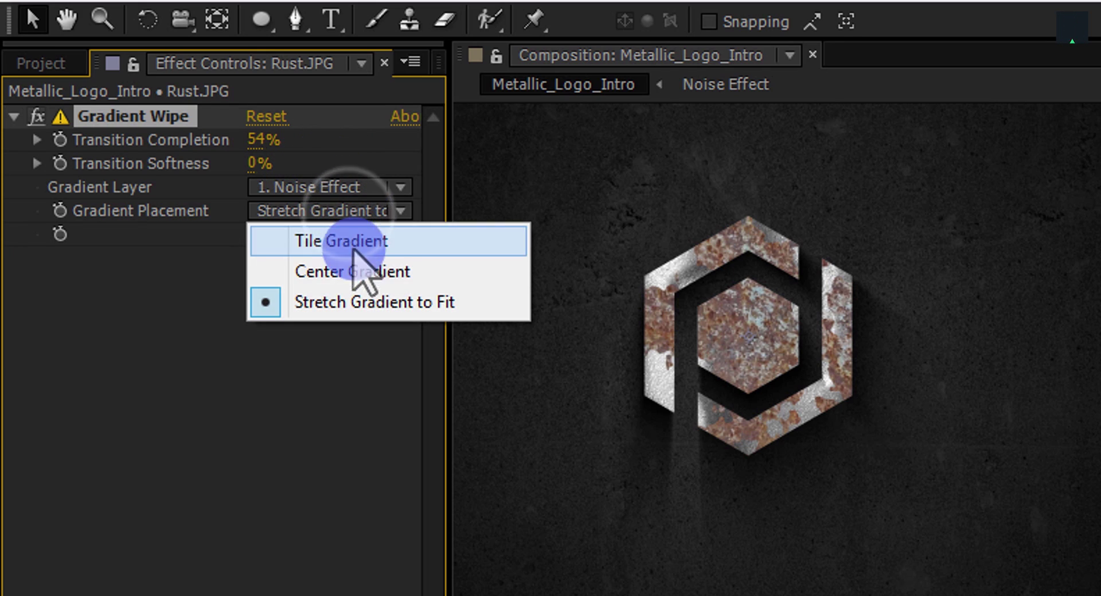
pyautogui.click(352, 272)
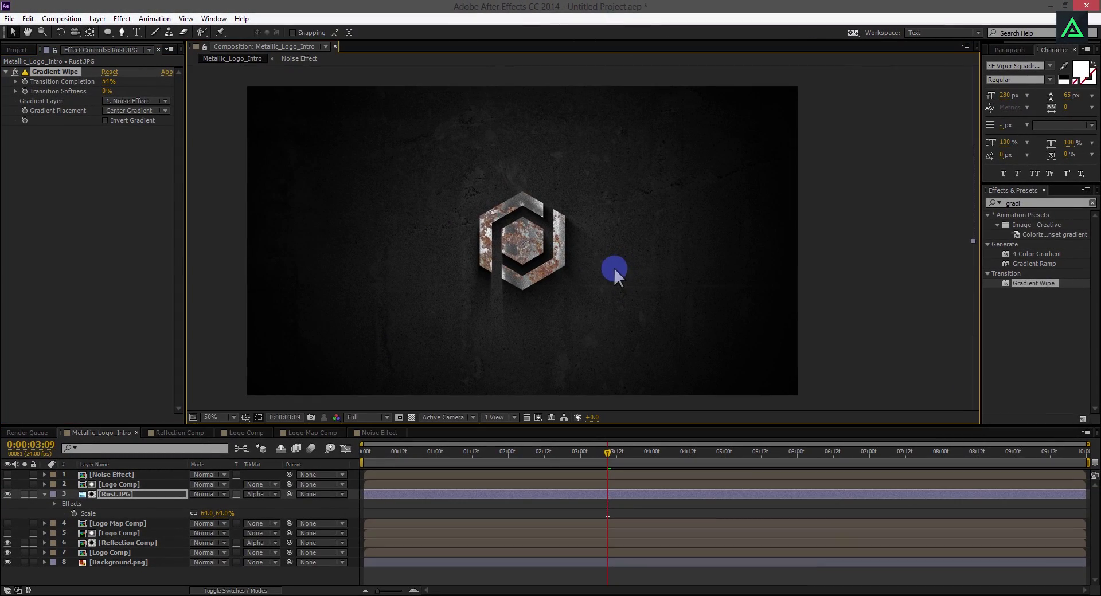
# Step: Set the Rust.JPG layer's blend mode to Multiply
pyautogui.click(114, 494)
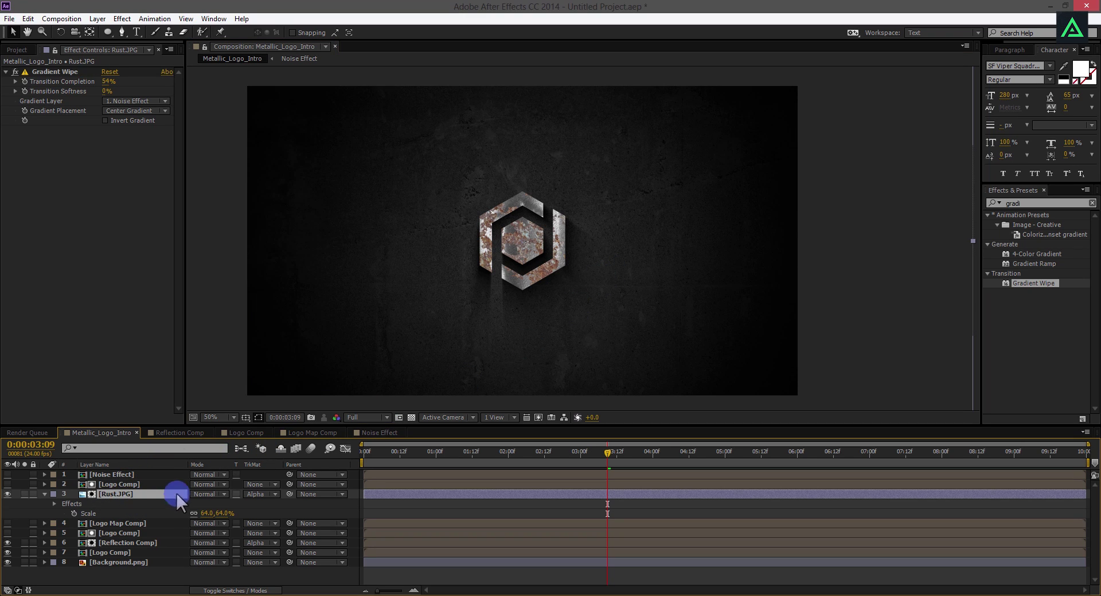
pyautogui.moveTo(205, 493); pyautogui.dragTo(259, 150)
pyautogui.click(258, 148)
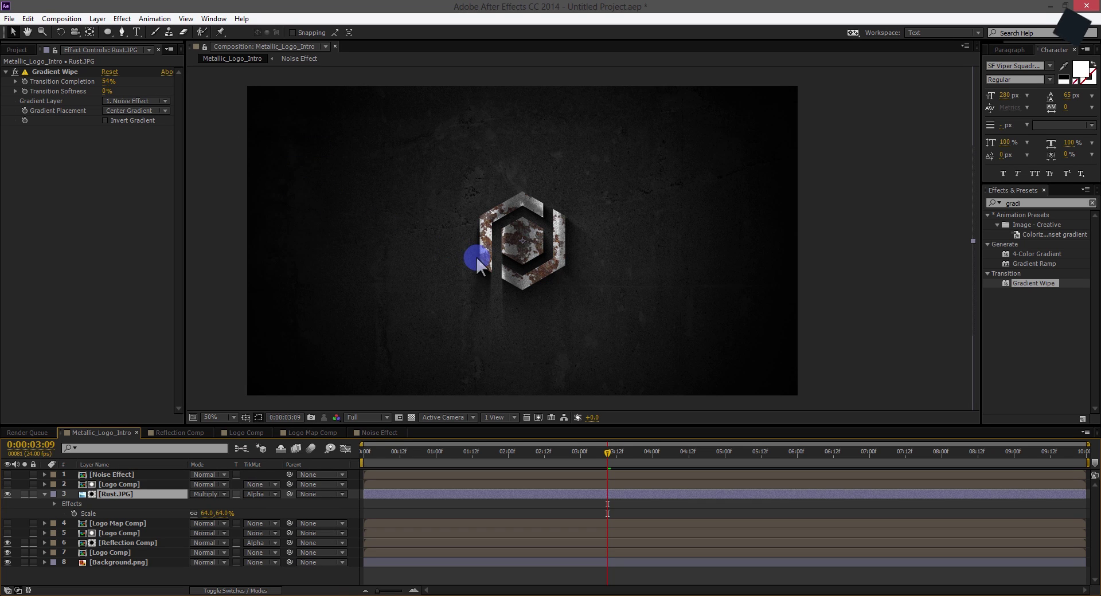
pyautogui.scroll(2, 532, 252)
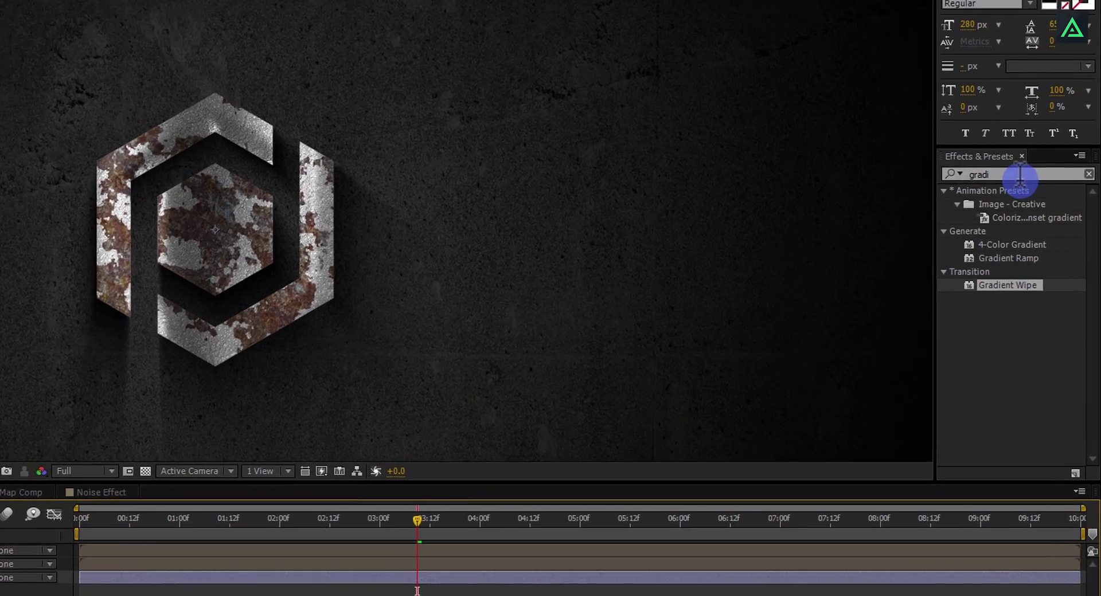
# Step: Apply Curves to Rust.JPG and lift the RGB curve to brighten the logo
pyautogui.click(1040, 203)
pyautogui.doubleClick(1011, 168)
pyautogui.write('curve')
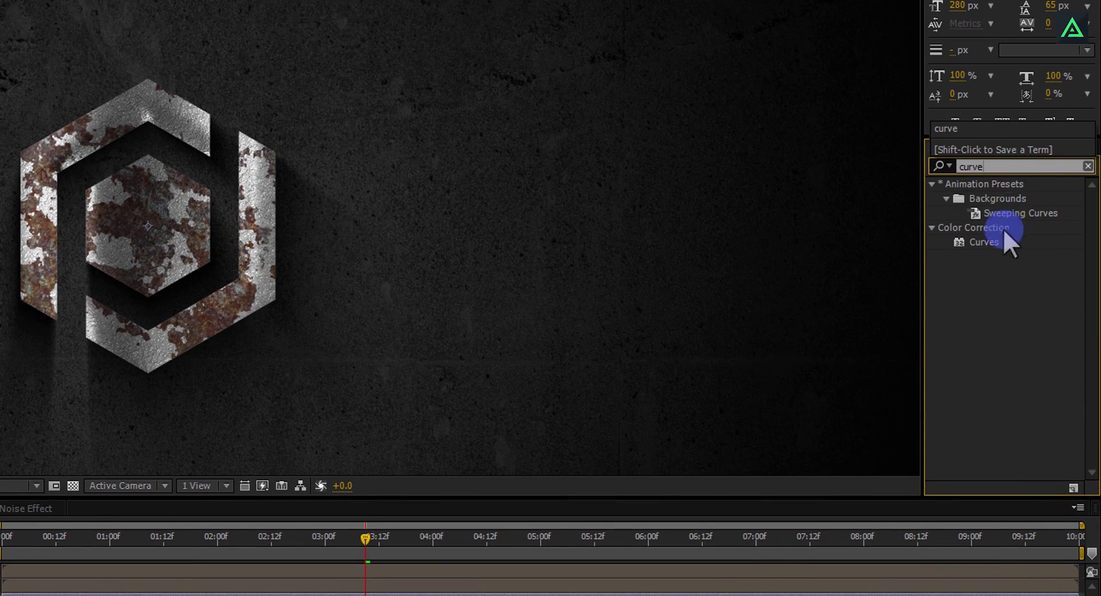
pyautogui.doubleClick(984, 243)
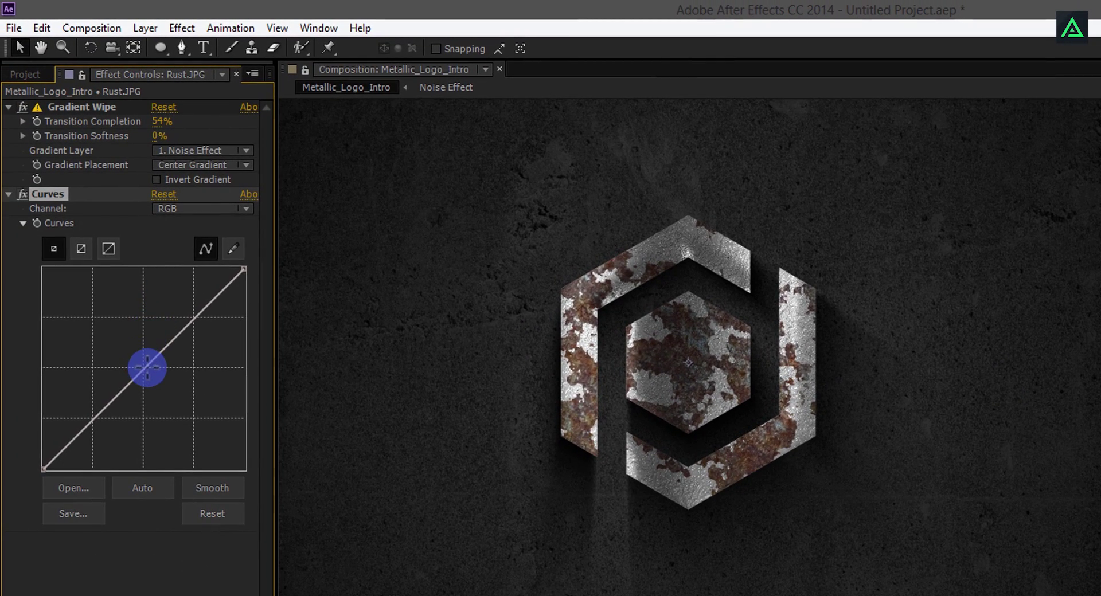
pyautogui.moveTo(147, 367)
pyautogui.mouseDown()
pyautogui.moveTo(125, 349)
pyautogui.moveTo(134, 352)
pyautogui.mouseUp()
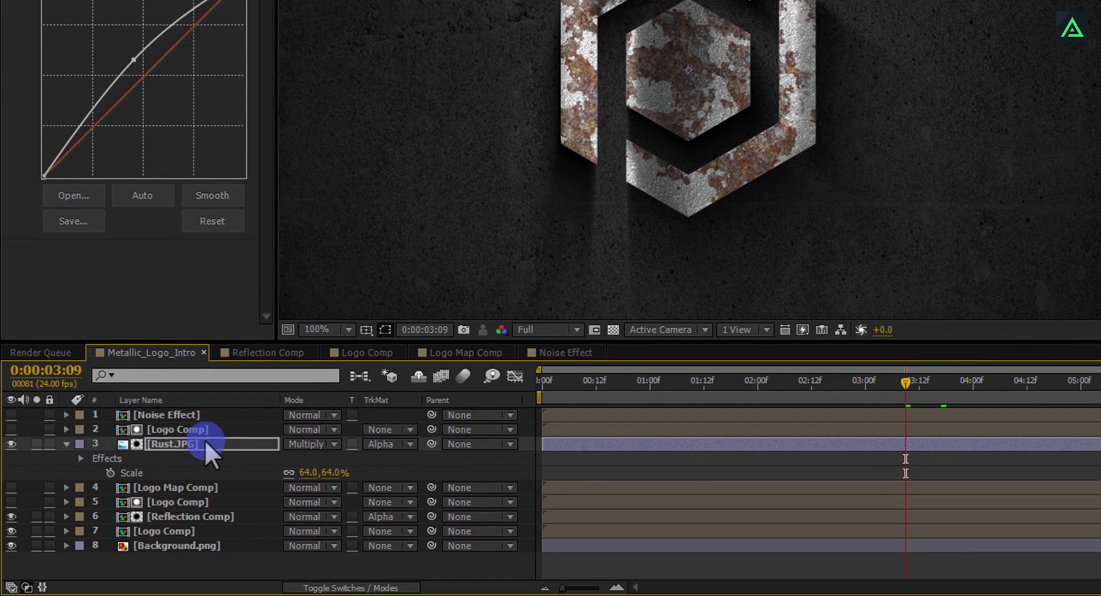
# Step: Add an Inner Shadow layer style to Rust.JPG and set its Distance to 1 and Size to 1
pyautogui.rightClick(225, 442)
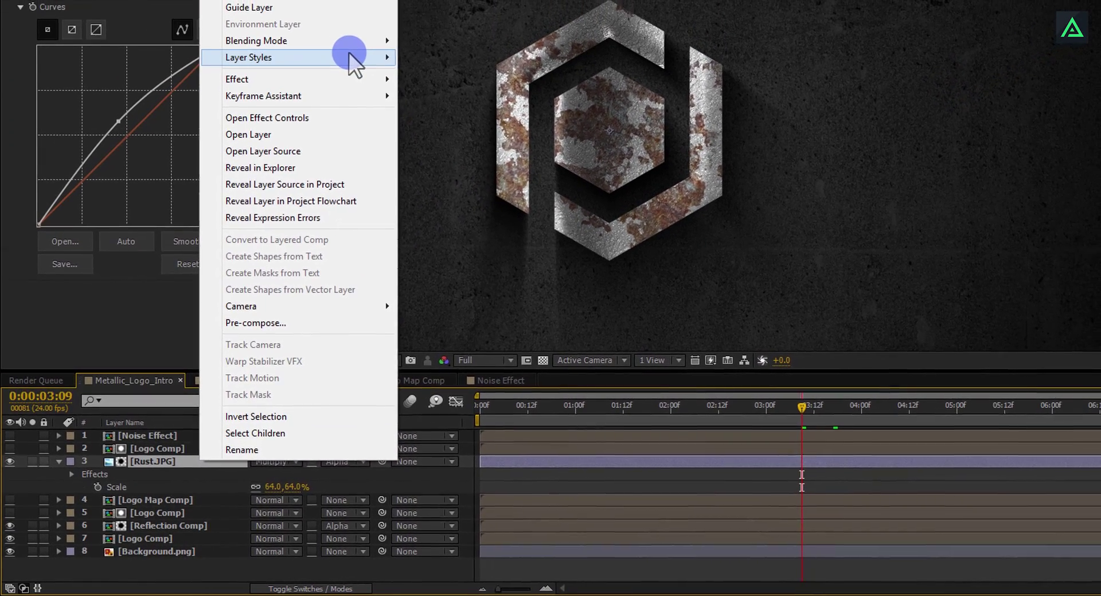
pyautogui.moveTo(391, 0)
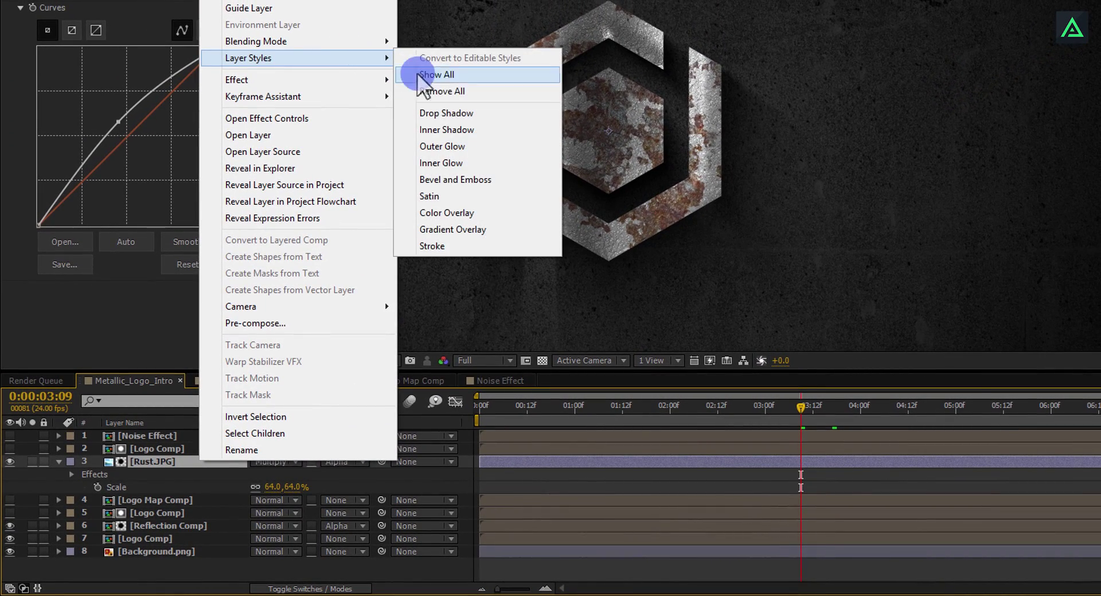
pyautogui.click(484, 129)
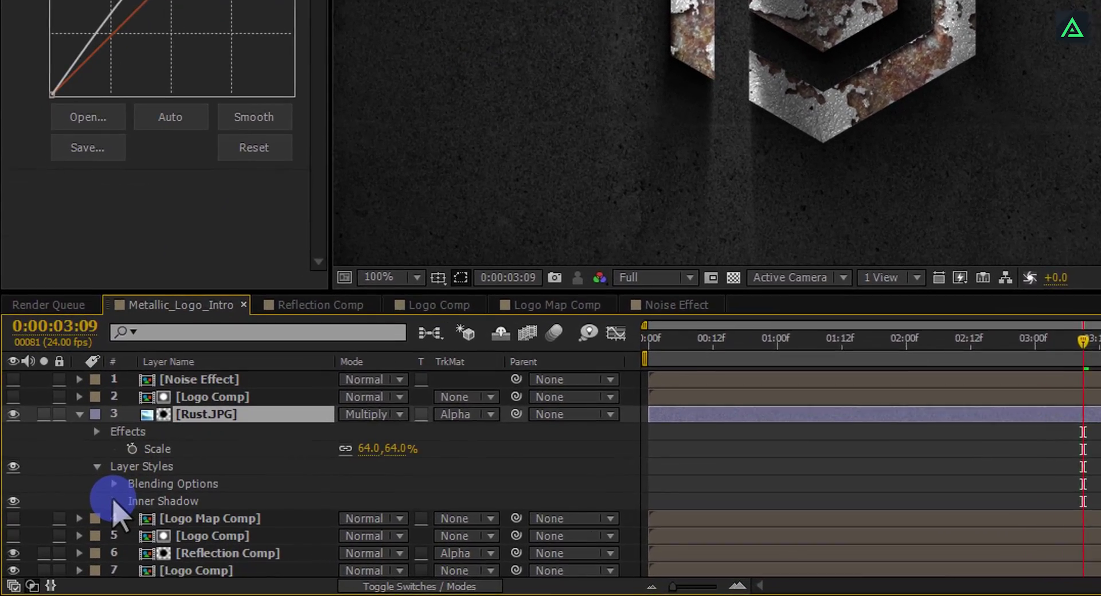
pyautogui.click(85, 526)
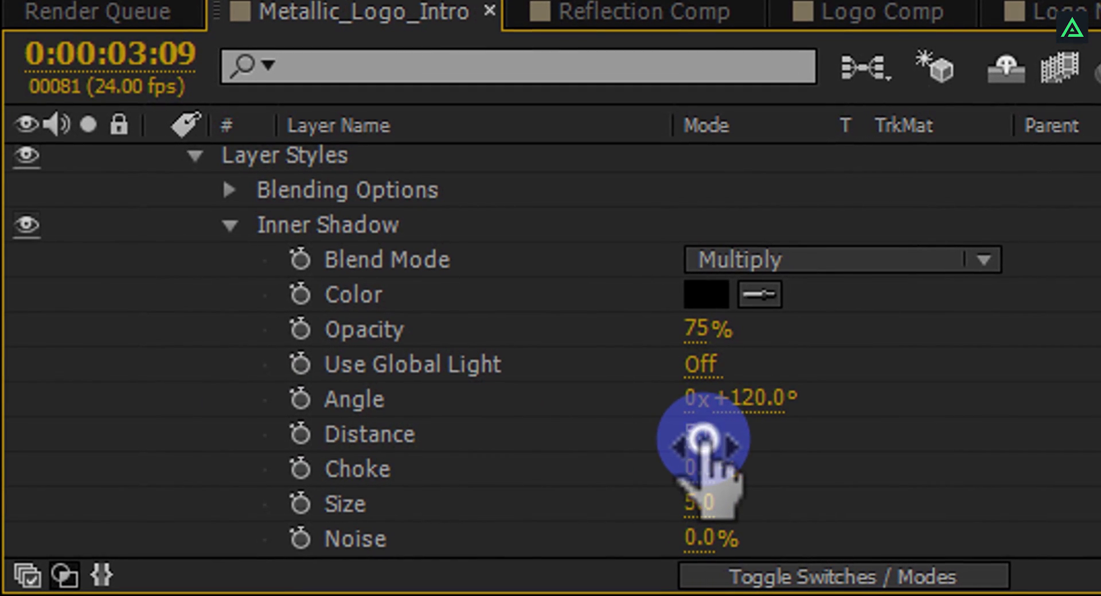
pyautogui.click(702, 437)
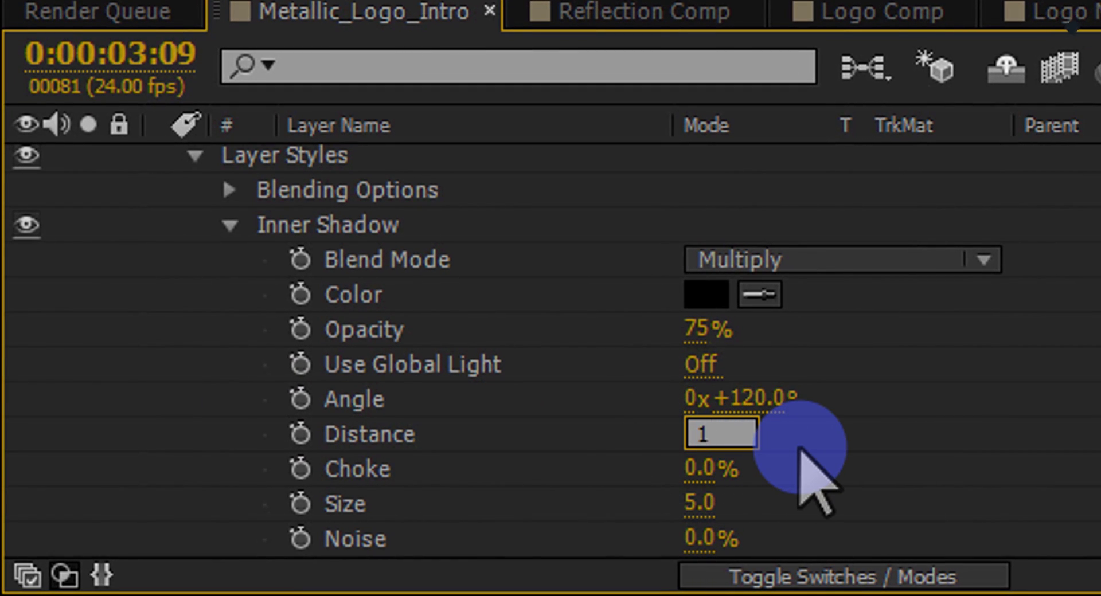
pyautogui.write('1')
pyautogui.press('Return')
pyautogui.click(707, 504)
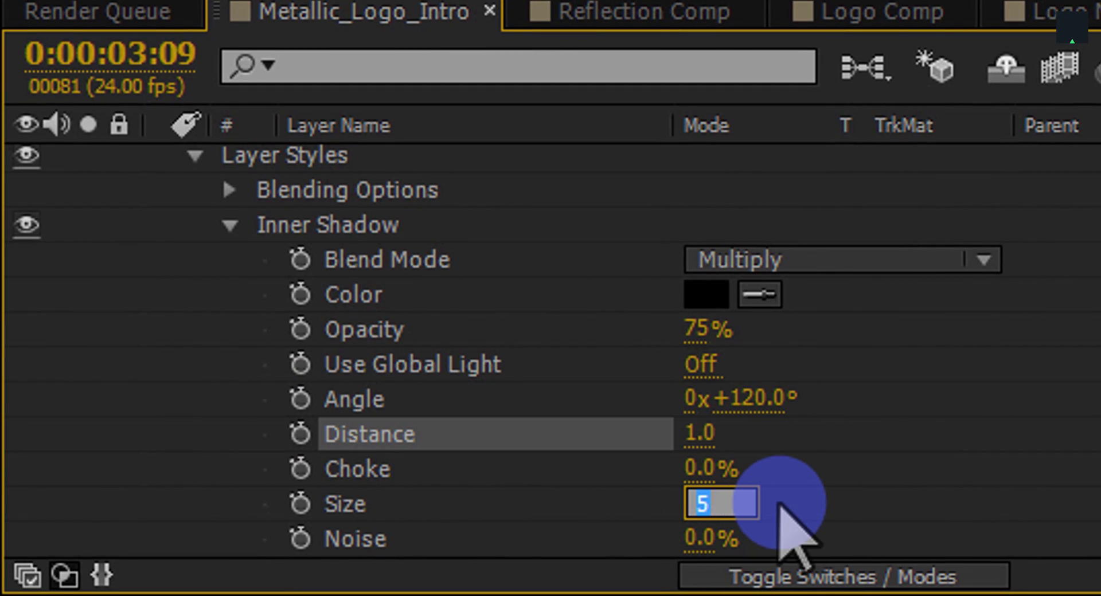
pyautogui.write('1')
pyautogui.press('Return')
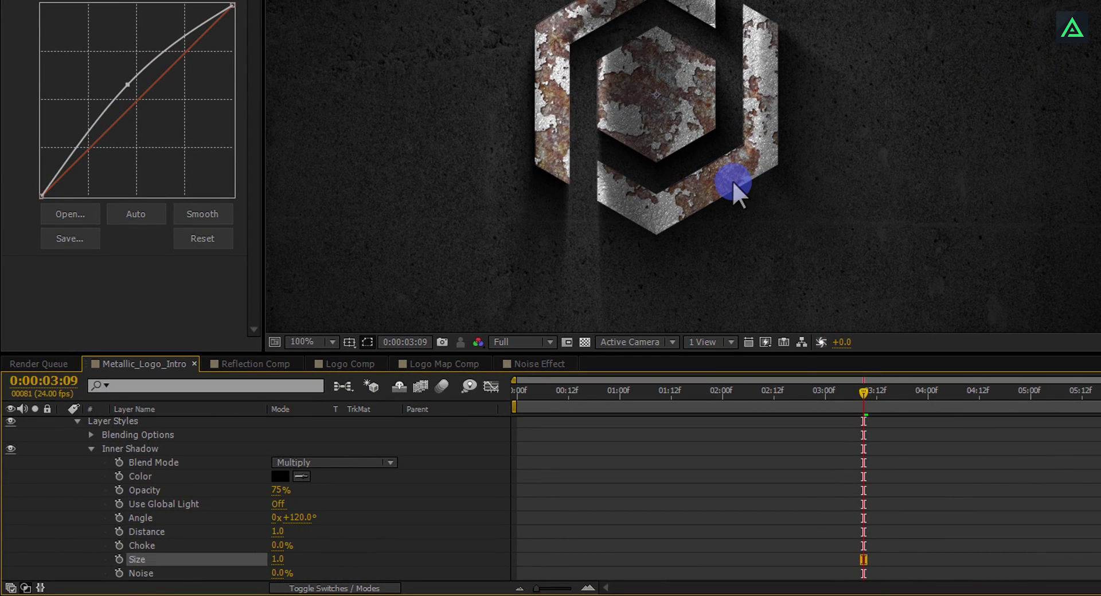
pyautogui.scroll(-2, 717, 123)
pyautogui.moveTo(718, 130); pyautogui.dragTo(814, 132)
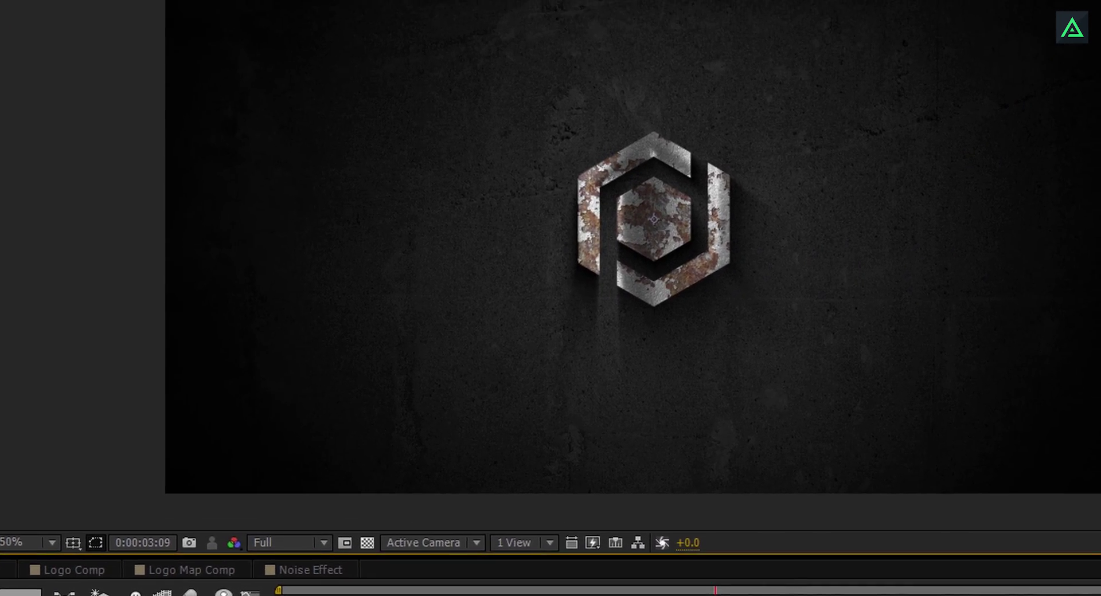